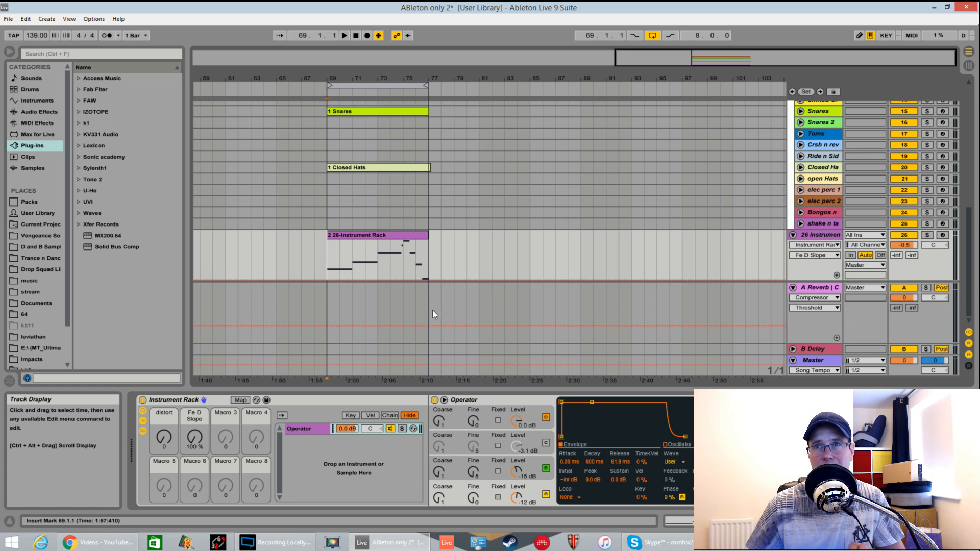
Play the loop while setting the rack's Fe D Slope macro to 59% and its distort macro to 38.
key(space)
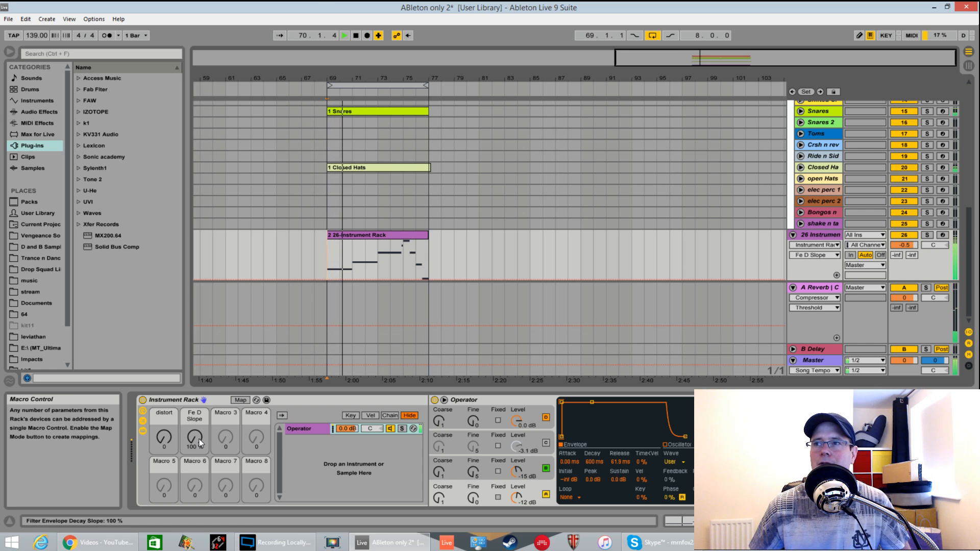
drag(198, 439, 165, 504)
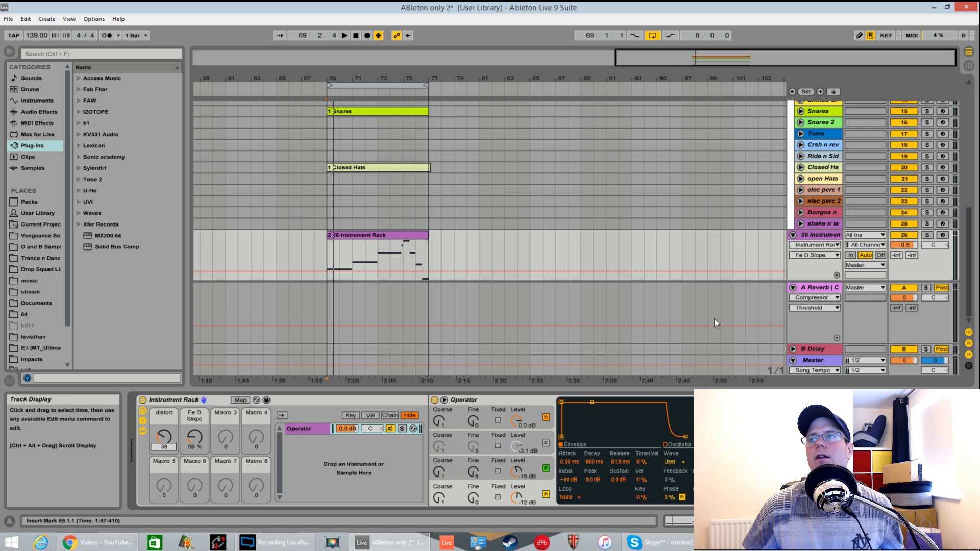
Deactivate the first Compressor after the Ping Pong Delay, the Ping Pong Delay, Saturator, EQ Eight and OTT in the instrument track's effects chain.
drag(837, 521, 906, 522)
click(447, 400)
click(381, 399)
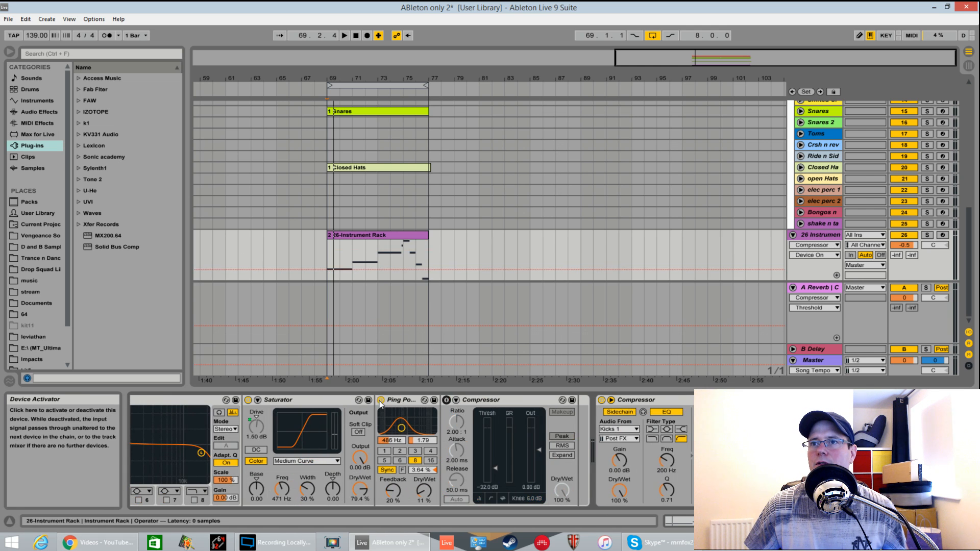
click(247, 401)
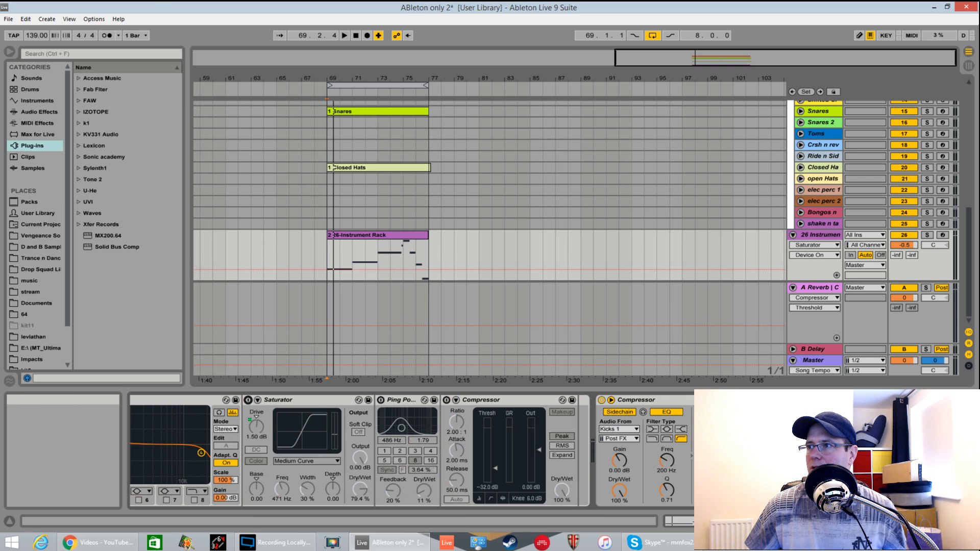
drag(837, 521, 870, 521)
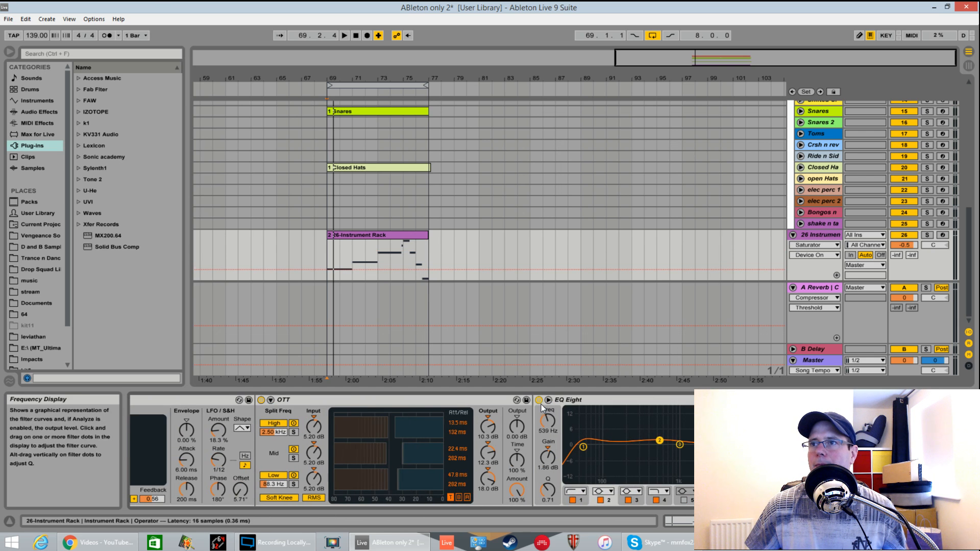
click(540, 400)
click(261, 400)
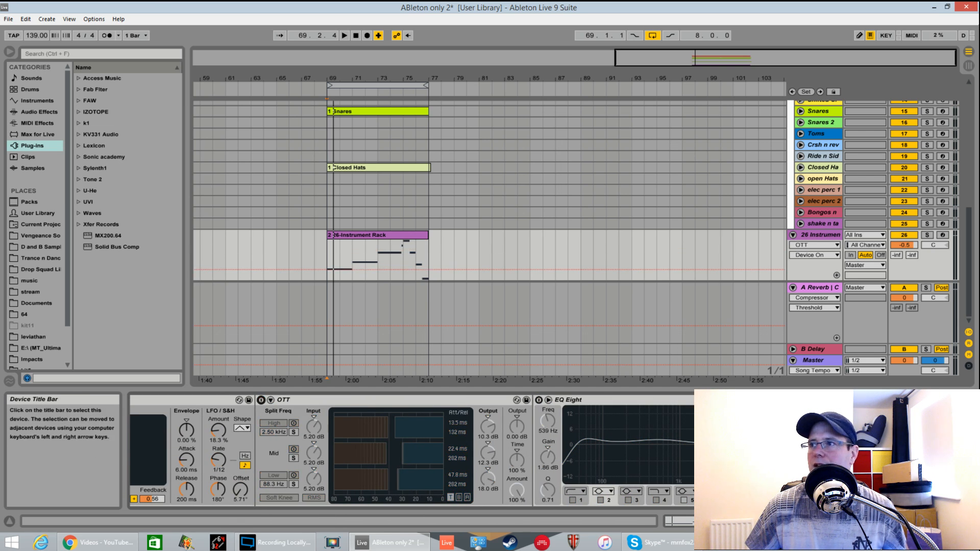
Deactivate the Flanger, Erosion and Auto Filter effects, and play the loop without the effects.
drag(868, 521, 812, 522)
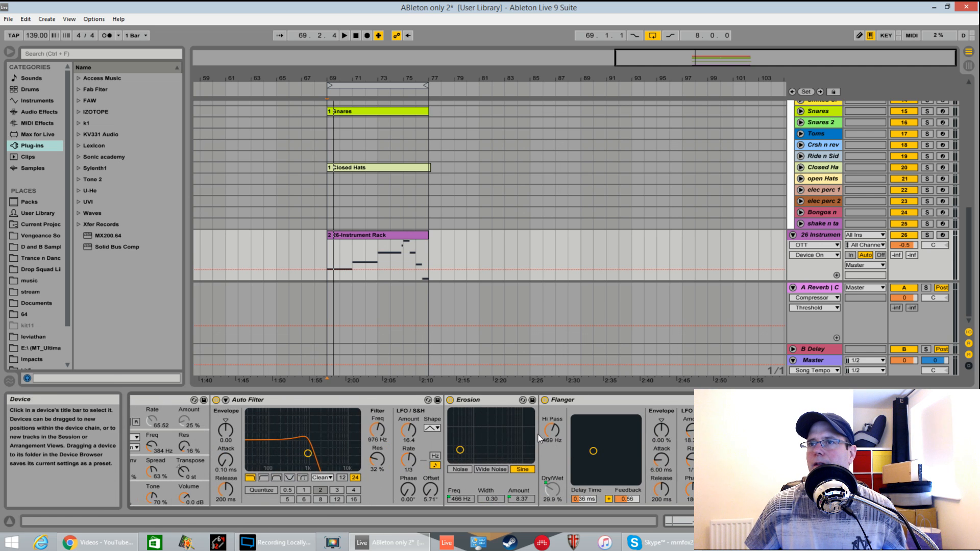
click(545, 401)
click(450, 400)
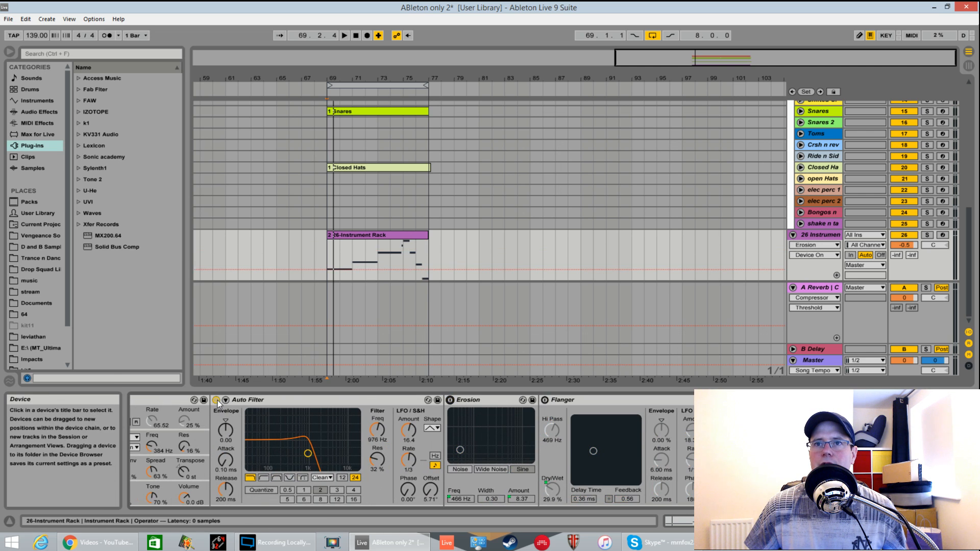
click(216, 399)
key(space)
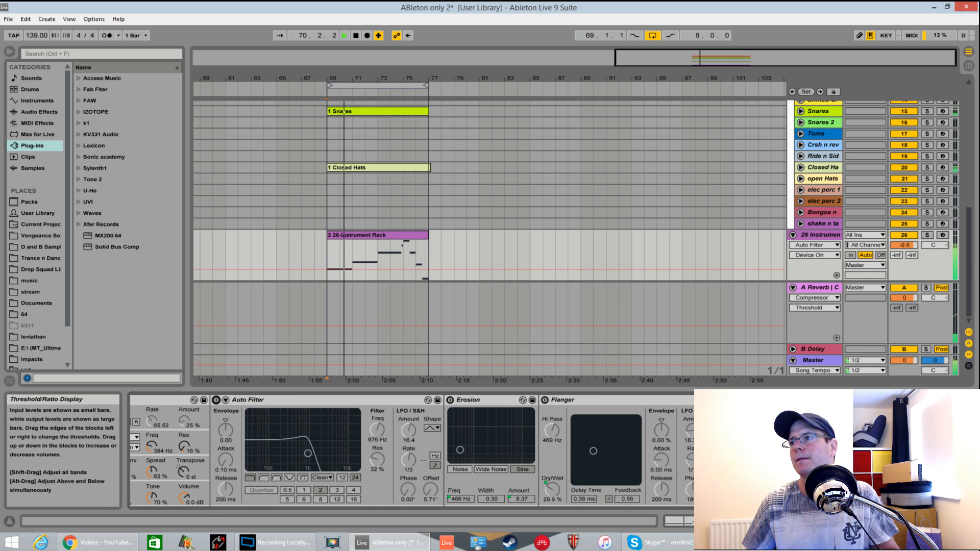
key(space)
Solo the instrument rack track and display Operator's global settings.
drag(868, 522, 827, 521)
click(926, 235)
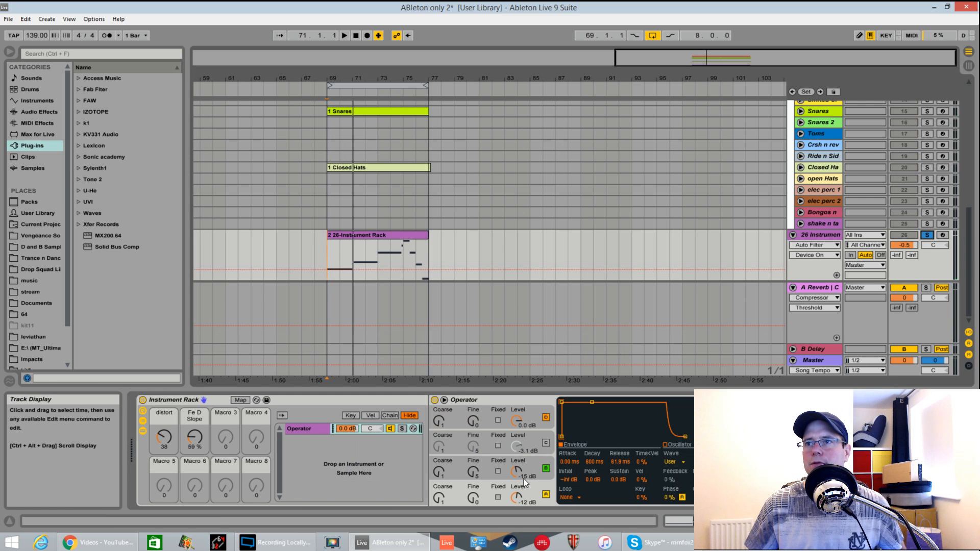
double_click(473, 404)
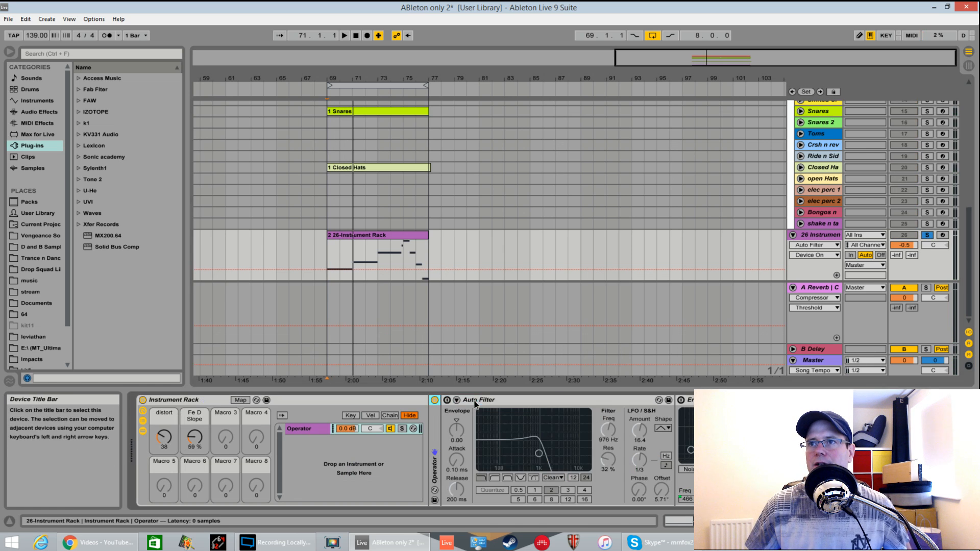
double_click(433, 415)
click(735, 494)
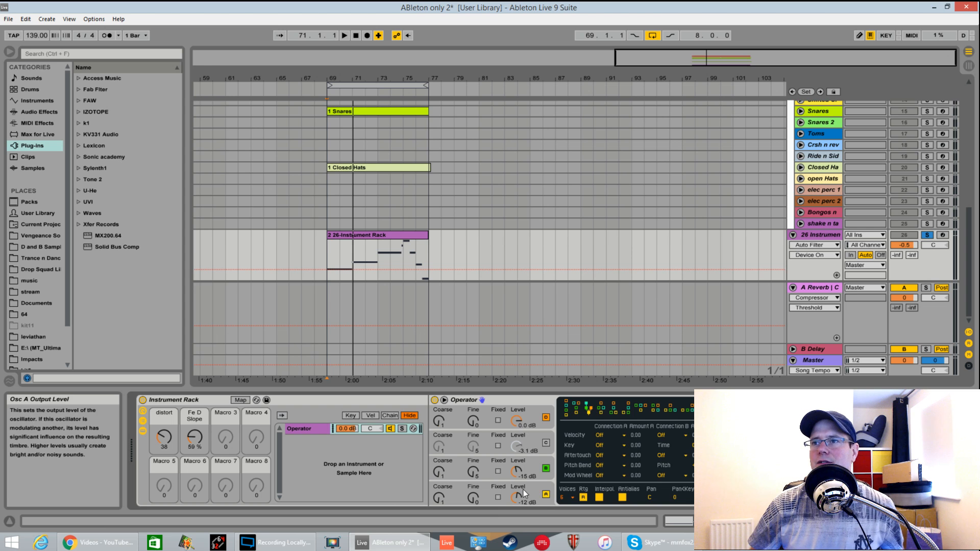
Try the Saw 64 waveform on Operator's oscillator A and restore its User waveform.
click(531, 503)
click(698, 445)
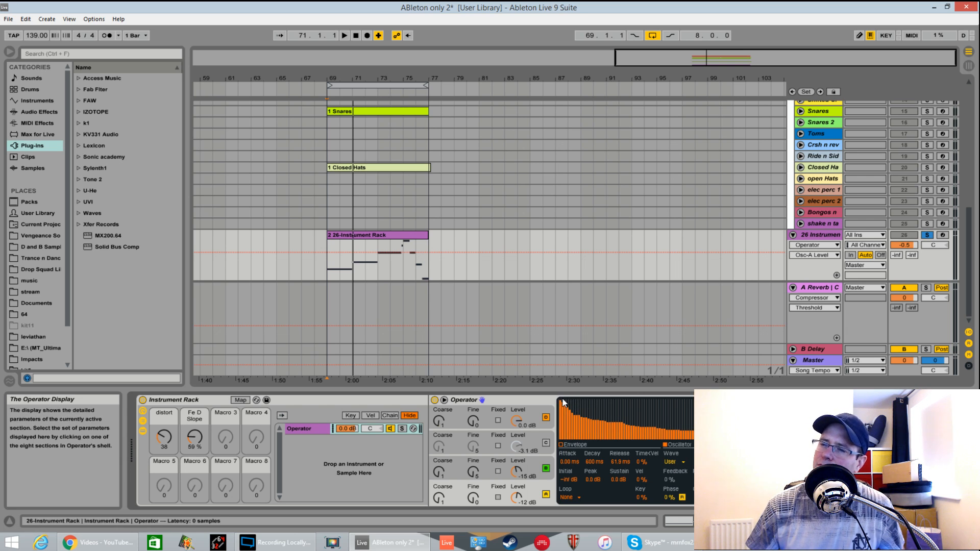
click(679, 461)
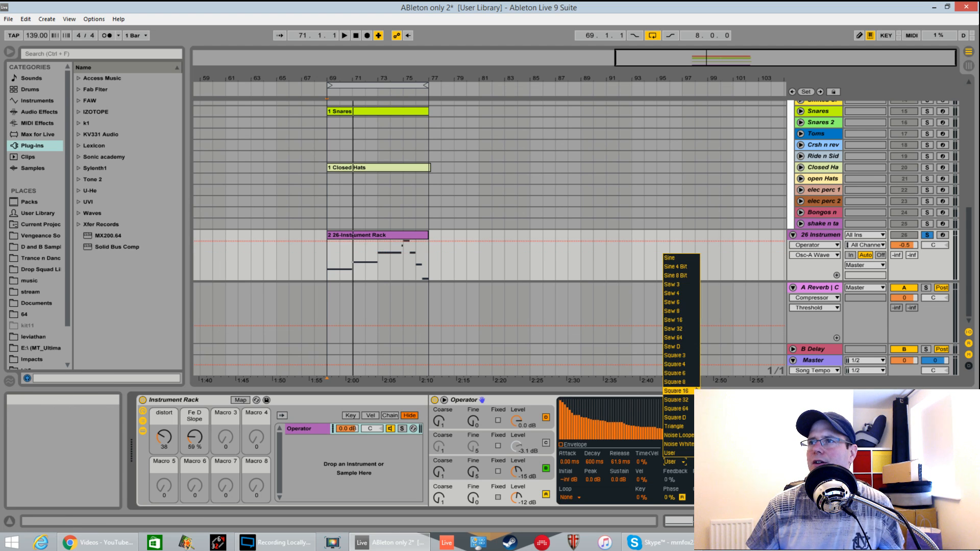
click(687, 338)
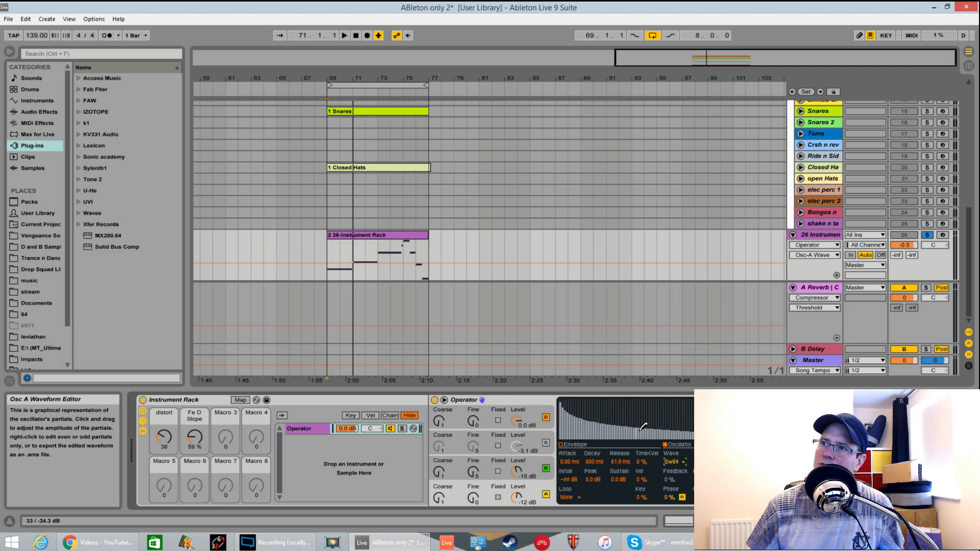
click(719, 435)
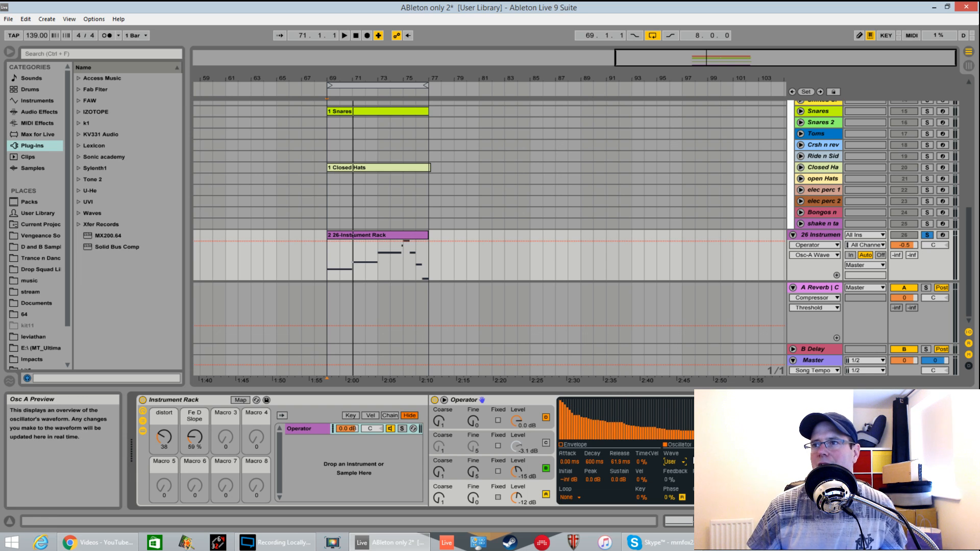
Set oscillator A's envelope release to 33.1 ms, and switch off oscillators B and D to hear A alone.
click(568, 446)
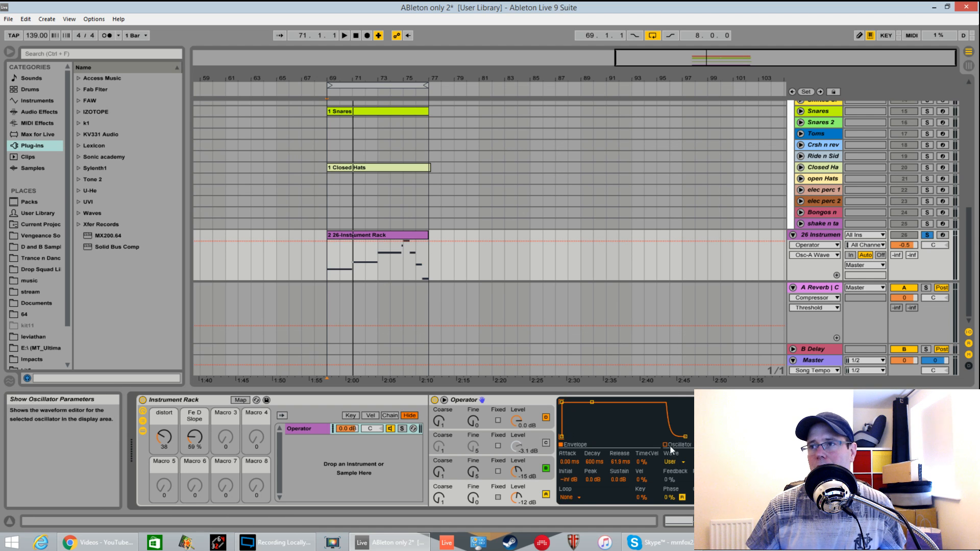
drag(685, 438, 682, 438)
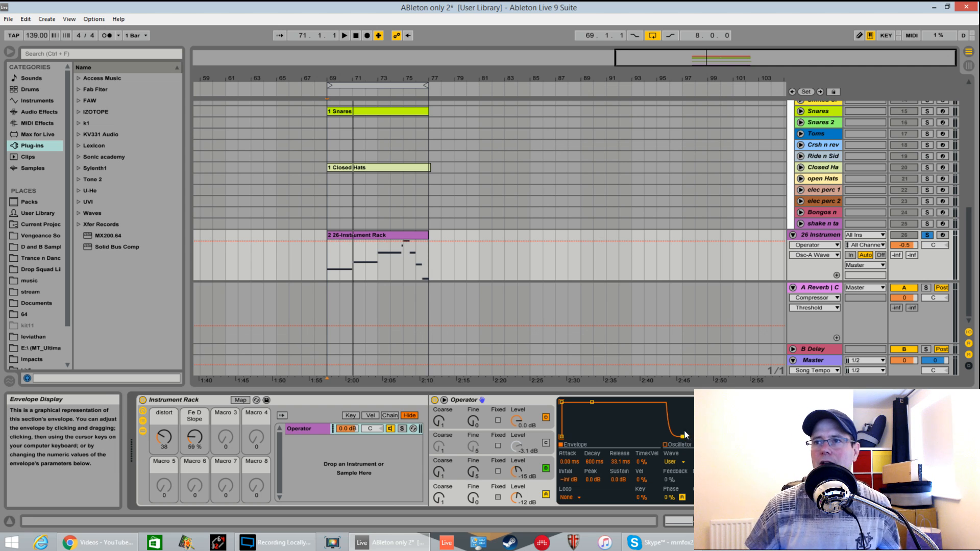
click(546, 468)
click(546, 417)
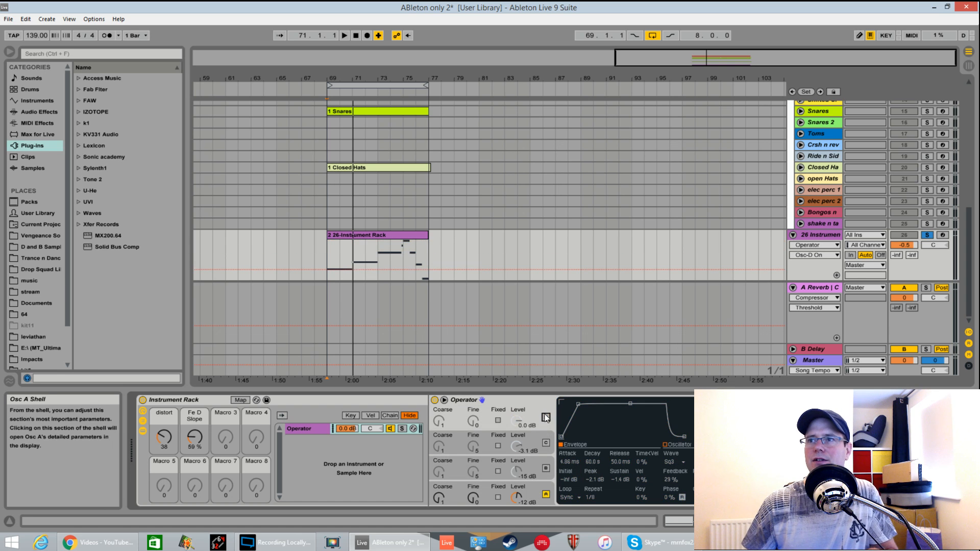
key(space)
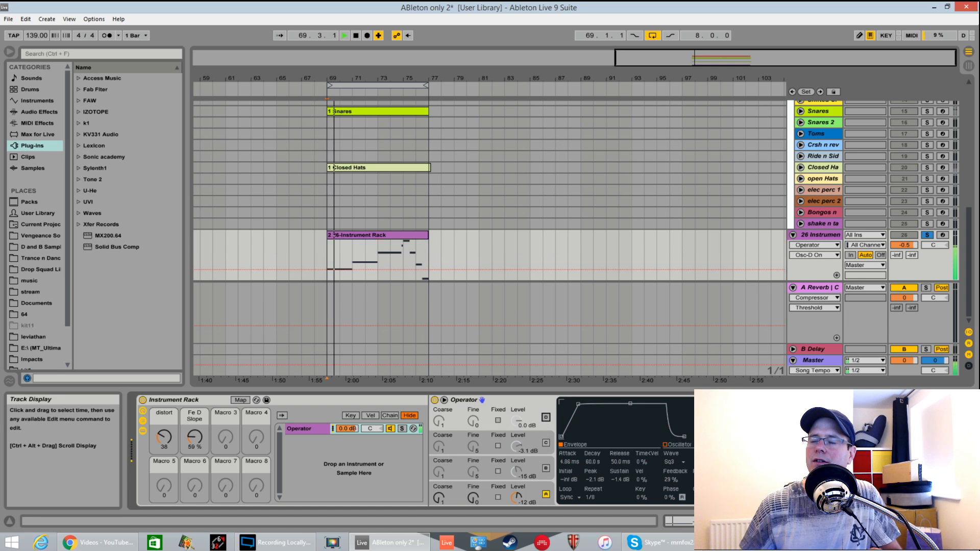
key(space)
Switch off Operator's filter and play the loop without it.
click(732, 443)
key(space)
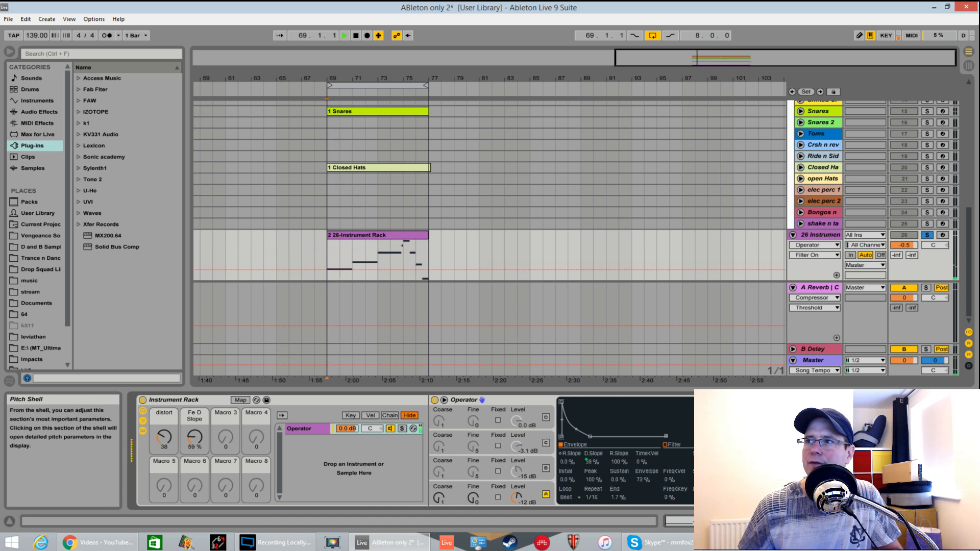
key(space)
Compare the sound with Operator's Spread lowered to its minimum and raised back up.
click(792, 471)
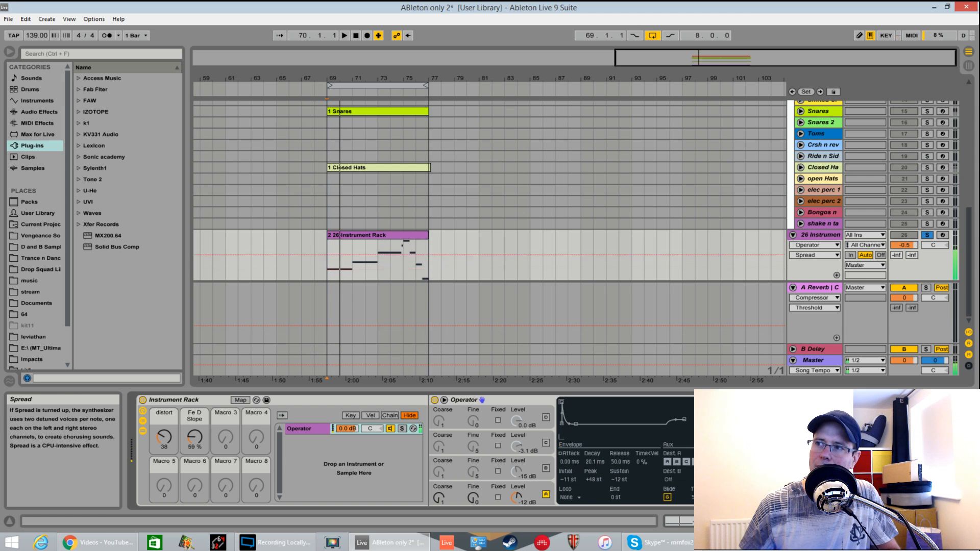
drag(791, 471, 792, 497)
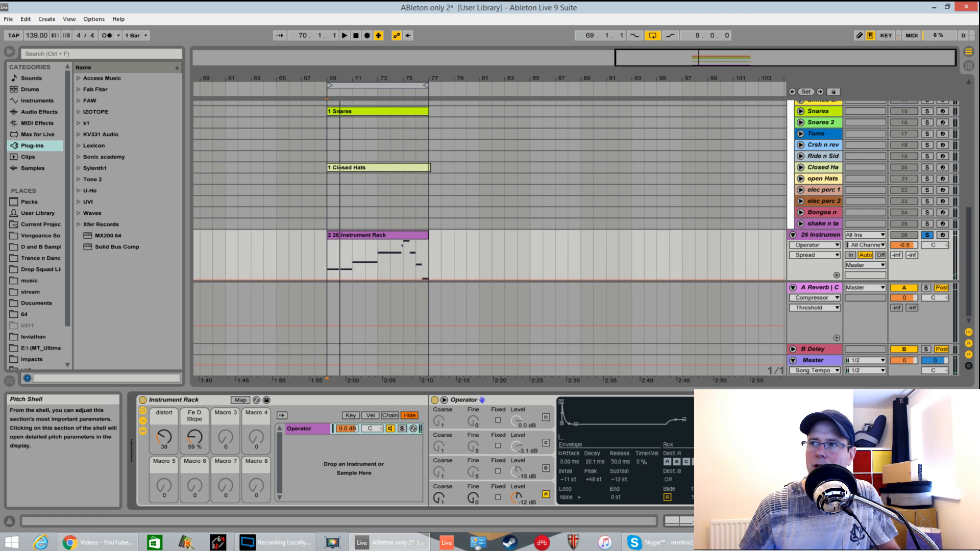
key(space)
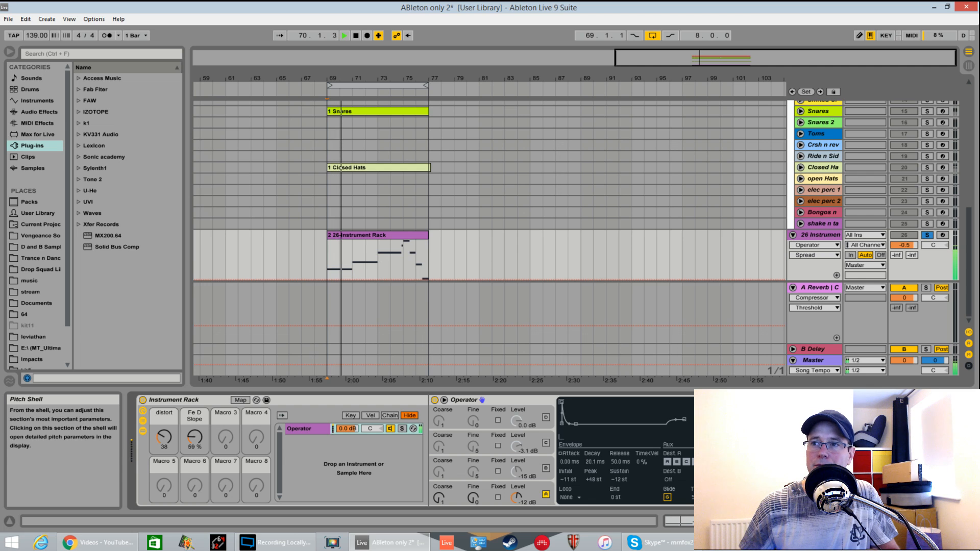
drag(791, 471, 792, 445)
key(space)
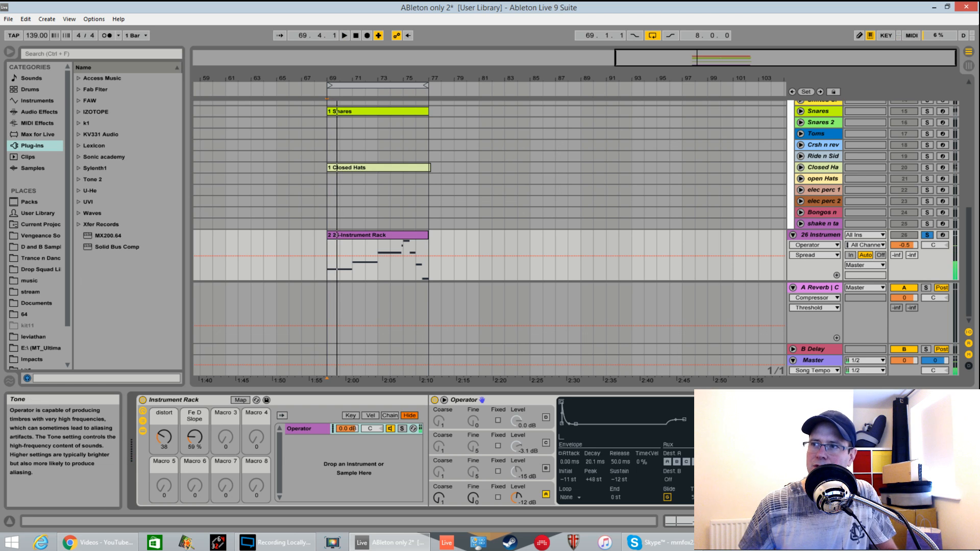
Raise Operator's Tone slightly, switch oscillator B back on and play the loop.
key(space)
mouse_move(792, 496)
mouse_down()
mouse_move(792, 531)
mouse_move(791, 491)
mouse_up()
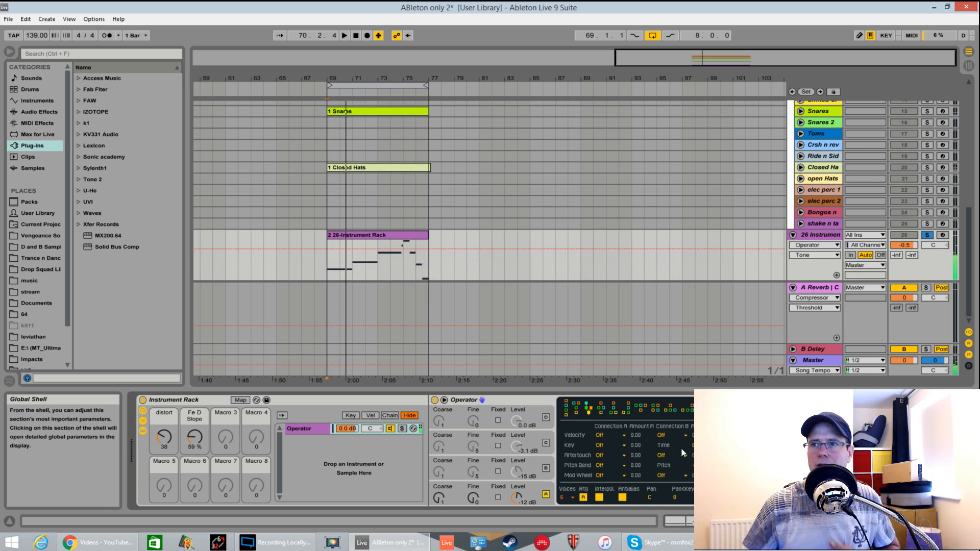
click(546, 468)
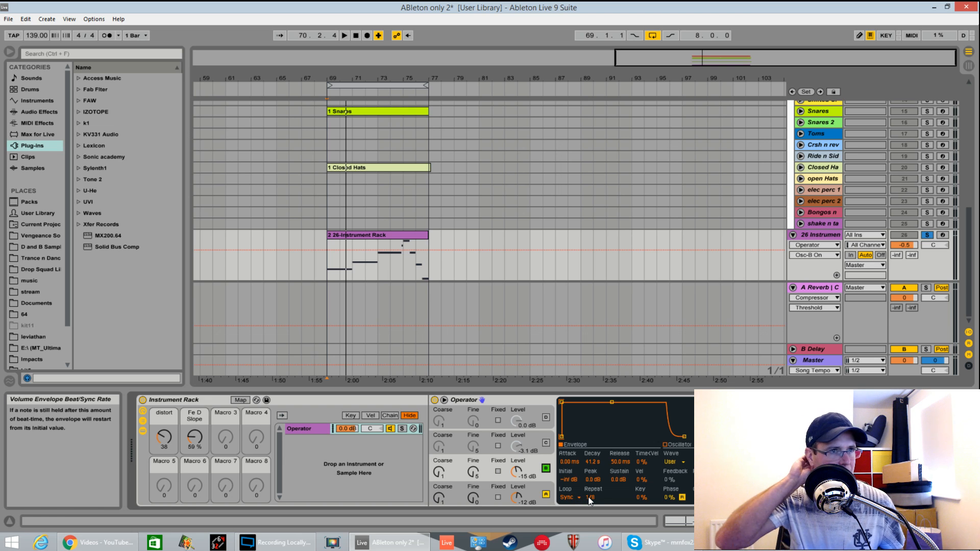
key(space)
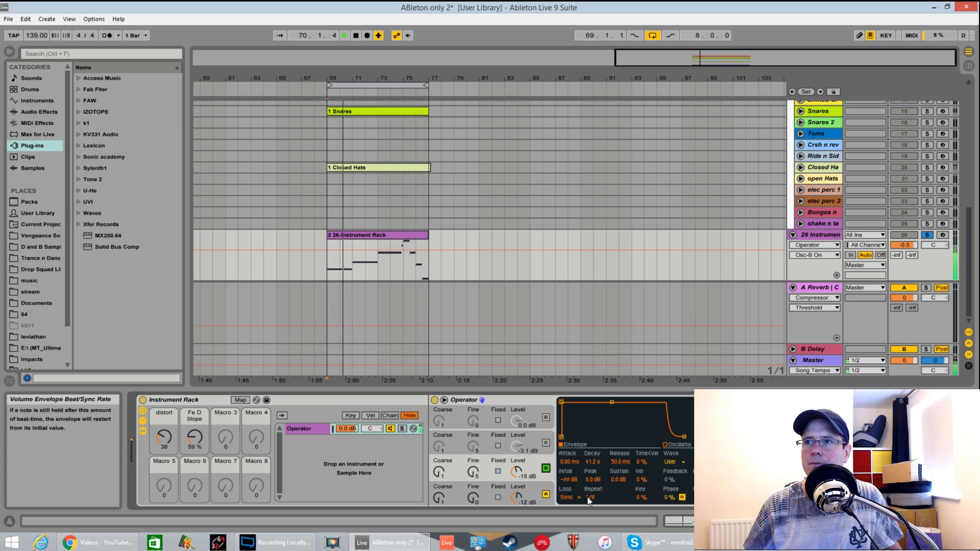
Try a longer attack on oscillator B's envelope during playback and return it to 0.00 ms.
drag(564, 402, 581, 403)
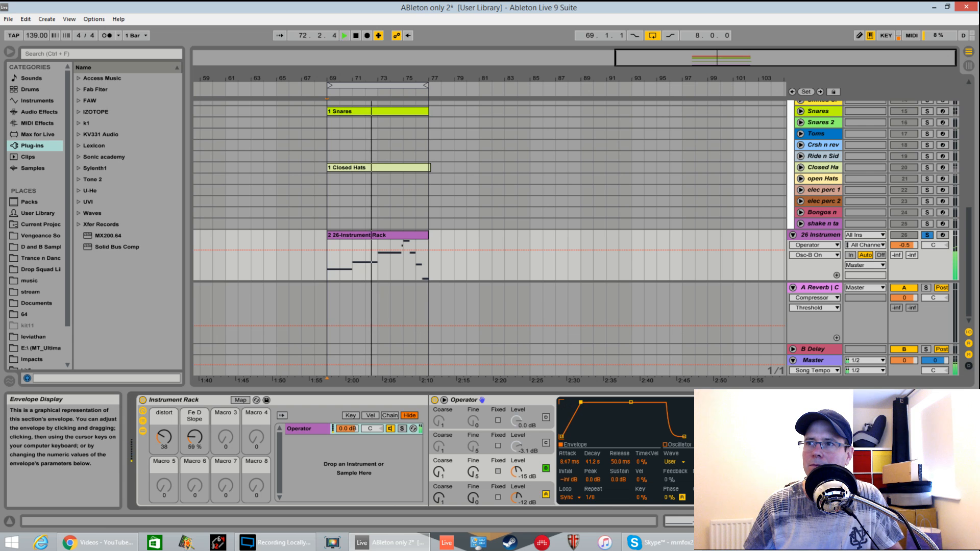
key(space)
key(space)
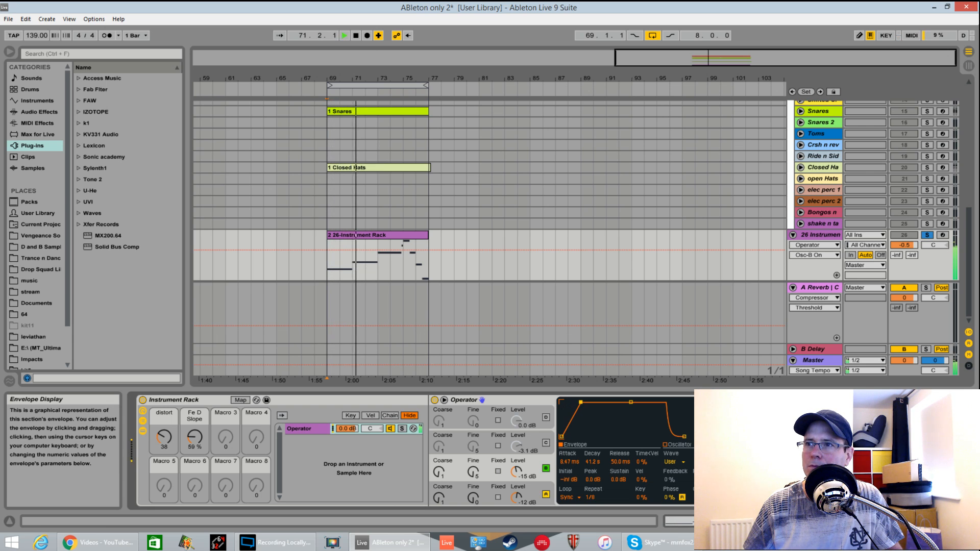
drag(581, 402, 564, 407)
key(space)
key(space)
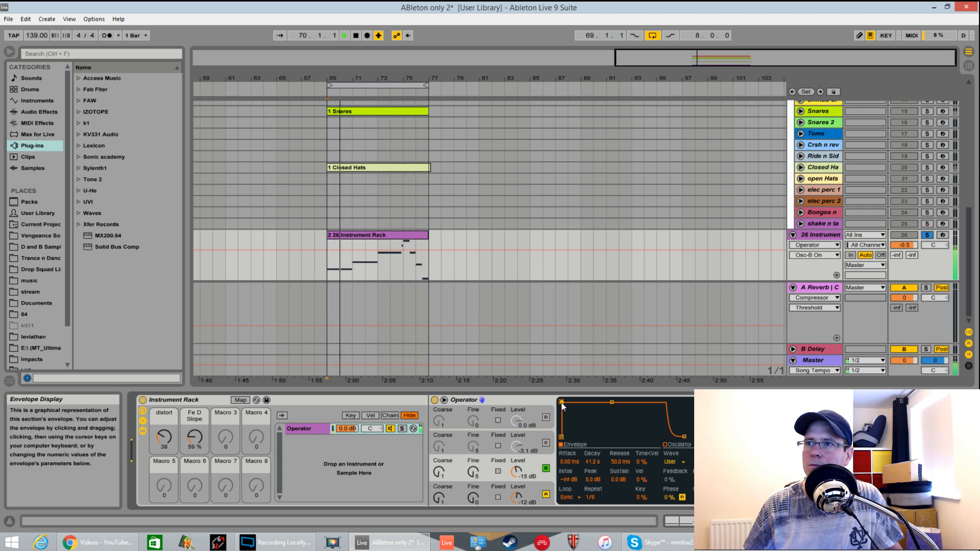
Try the Trigger loop mode on oscillator B's envelope and switch back to Sync.
click(570, 497)
click(571, 491)
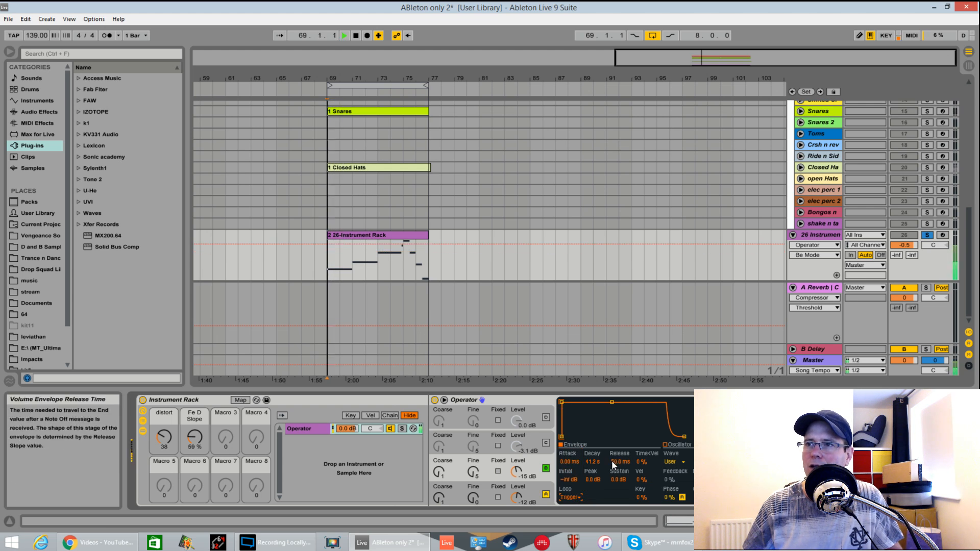
click(576, 497)
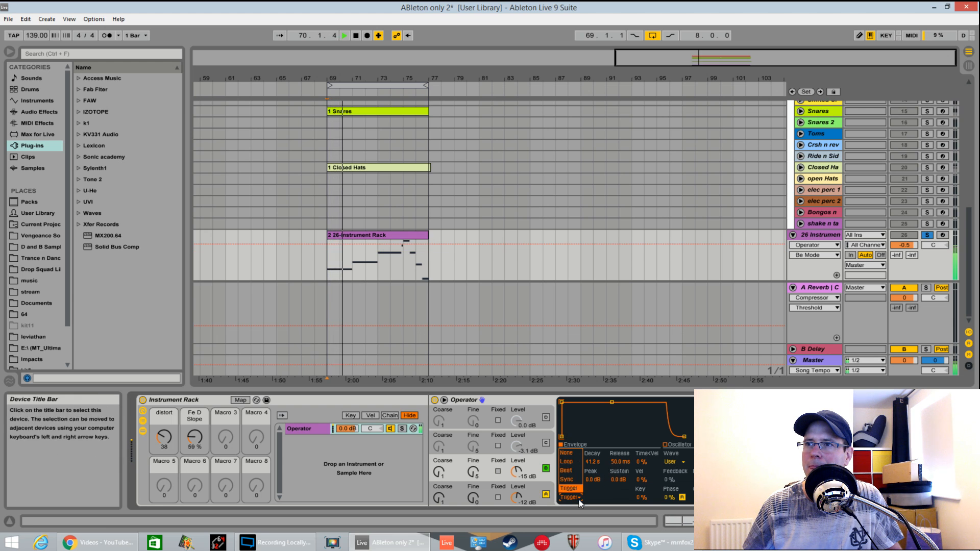
click(567, 480)
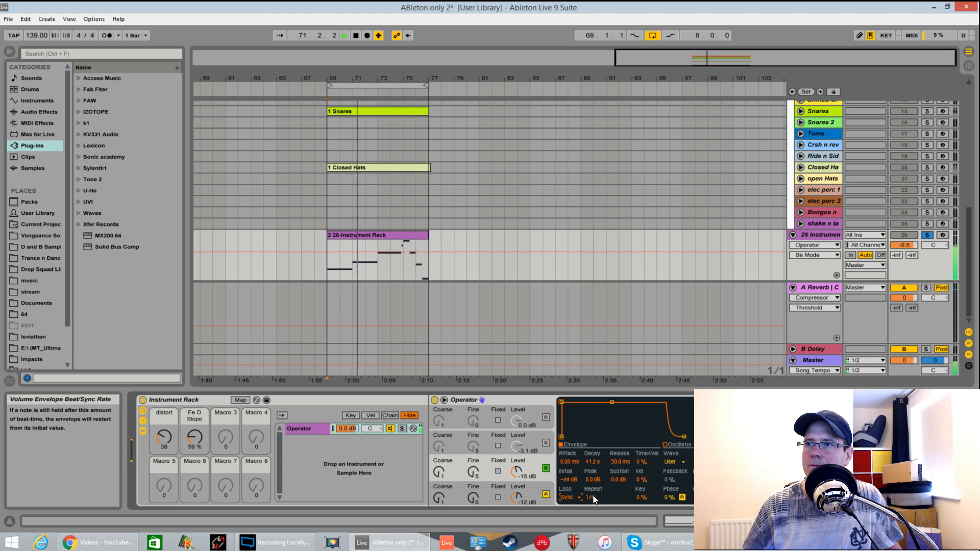
Shorten oscillator B's envelope decay and lower its sustain to -inf dB.
drag(612, 401, 599, 437)
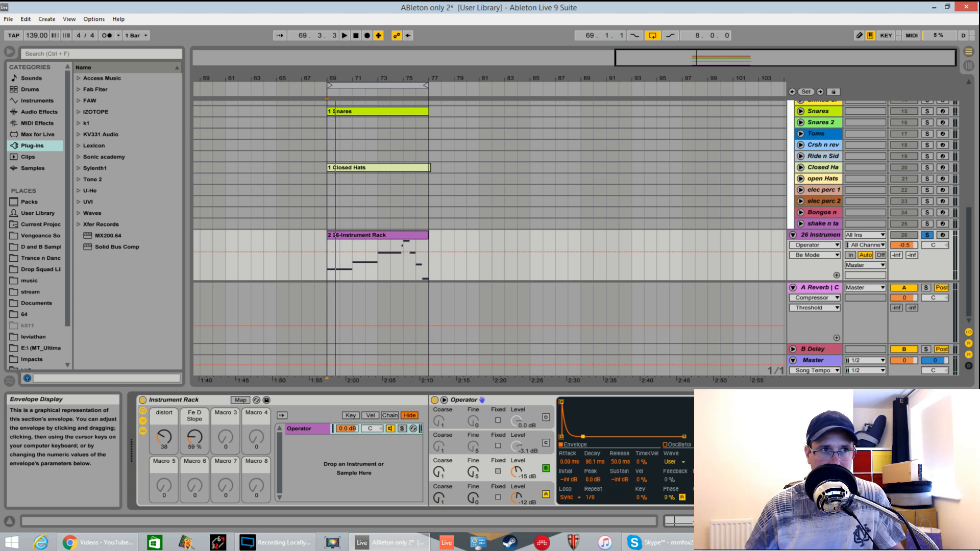
Set oscillator B's envelope decay to 4.82 s, sustain to 0.0 dB and loop mode to None, and play the loop.
drag(575, 437, 602, 402)
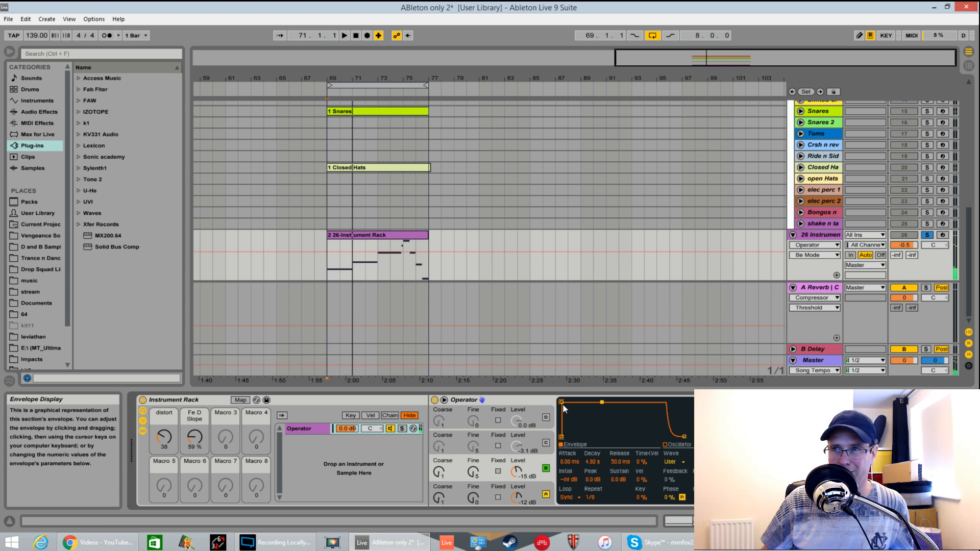
drag(567, 497, 571, 457)
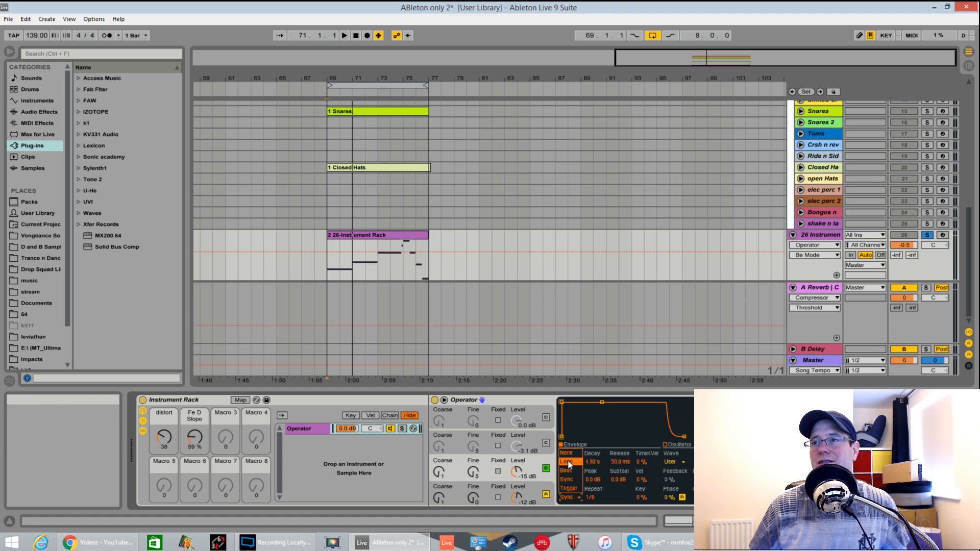
key(space)
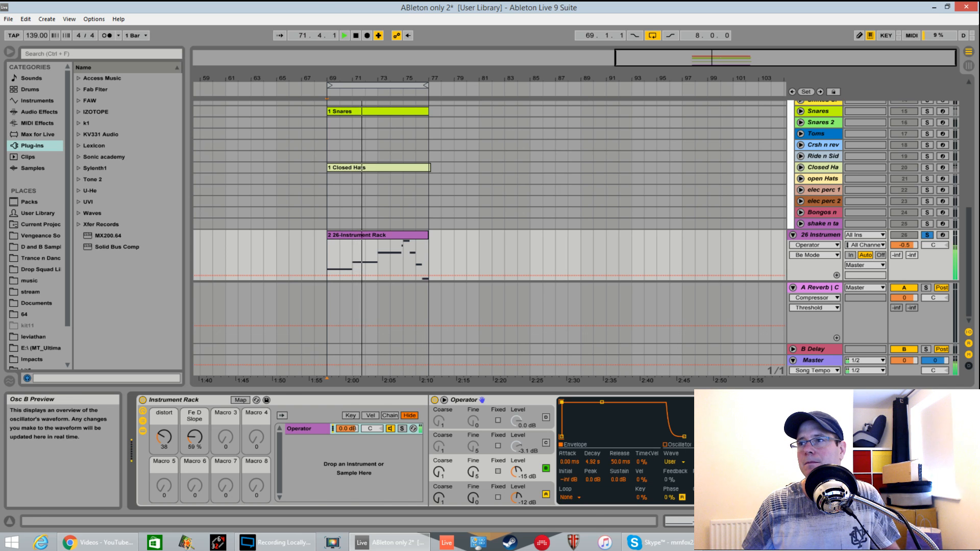
Look through the effects further along the track's device chain and return to the Instrument Rack with Operator.
click(684, 521)
click(843, 521)
click(888, 521)
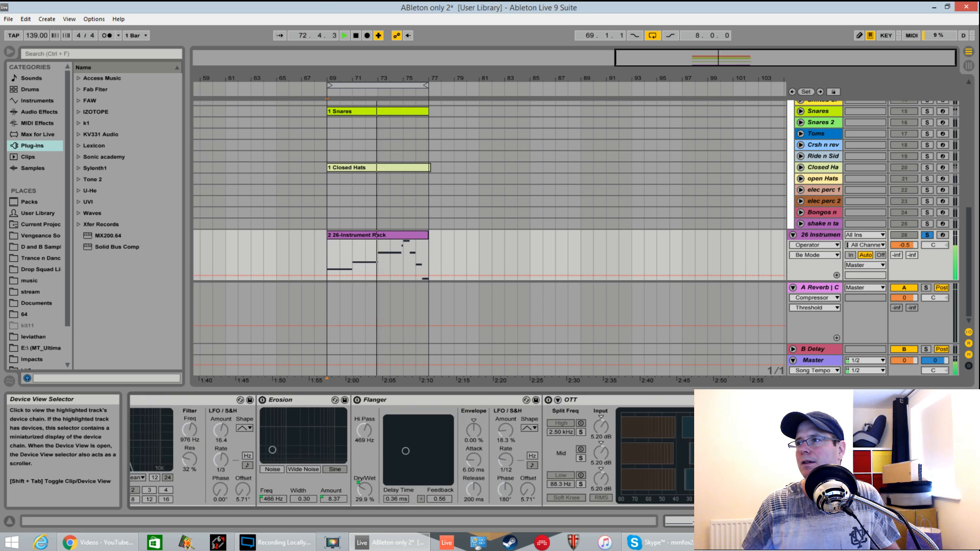
click(914, 521)
drag(837, 521, 702, 521)
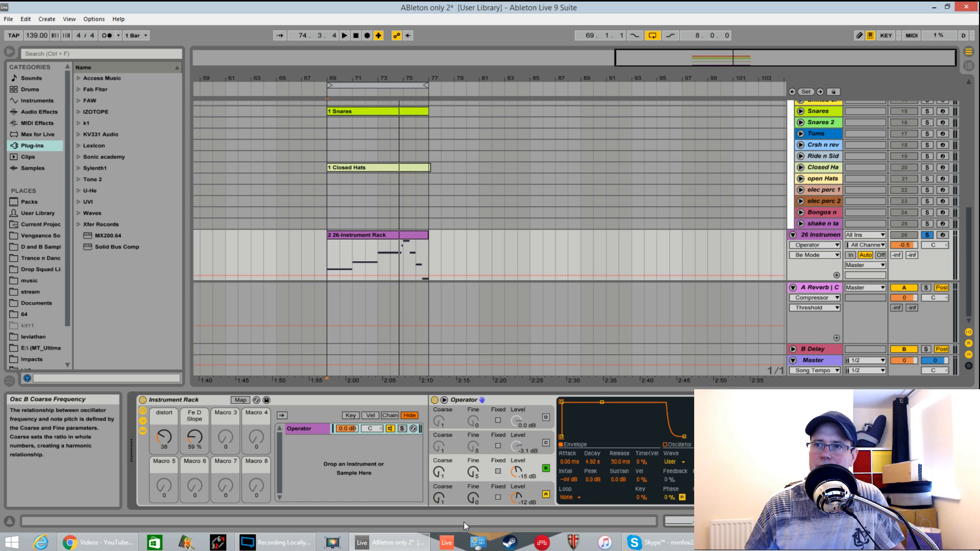
Try a lower fine tuning on oscillator B during playback and return it to 5.
drag(481, 479, 481, 485)
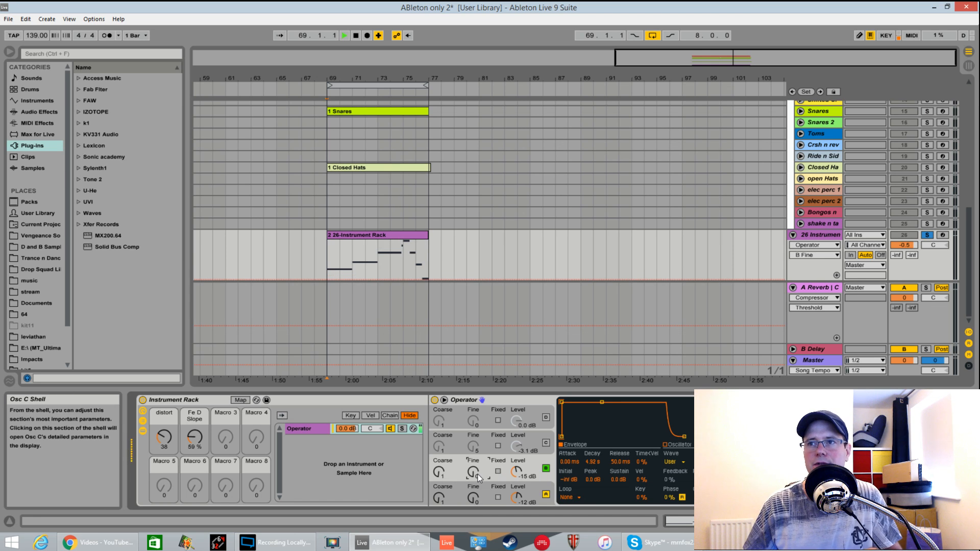
drag(479, 478, 479, 472)
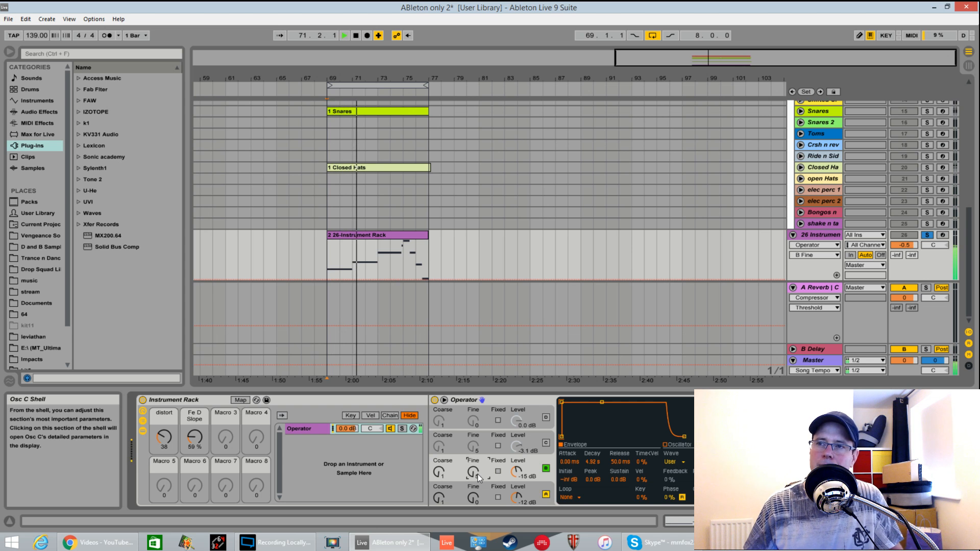
key(space)
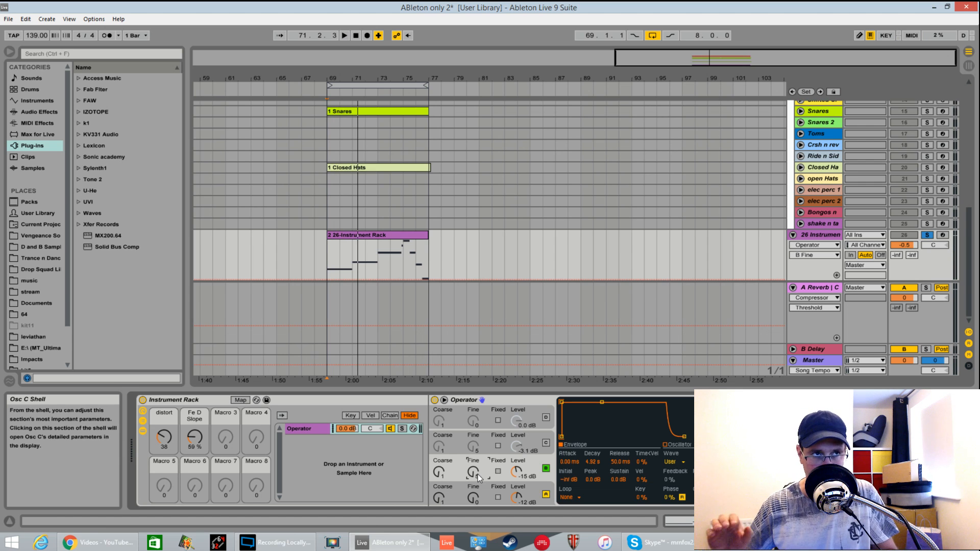
key(space)
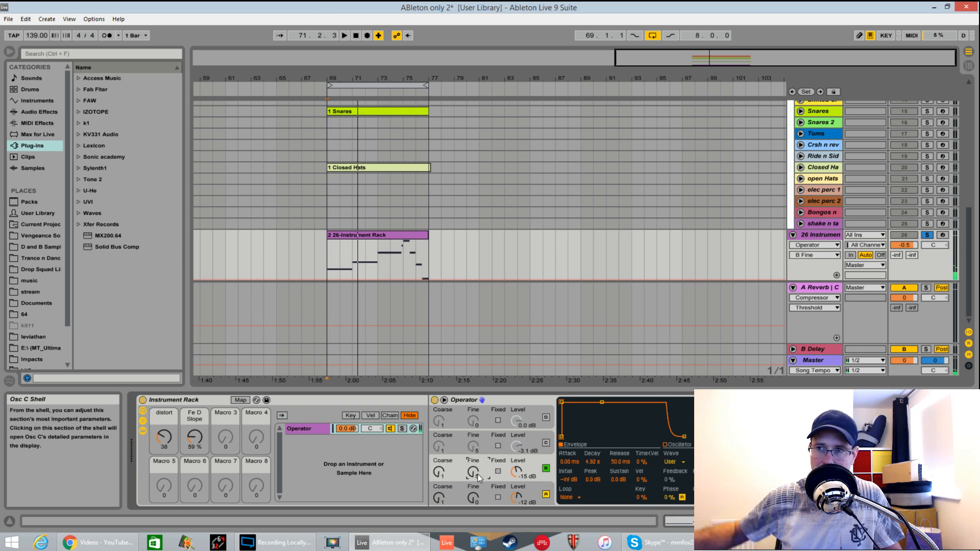
Switch on oscillator D, display its envelope and play the loop.
click(529, 421)
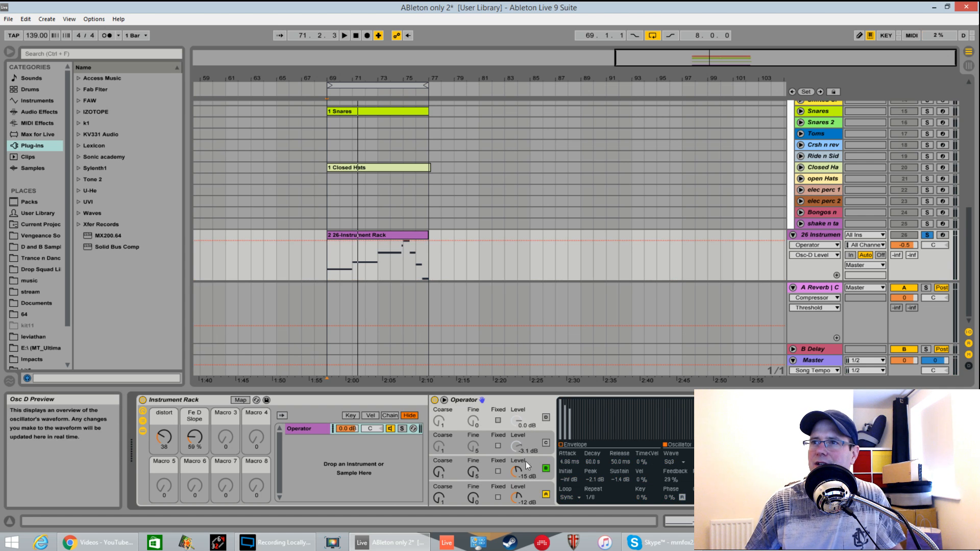
click(546, 418)
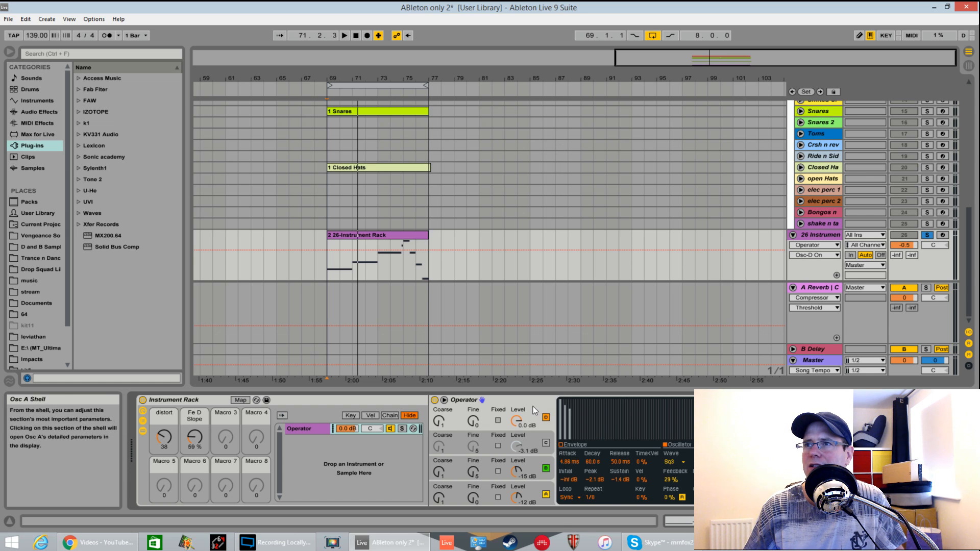
click(561, 445)
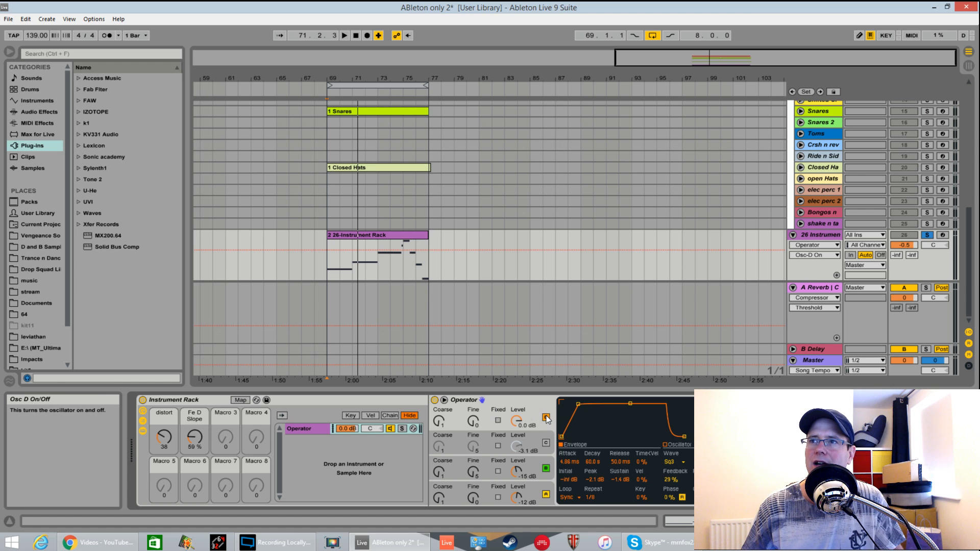
key(space)
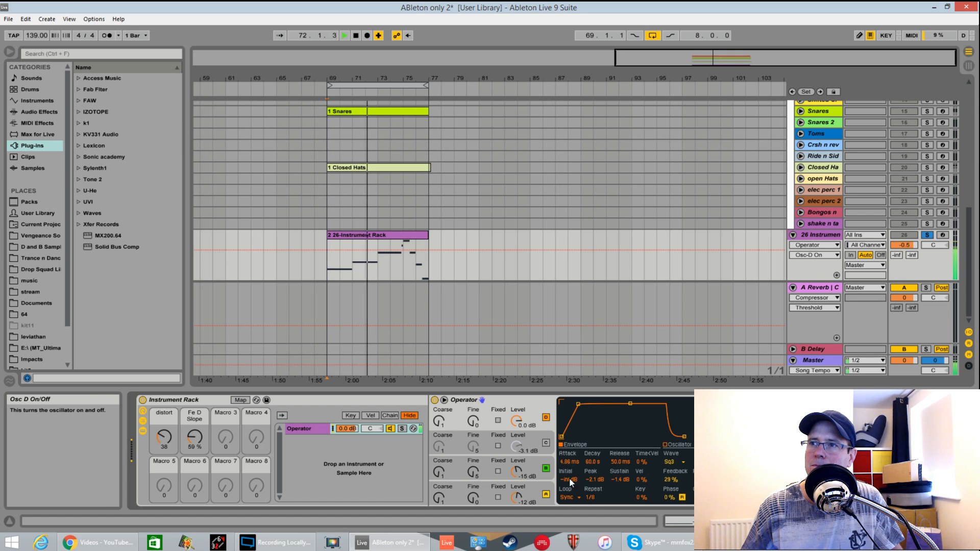
Try a 1/48 repeat with a 131 ms decay and -inf dB sustain on oscillator D's envelope during playback.
click(591, 497)
drag(591, 498, 591, 521)
key(space)
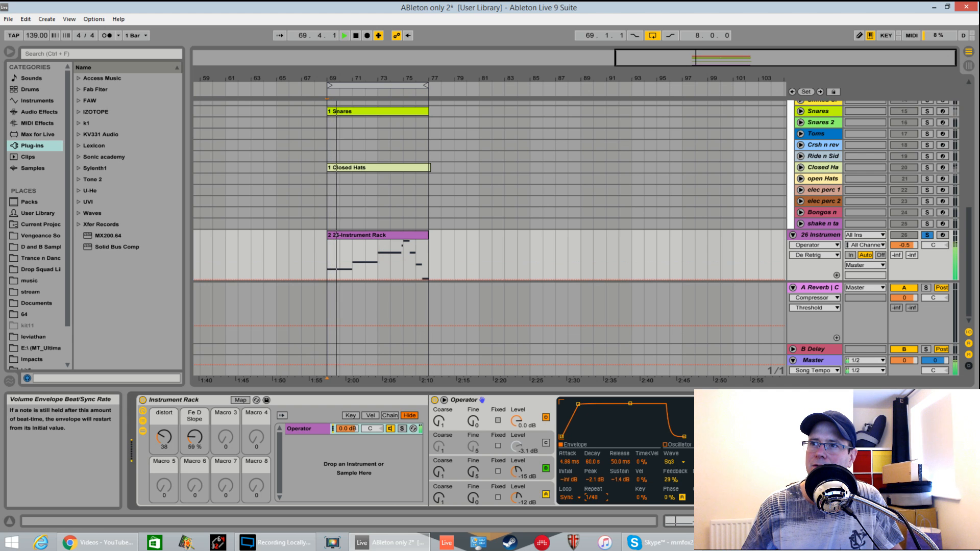
drag(578, 404, 585, 438)
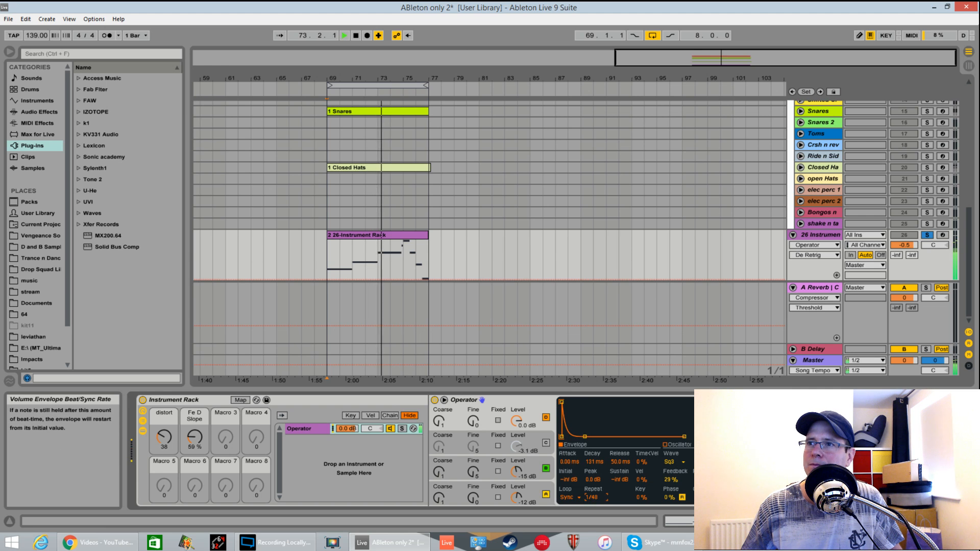
Set oscillator D's envelope to a 1/8 repeat, 2.43 ms attack, 3.83 s decay and 0.0 dB sustain, and play the loop.
drag(593, 497, 593, 480)
drag(585, 437, 576, 403)
click(562, 402)
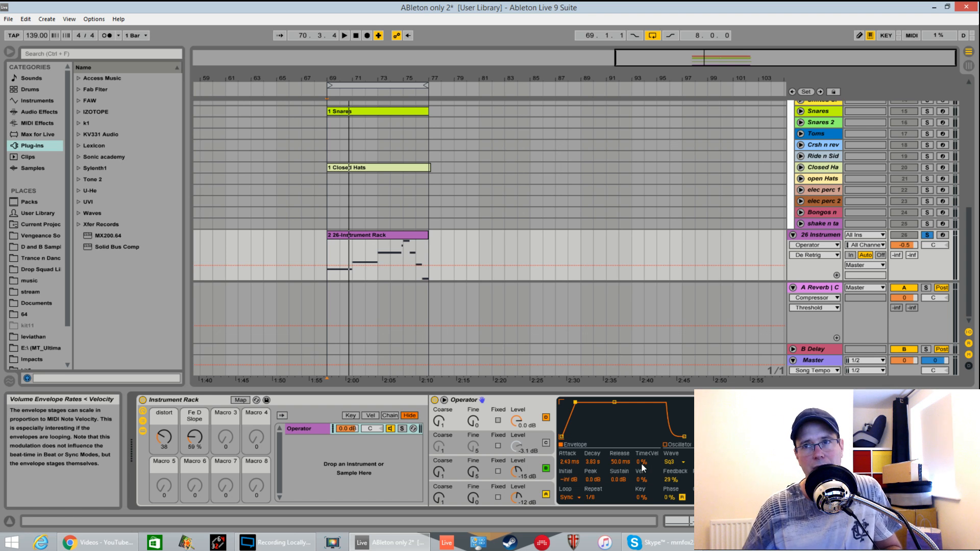
key(space)
key(space)
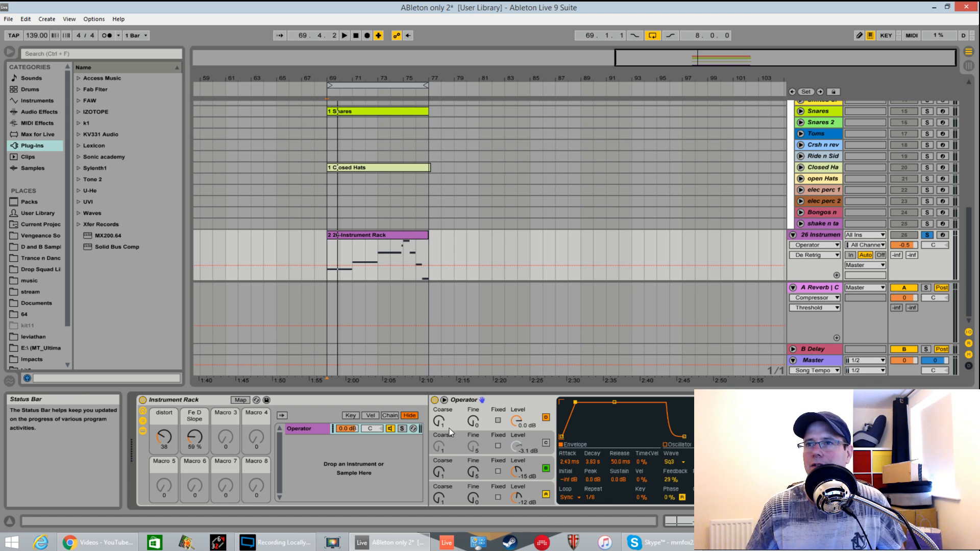
Try oscillator D's fine tuning at 48 during playback and return it to 0.
click(477, 424)
key(space)
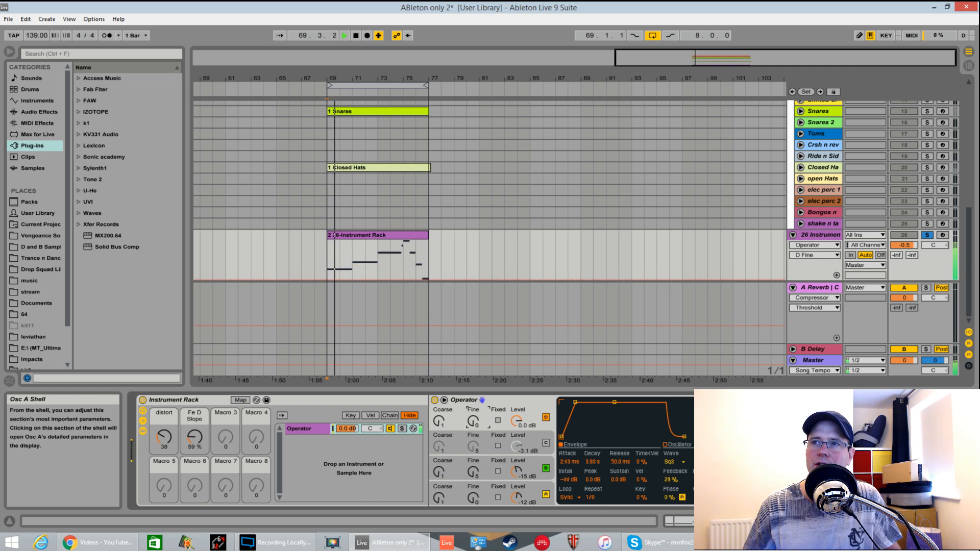
drag(474, 422, 474, 420)
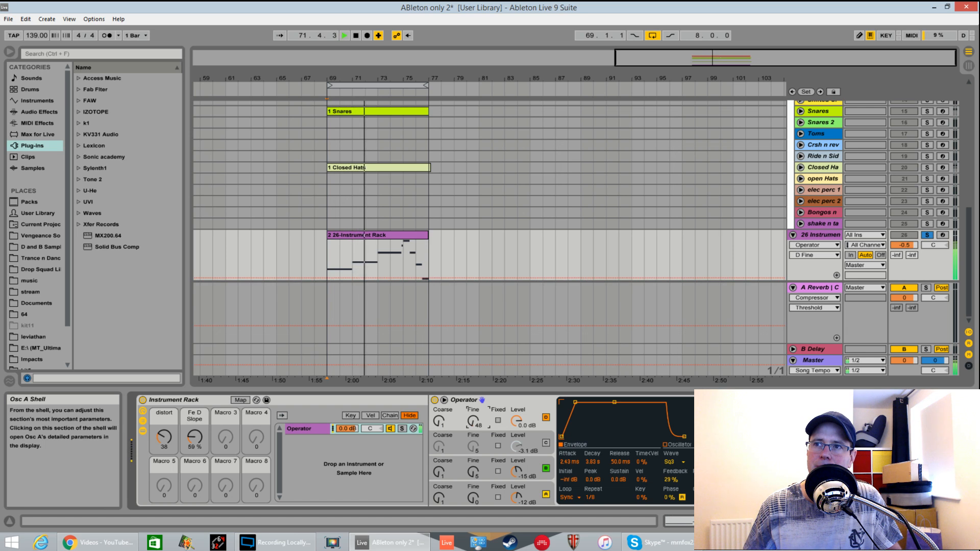
key(space)
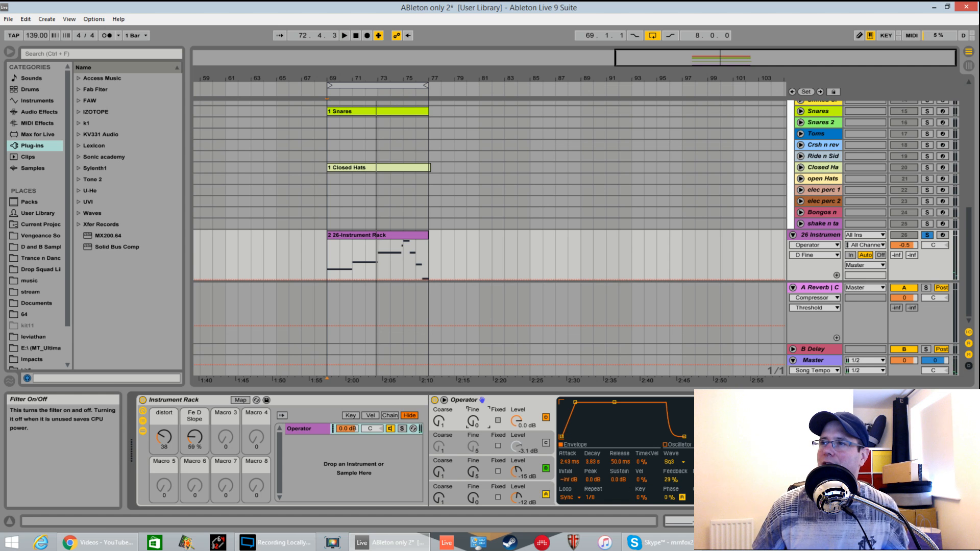
Switch on Operator's filter and check its frequency curve and its envelope.
click(743, 440)
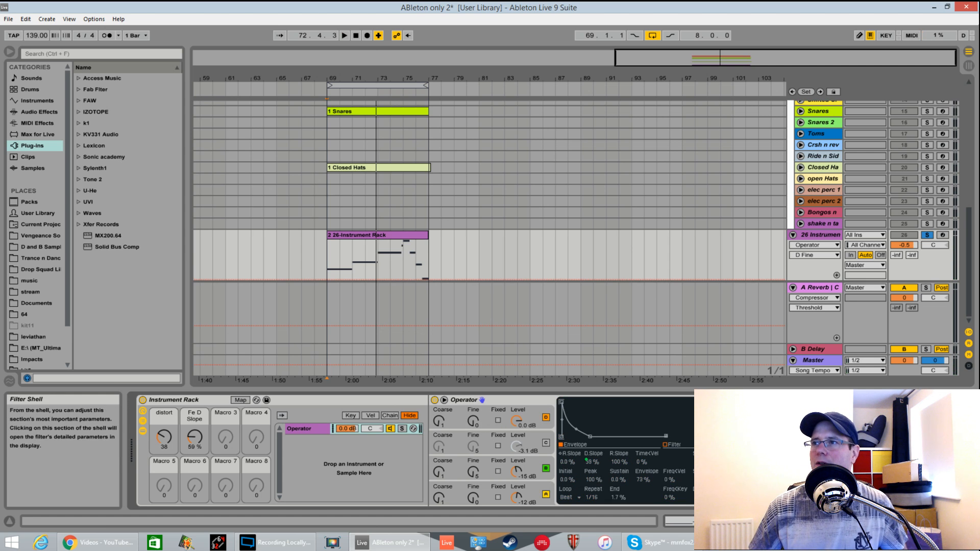
click(747, 436)
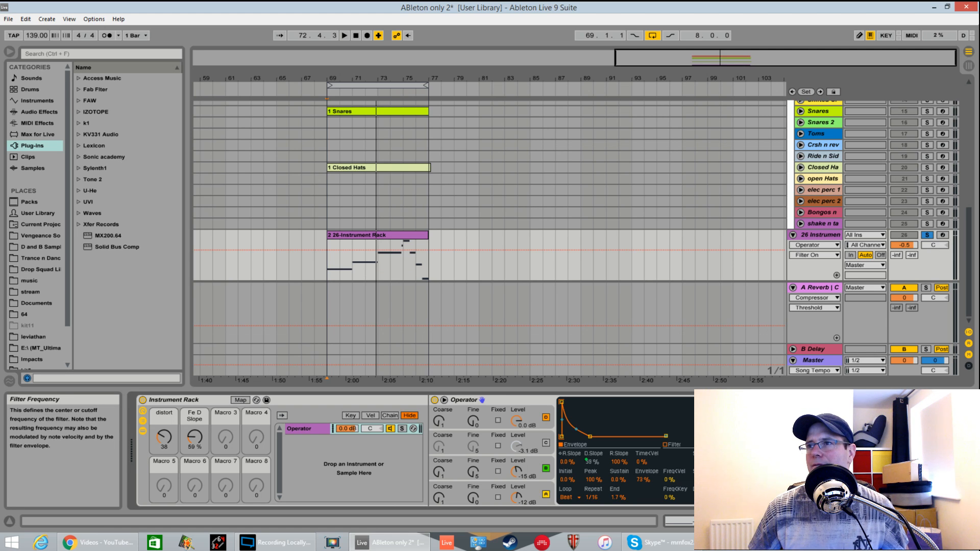
click(667, 445)
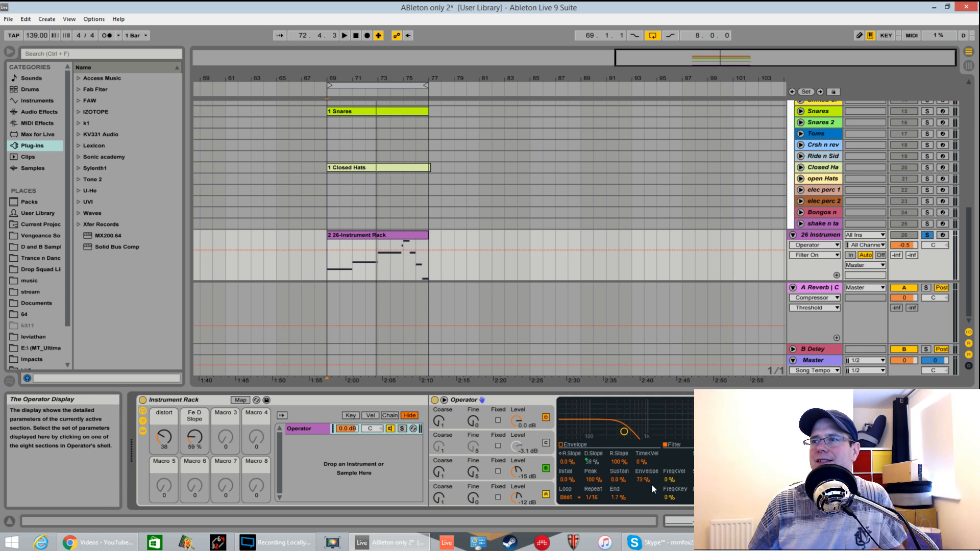
click(561, 446)
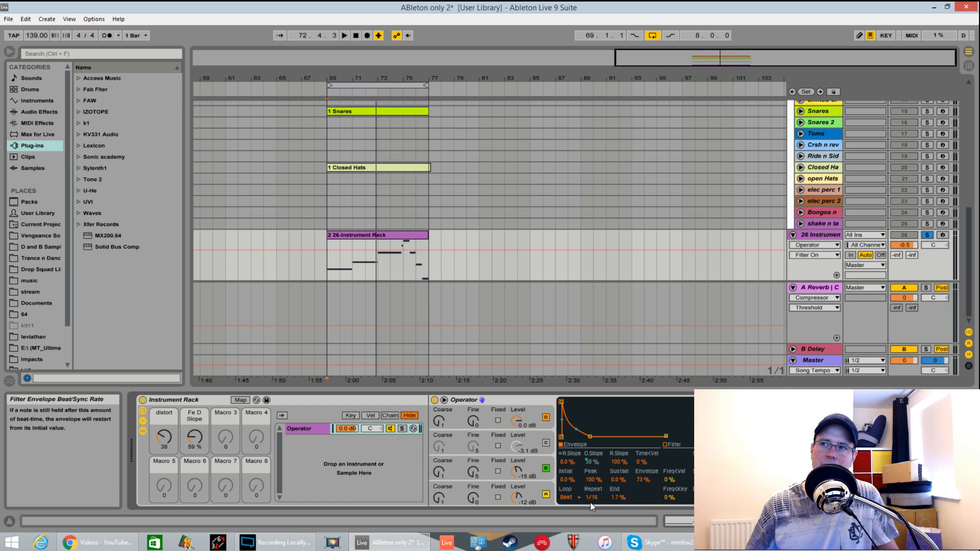
Raise the Fe D Slope macro to 100 % and play the loop.
drag(209, 446, 209, 408)
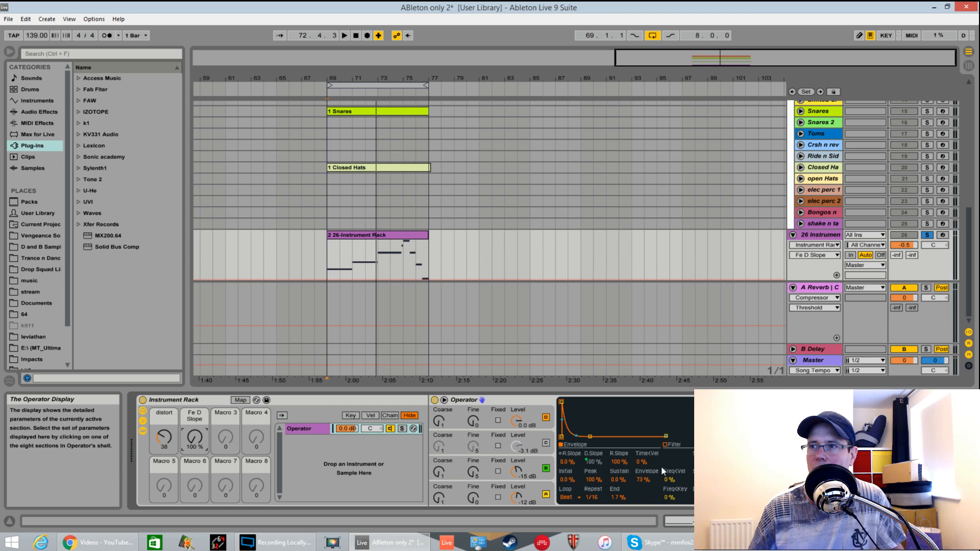
key(space)
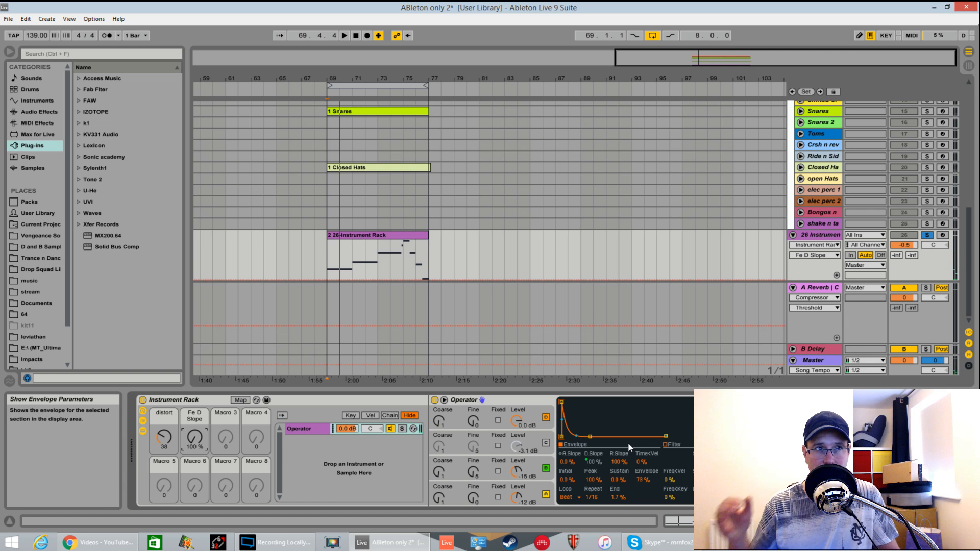
Try the None loop mode on the filter envelope, replaying the start of the loop several times.
click(570, 498)
click(576, 457)
key(space)
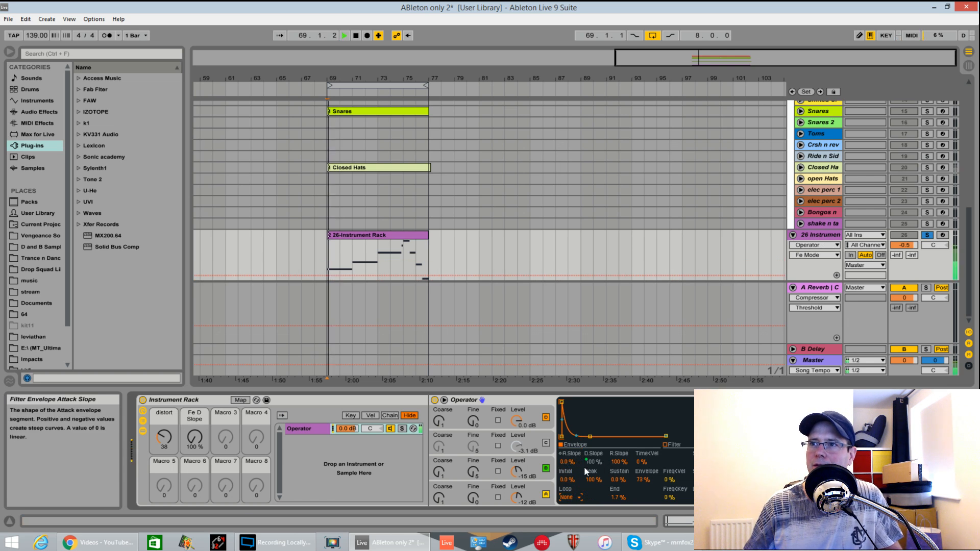
key(space)
key(space)
key(space)
key(space)
key(space)
key(space)
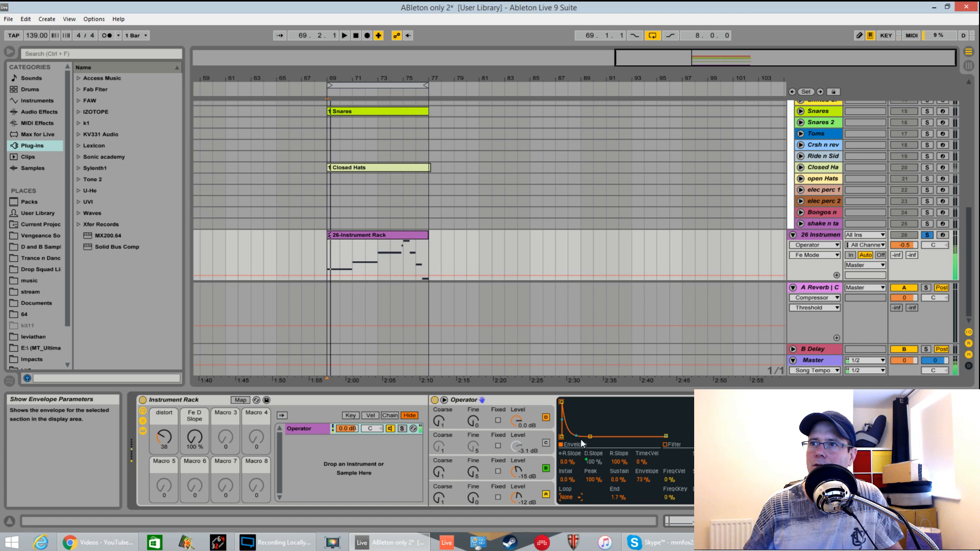
key(space)
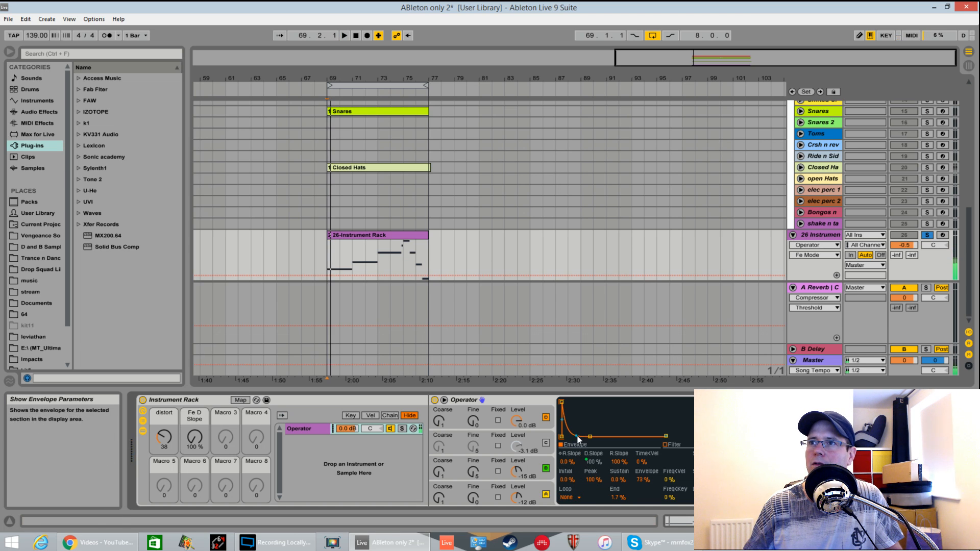
key(space)
Try a lower Fe D Slope macro setting, replay the loop's start and return the macro to 100 %.
drag(194, 437, 200, 480)
key(space)
key(space)
key(space)
key(space)
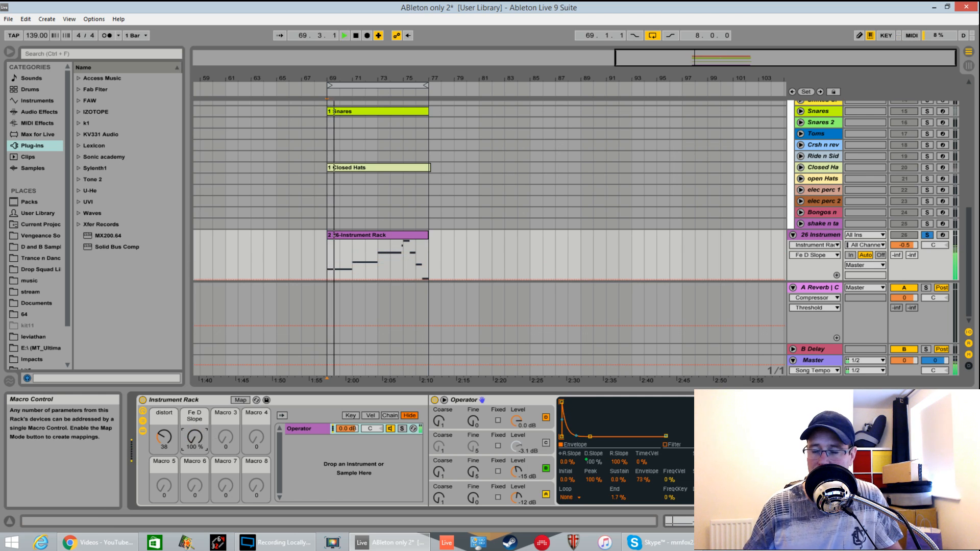
Try the Loop mode on the filter envelope, switch it to Beat and play the loop.
click(580, 498)
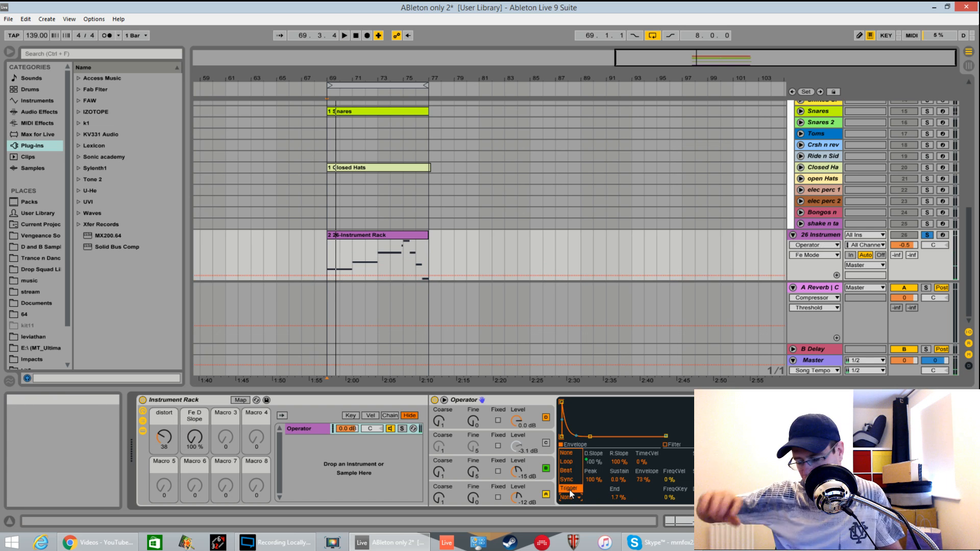
click(567, 461)
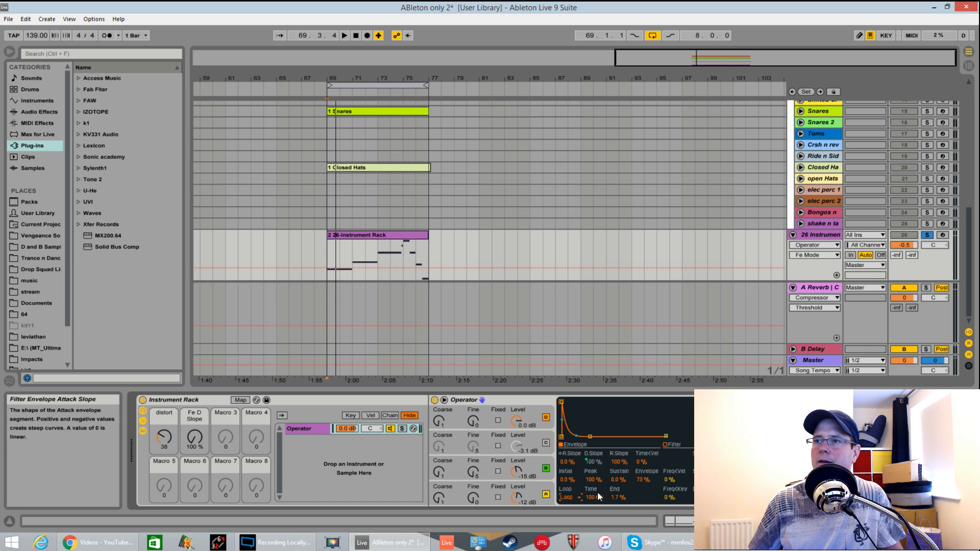
click(568, 498)
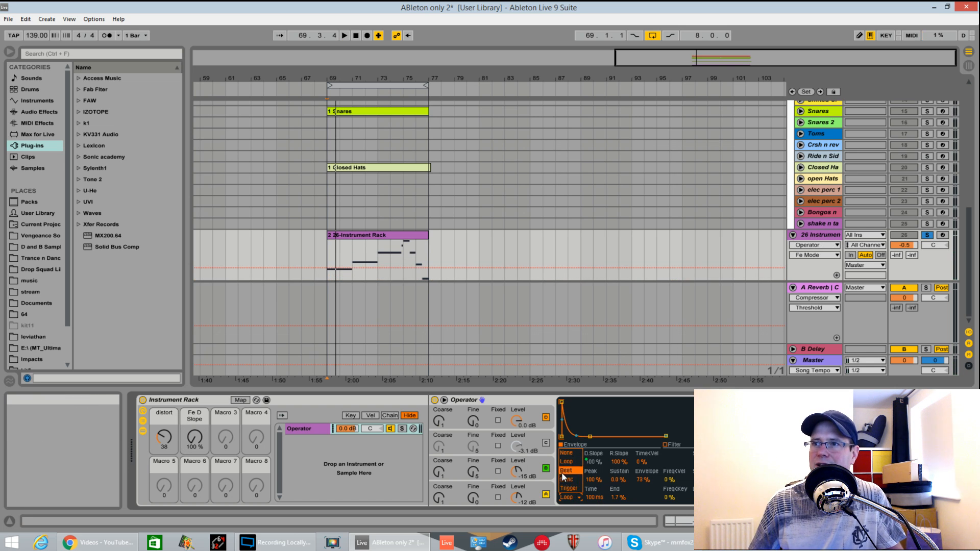
click(562, 472)
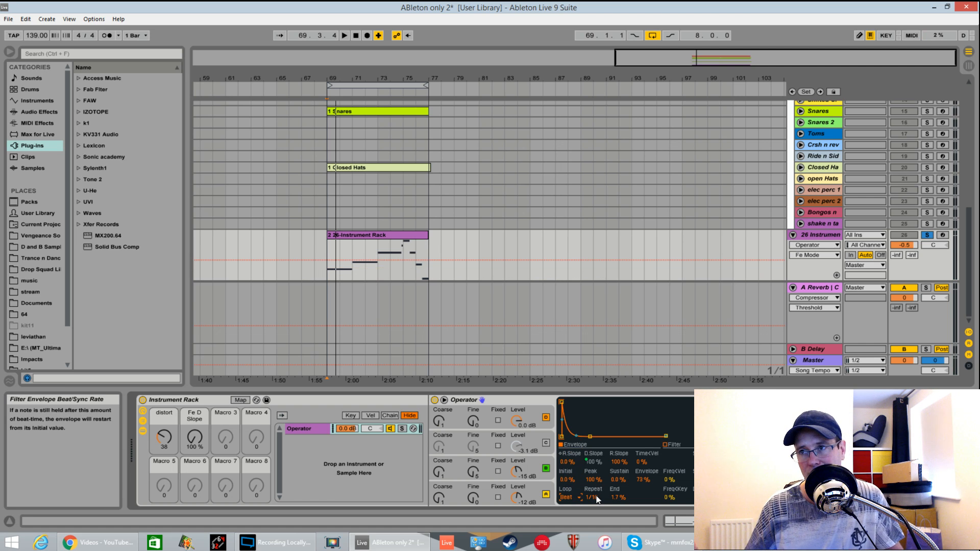
key(space)
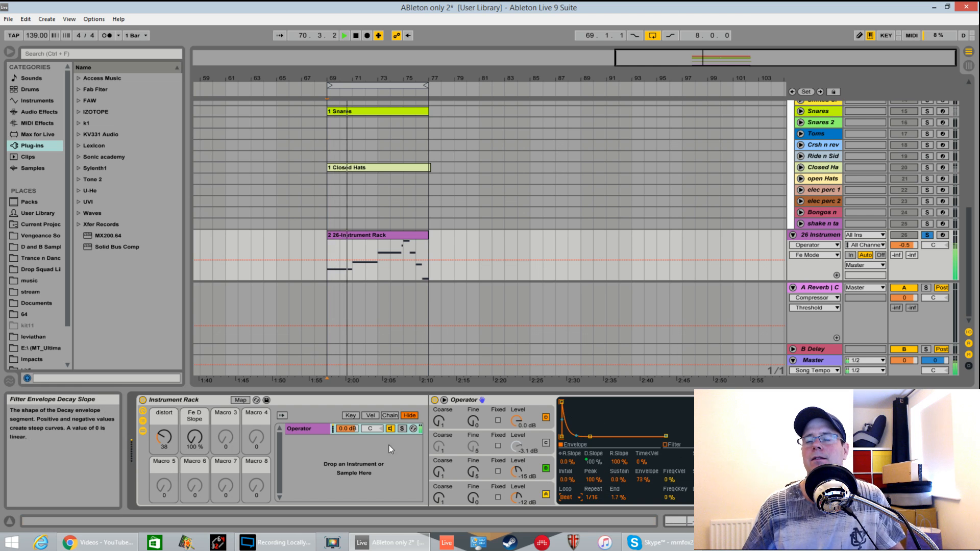
Stop playback and try lower Fe D Slope macro settings, comparing the filter envelope's decay time and decay slope.
key(space)
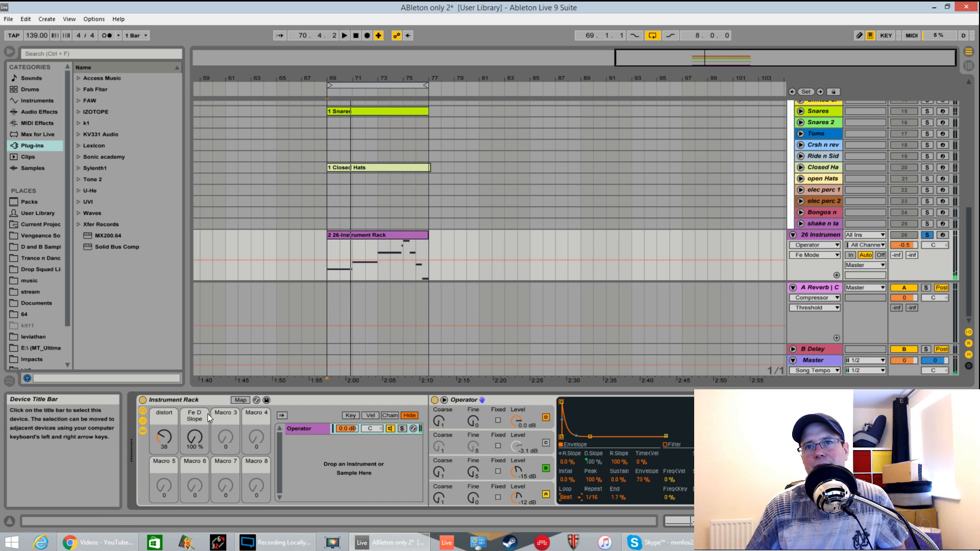
click(591, 461)
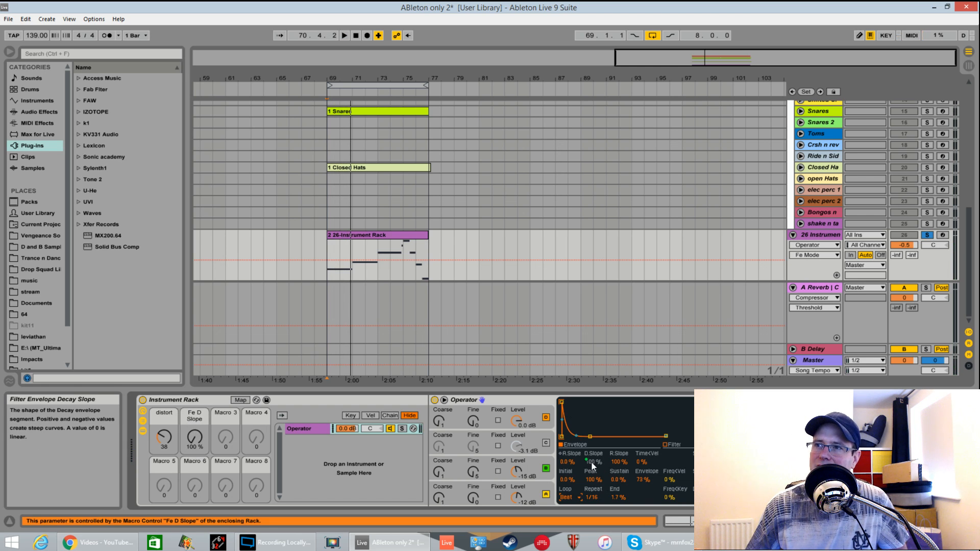
drag(194, 439, 194, 491)
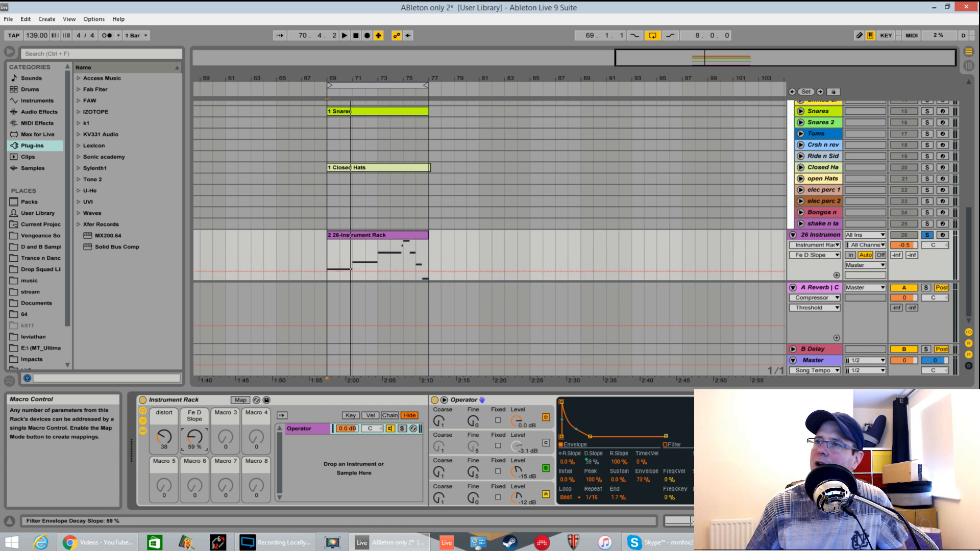
drag(195, 438, 195, 490)
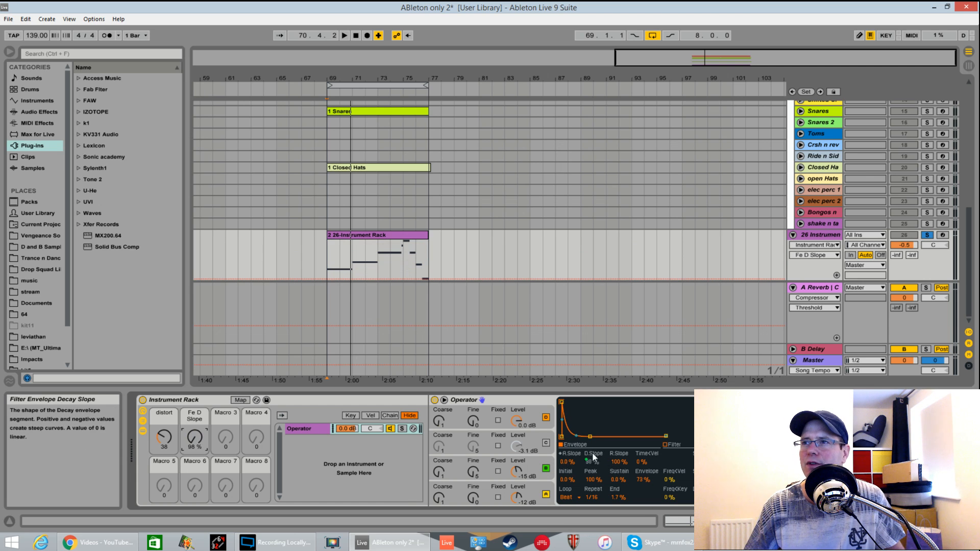
click(560, 454)
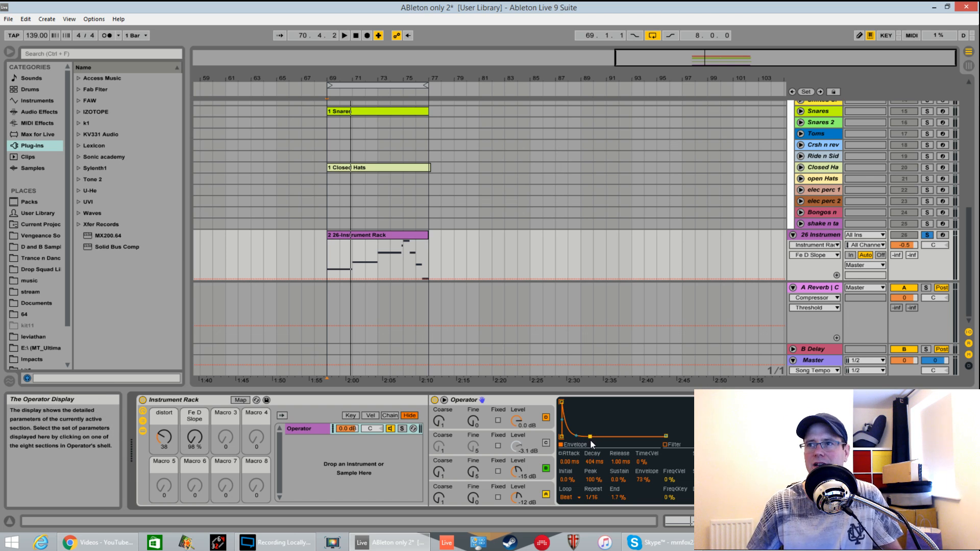
click(575, 436)
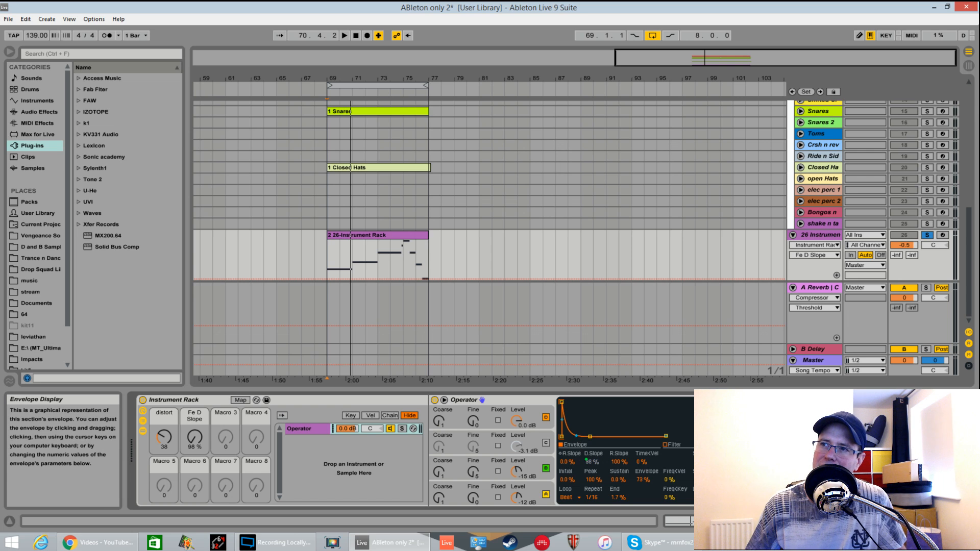
Try the Fe D Slope macro at -100 %, play the loop and bring the macro back to 100 %.
drag(194, 437, 194, 536)
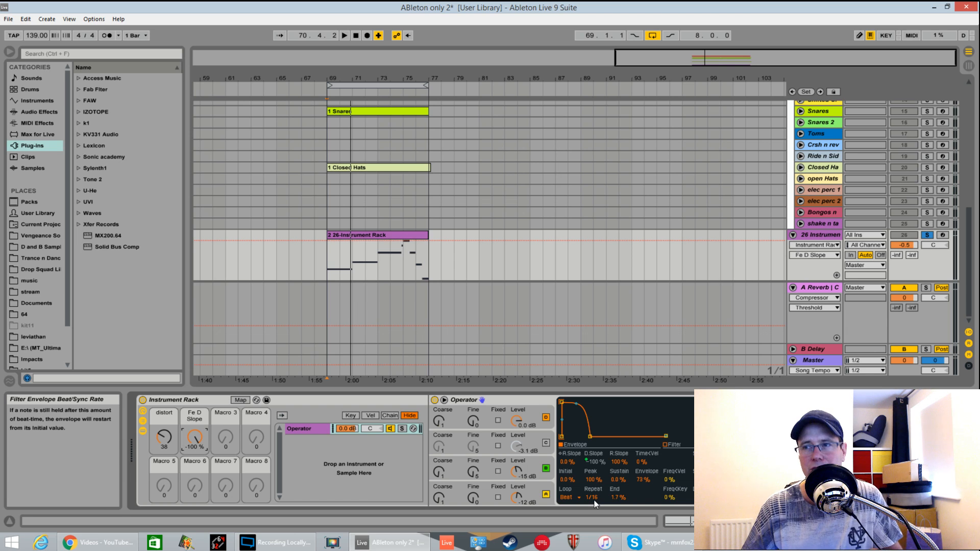
key(space)
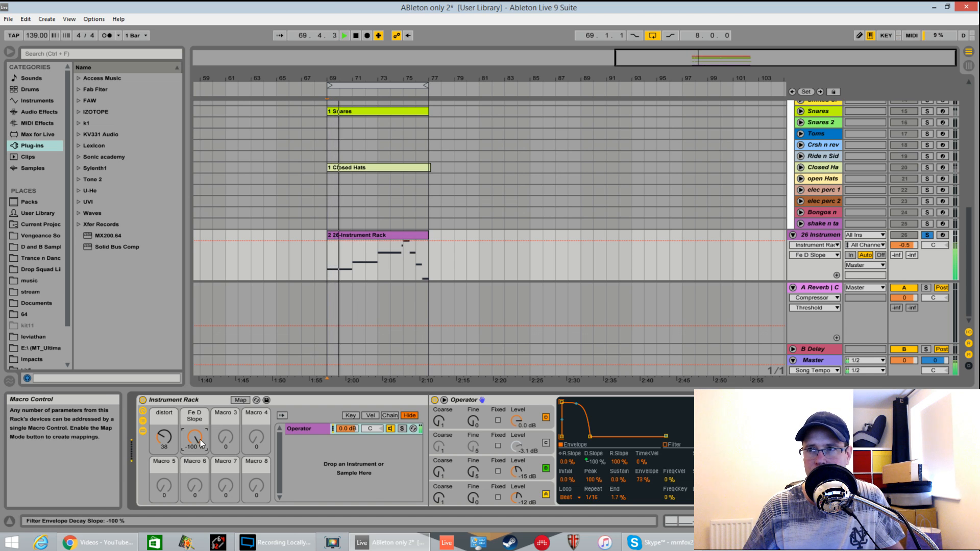
drag(200, 433, 200, 347)
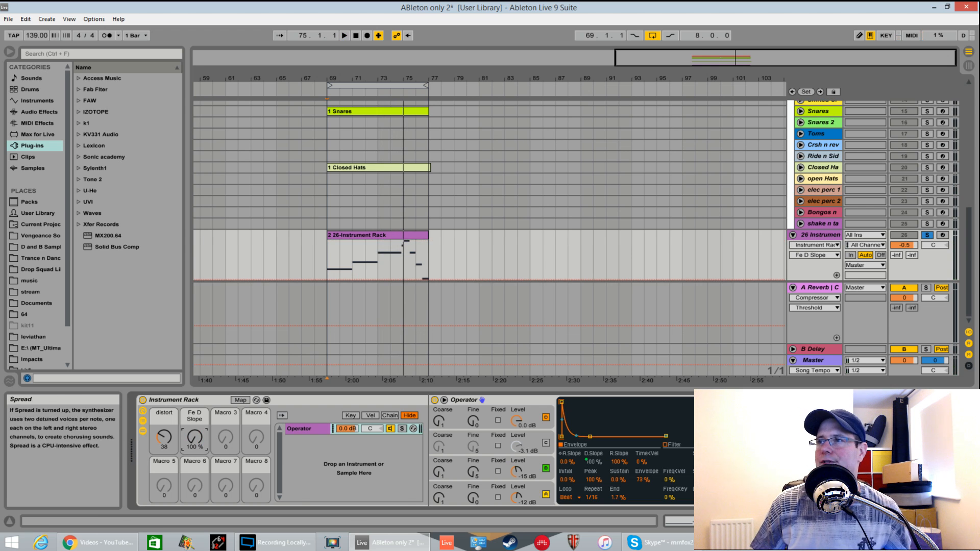
Select the 24 slope on Operator's filter and show the filter's response curve.
click(807, 449)
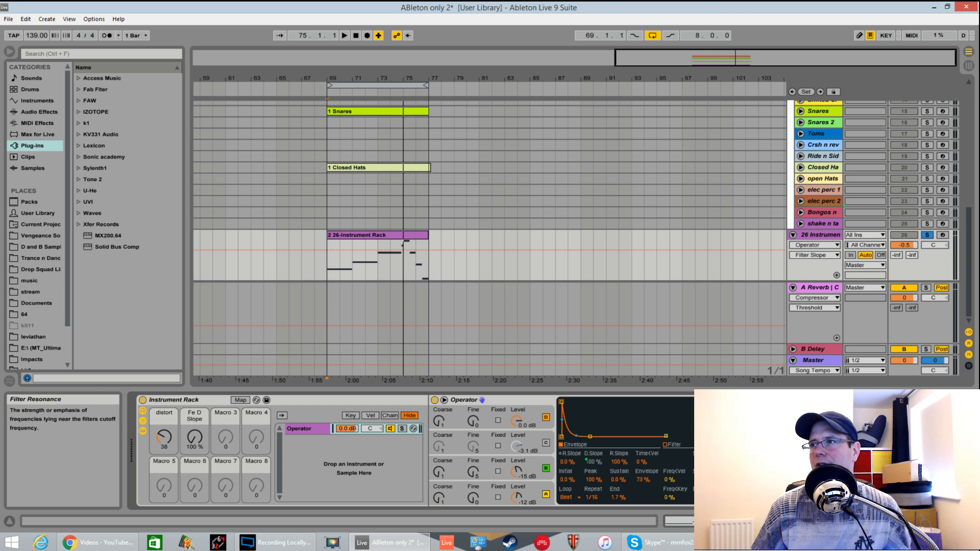
click(665, 445)
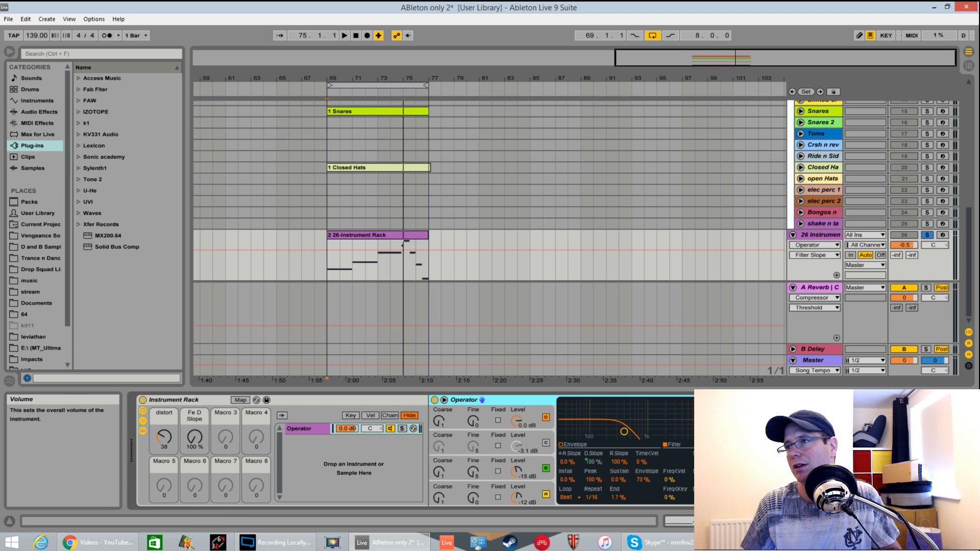
Play the loop and set Operator's Spread to 63 %.
click(774, 472)
click(774, 498)
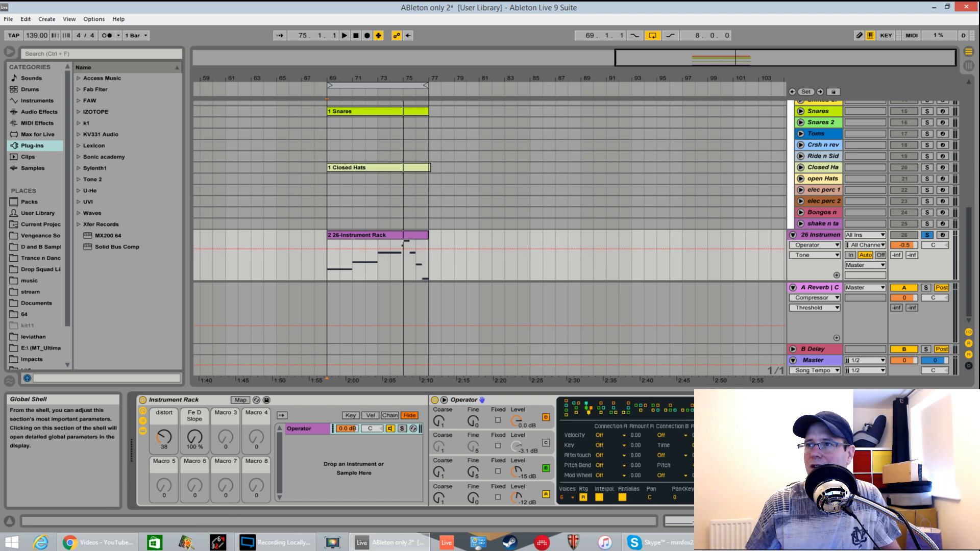
key(space)
drag(774, 472, 773, 441)
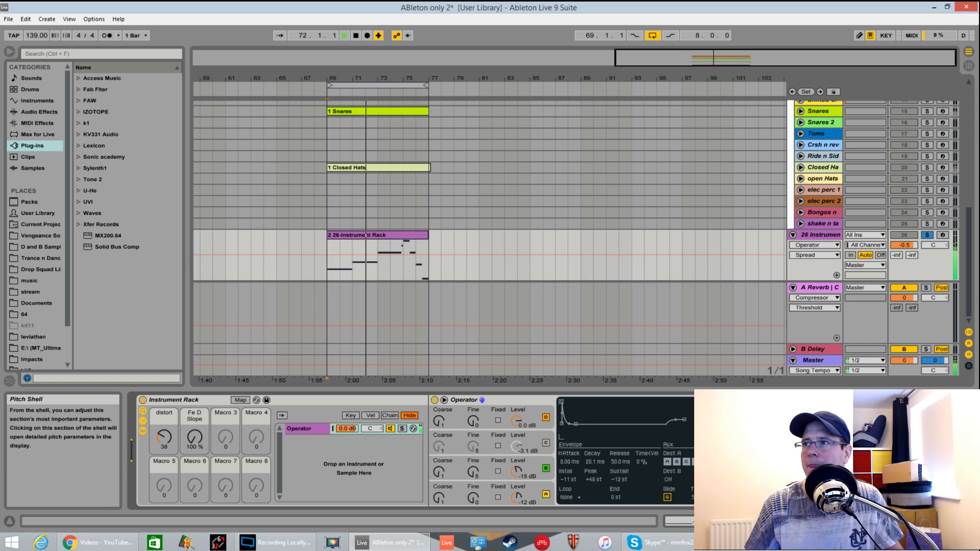
Switch on the Auto Filter after Operator and play the loop.
drag(842, 521, 868, 521)
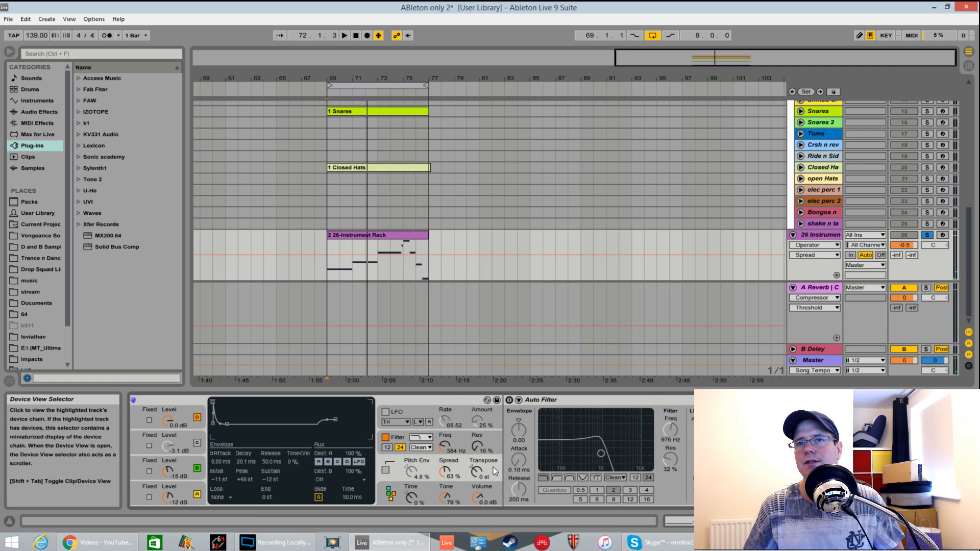
click(510, 401)
key(space)
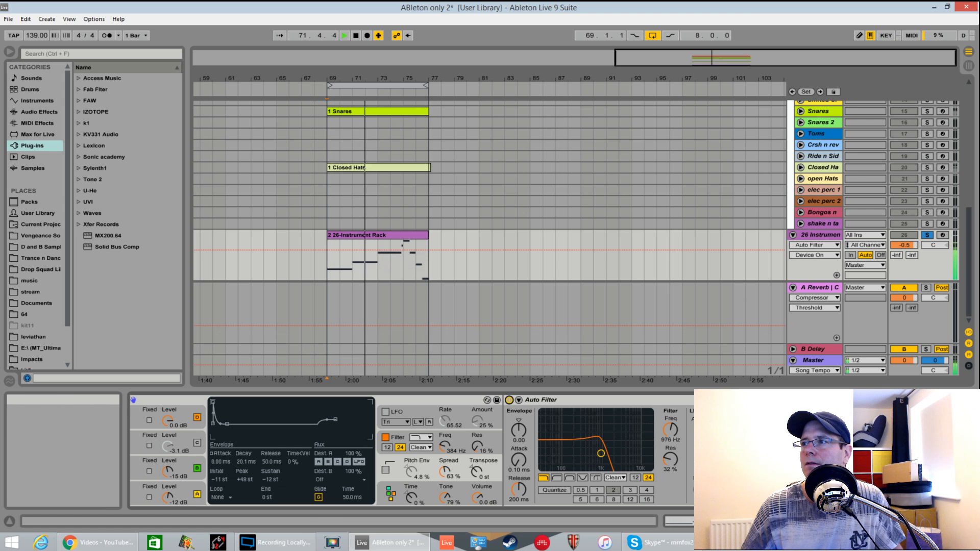
Try the Fe D Slope macro with the Auto Filter active, returning it to 100 %.
drag(725, 522, 708, 522)
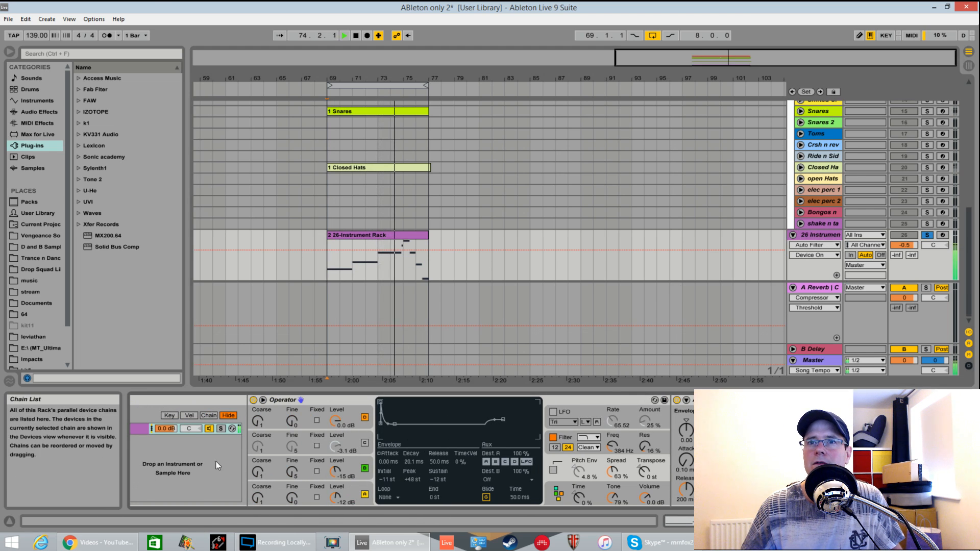
click(679, 521)
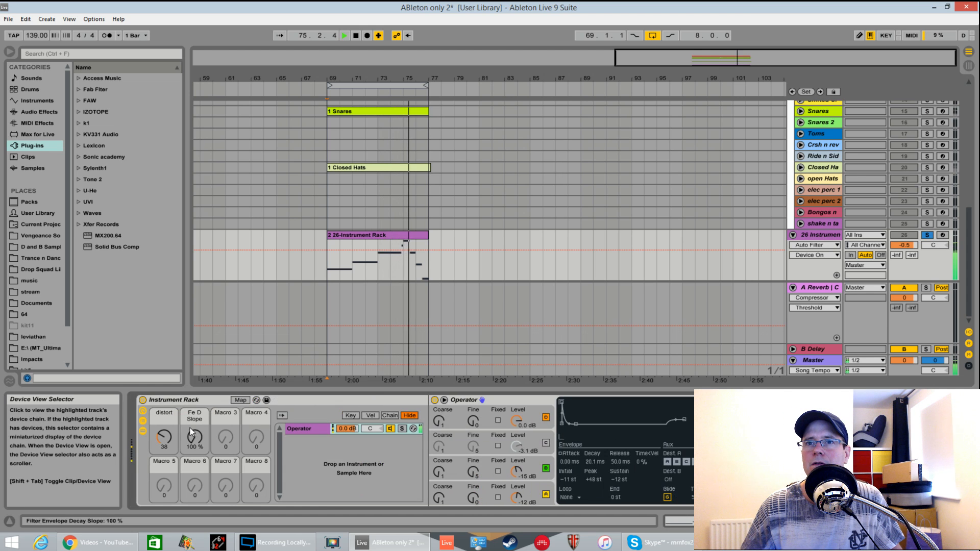
mouse_move(193, 437)
mouse_down()
mouse_move(194, 382)
mouse_move(194, 446)
mouse_up()
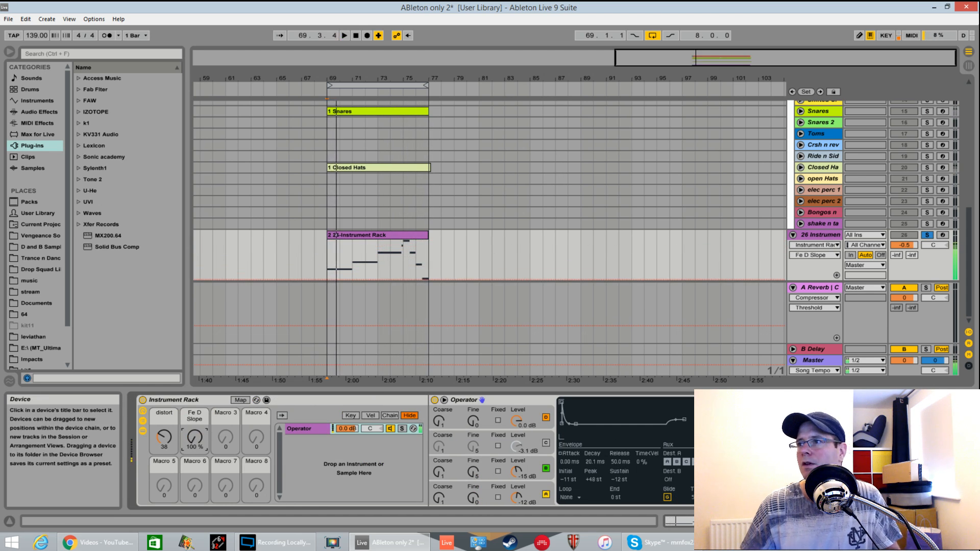
Play the loop and unsolo the instrument rack track to hear it with the drums.
click(691, 522)
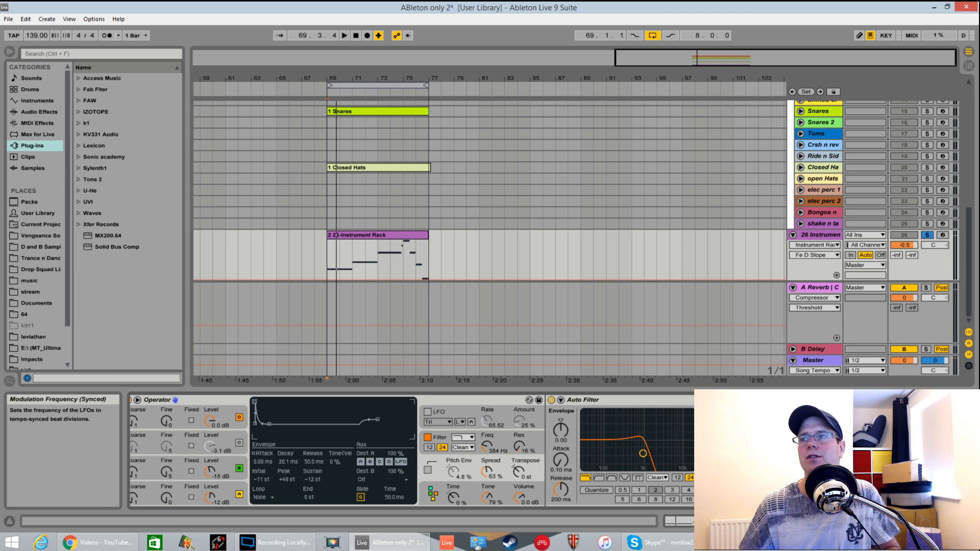
key(space)
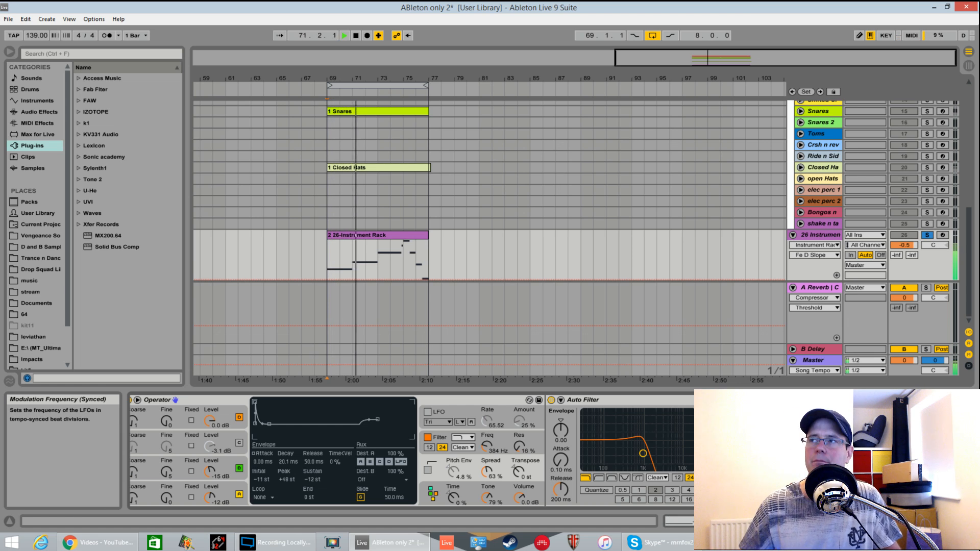
click(928, 235)
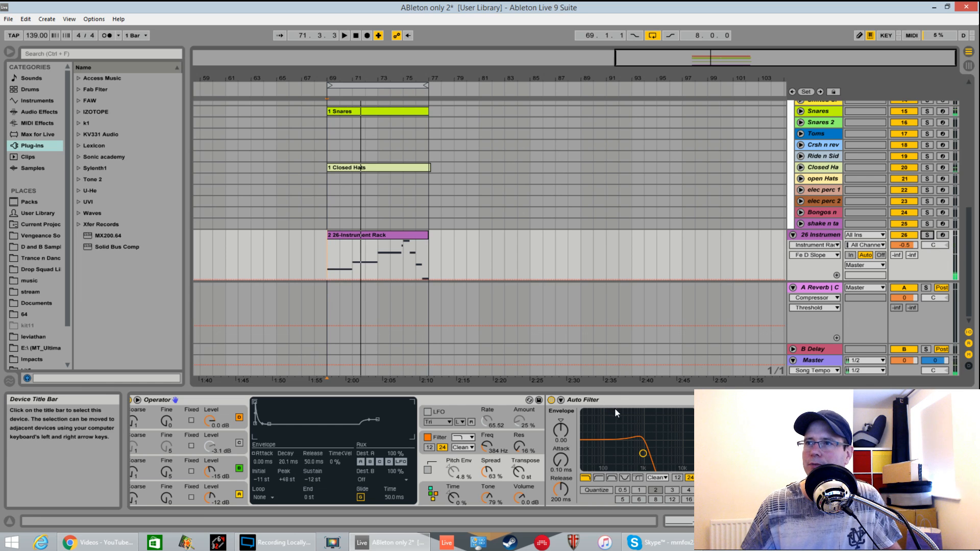
key(space)
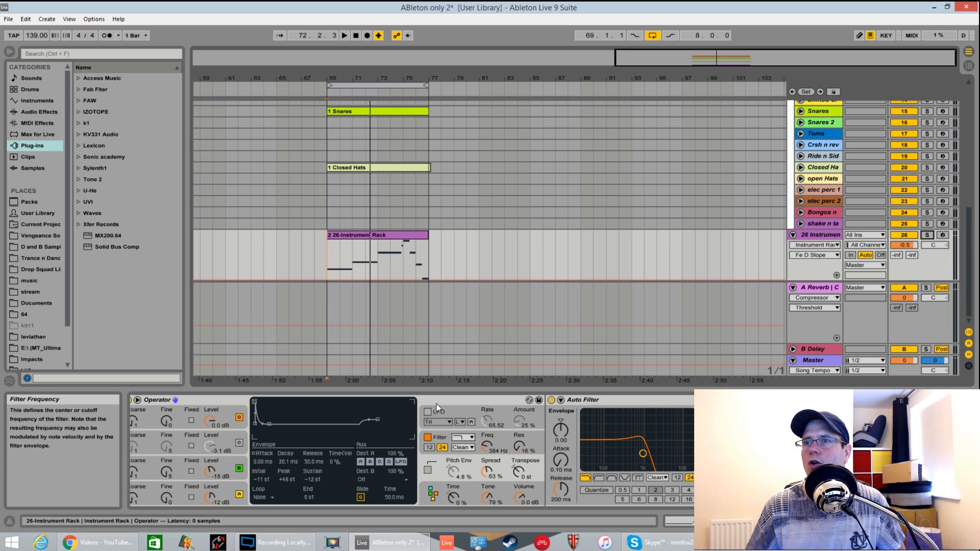
Try an Auto Filter cutoff of 1.04 kHz, return it to 976 Hz and play the loop.
scroll(436, 403, down, 5)
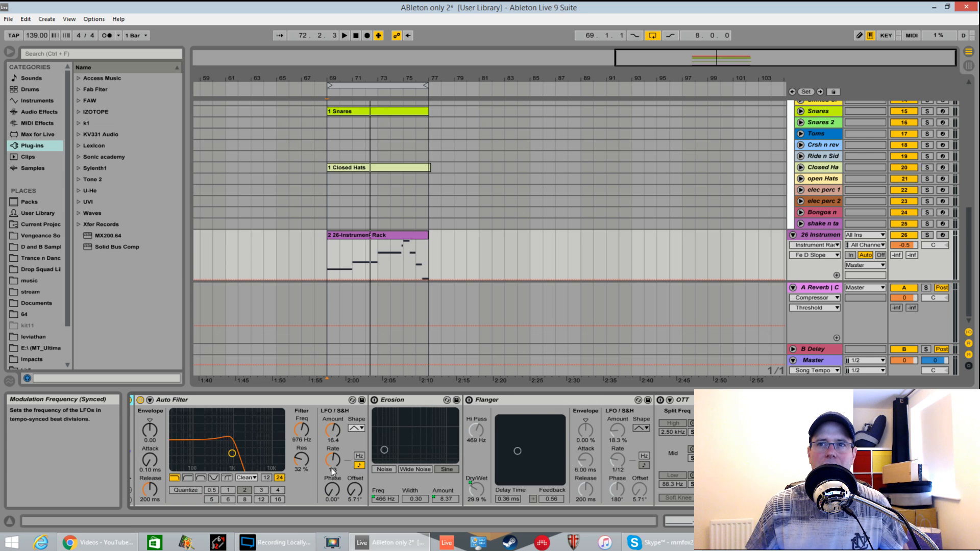
click(303, 428)
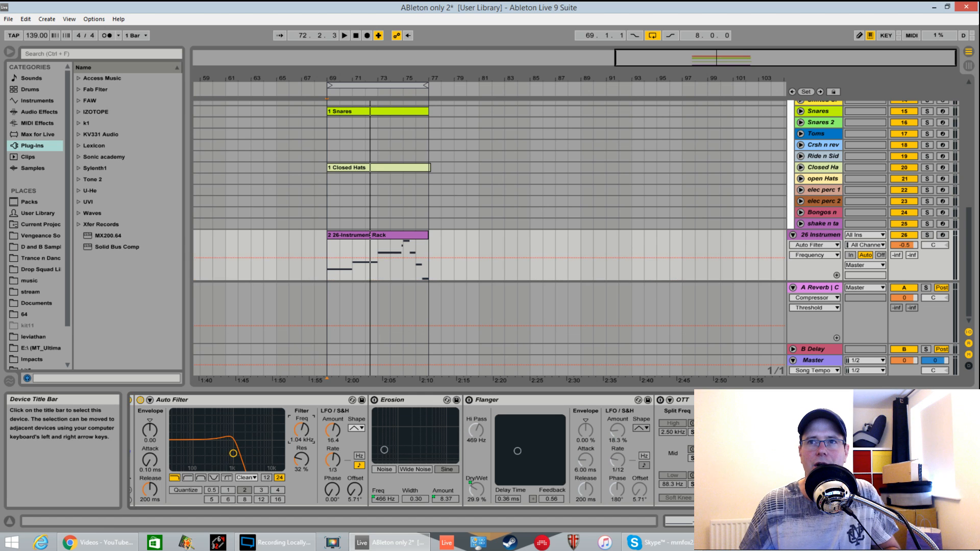
key(space)
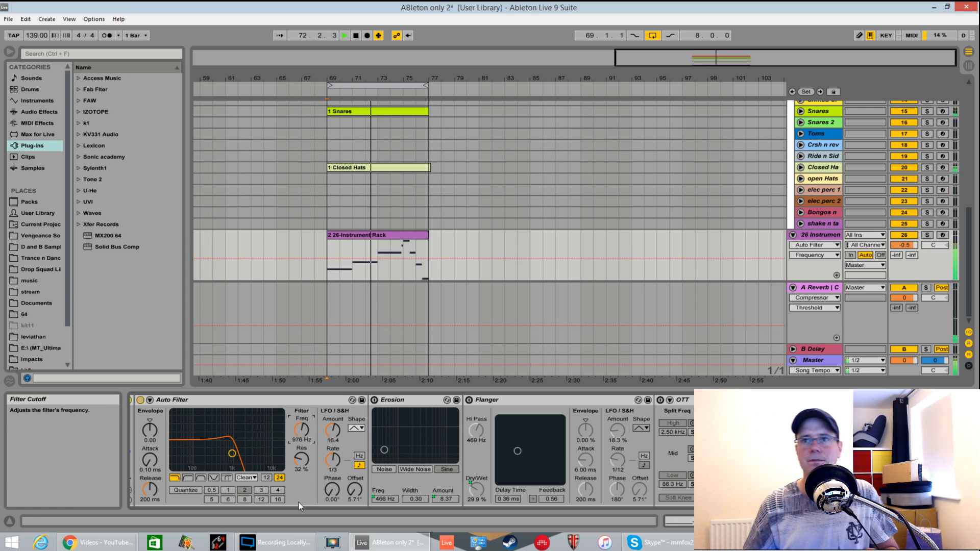
key(space)
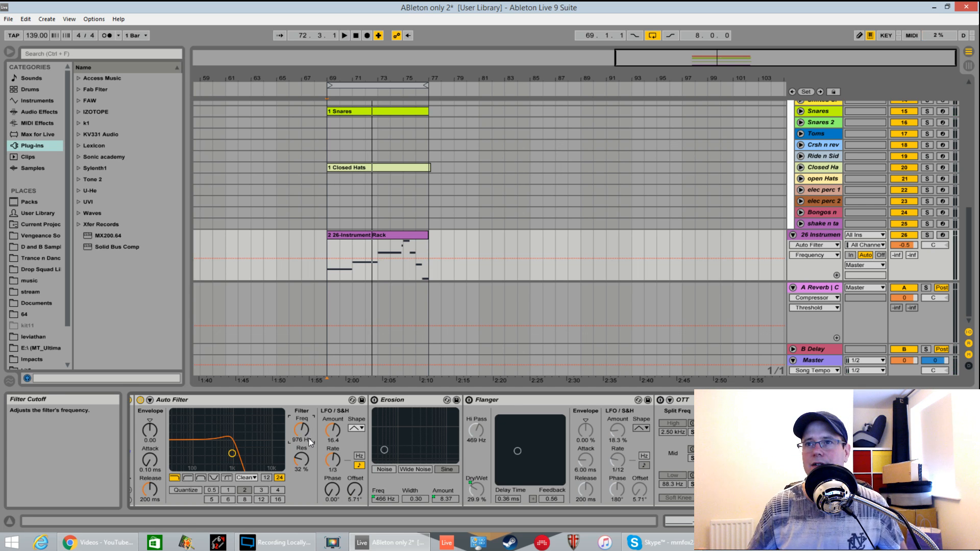
Switch on the Erosion effect and play the loop.
click(375, 400)
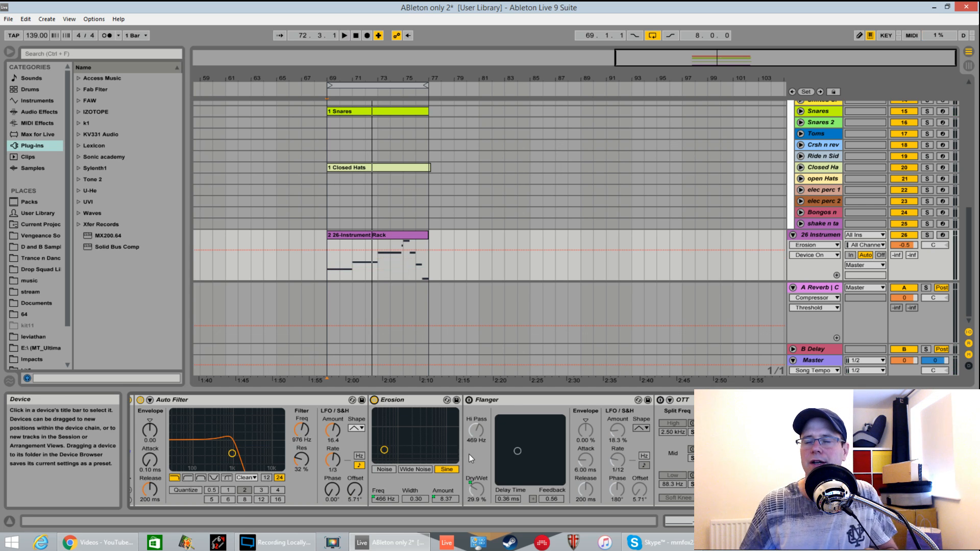
key(space)
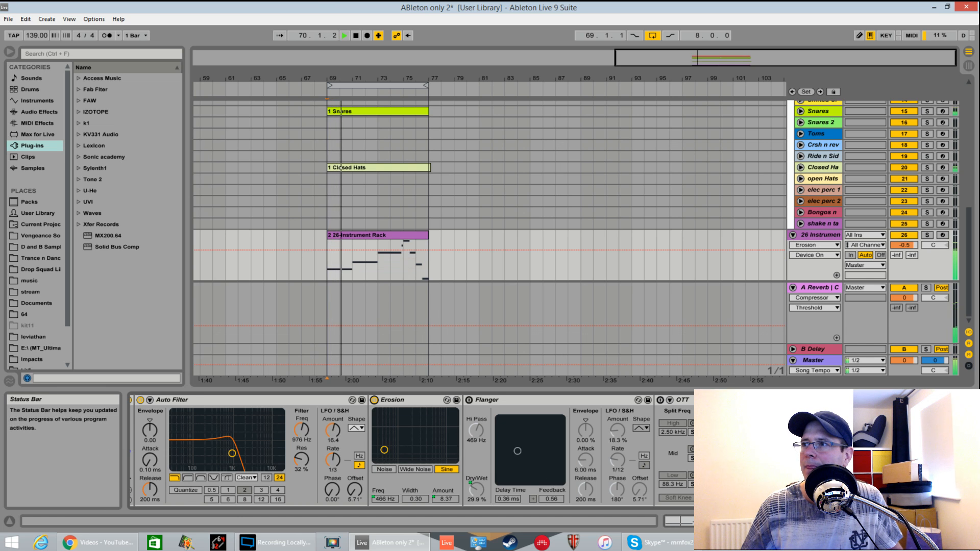
Open the Instrument Rack's macro mappings and examine which effect parameters the distort macro controls.
click(675, 521)
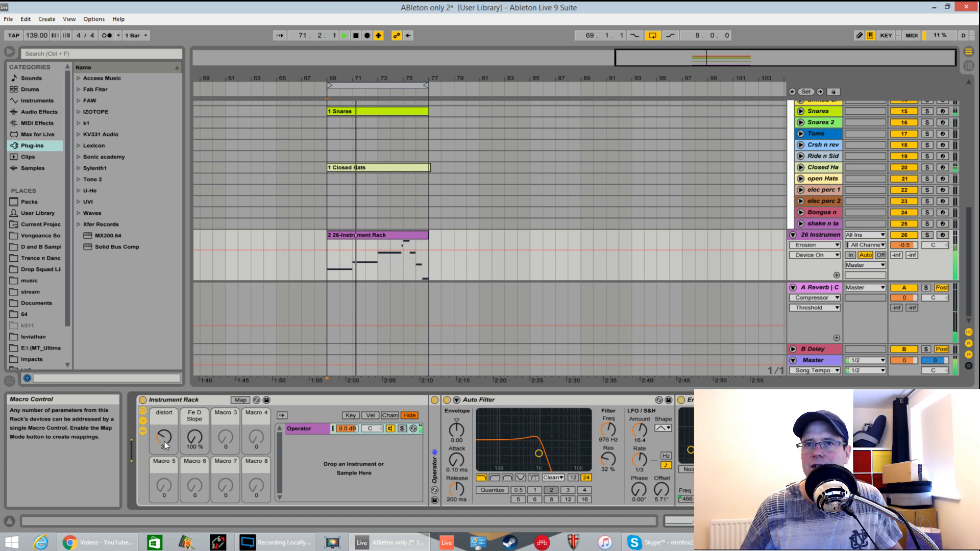
click(240, 400)
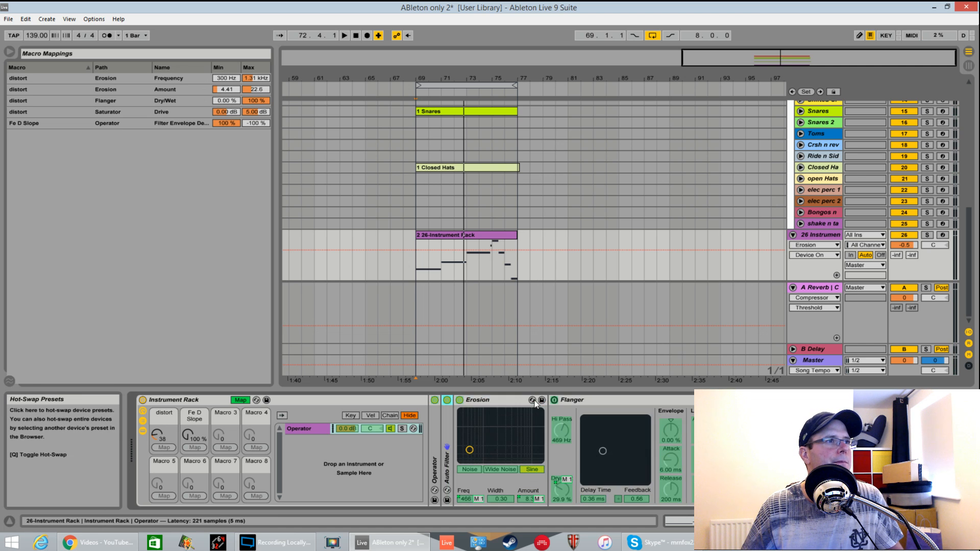
double_click(535, 399)
Try the distort macro at 127, play the loop and close the macro mappings.
drag(161, 436, 162, 388)
key(space)
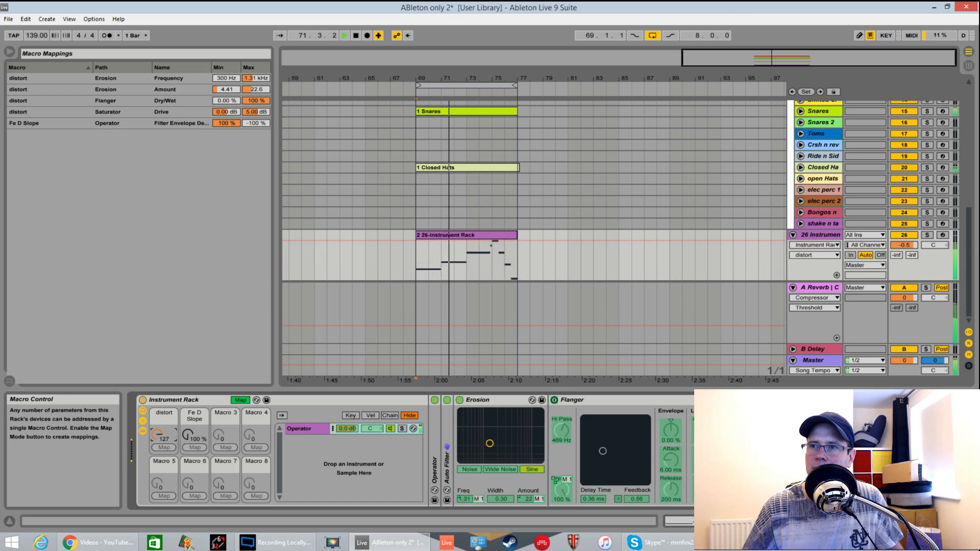
key(space)
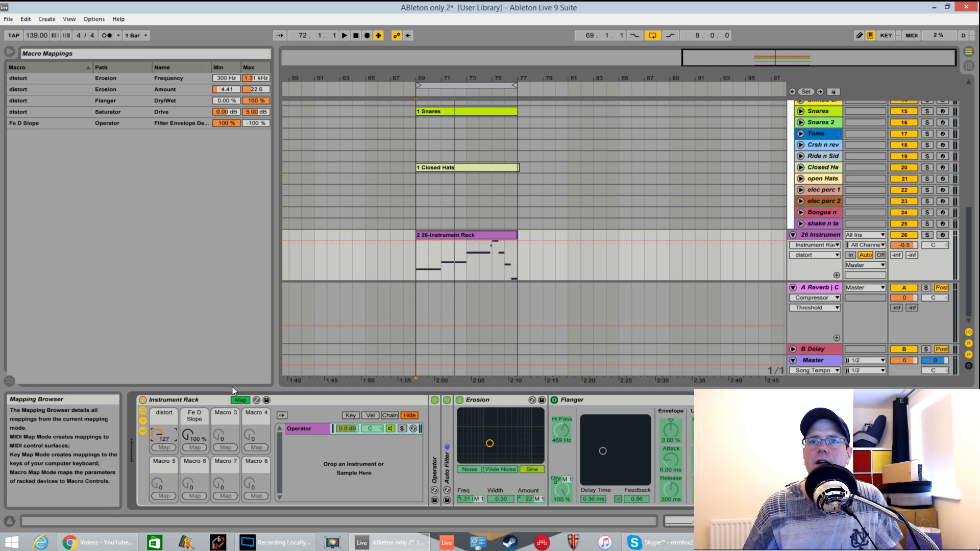
click(240, 400)
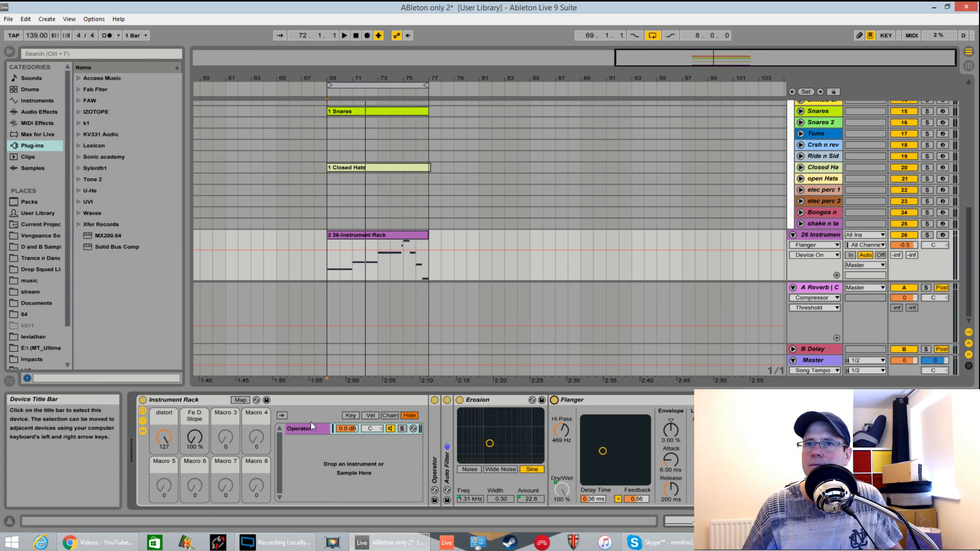
Set the distort macro to 0 and switch the Flanger on and Erosion off while playing the loop.
key(space)
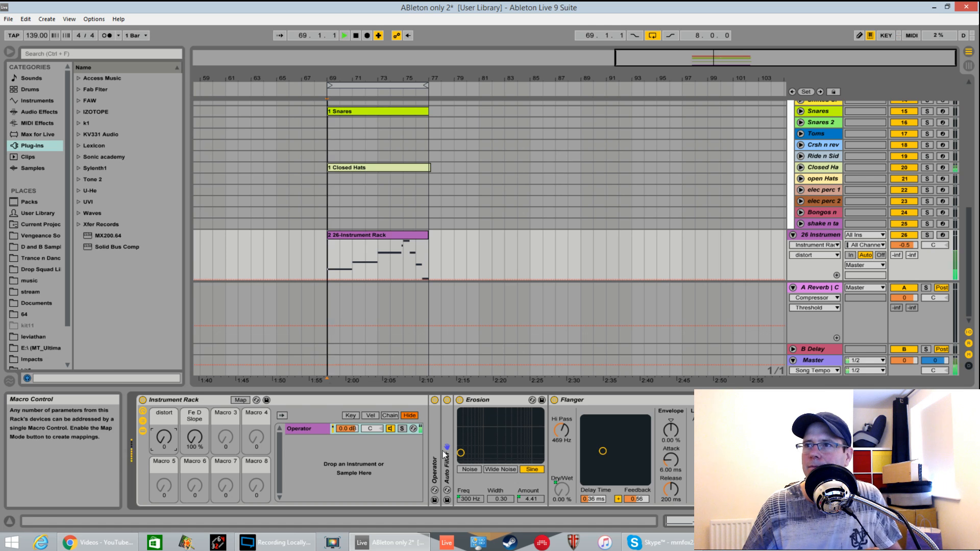
click(459, 400)
key(space)
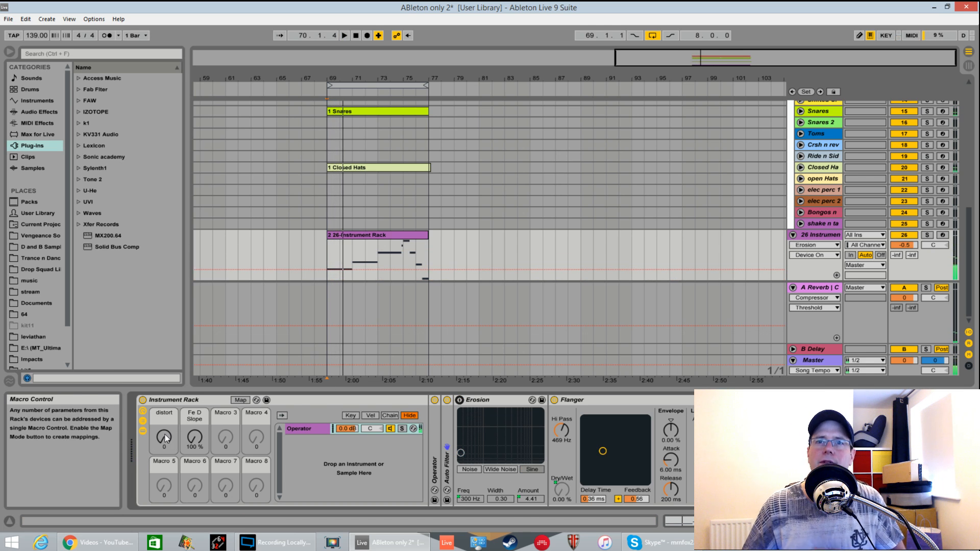
Try the distort macro at 127 and compare the sound with the Flanger off and on during playback.
mouse_move(165, 438)
mouse_down()
mouse_move(164, 382)
mouse_move(165, 439)
mouse_up()
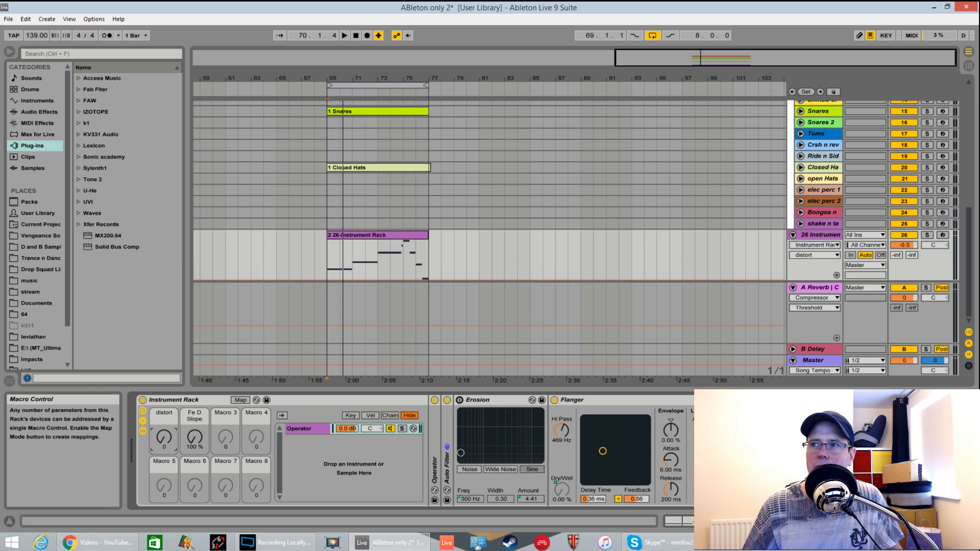
key(space)
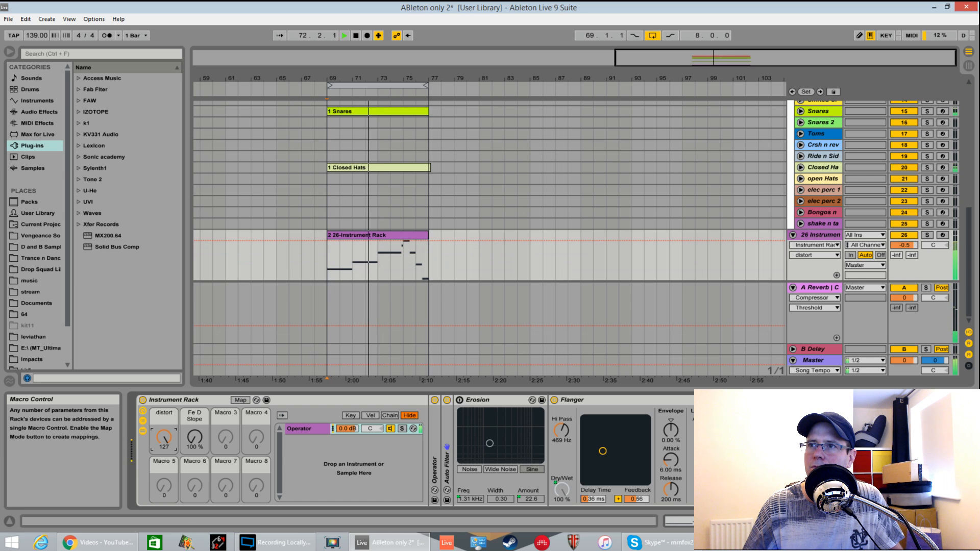
click(554, 400)
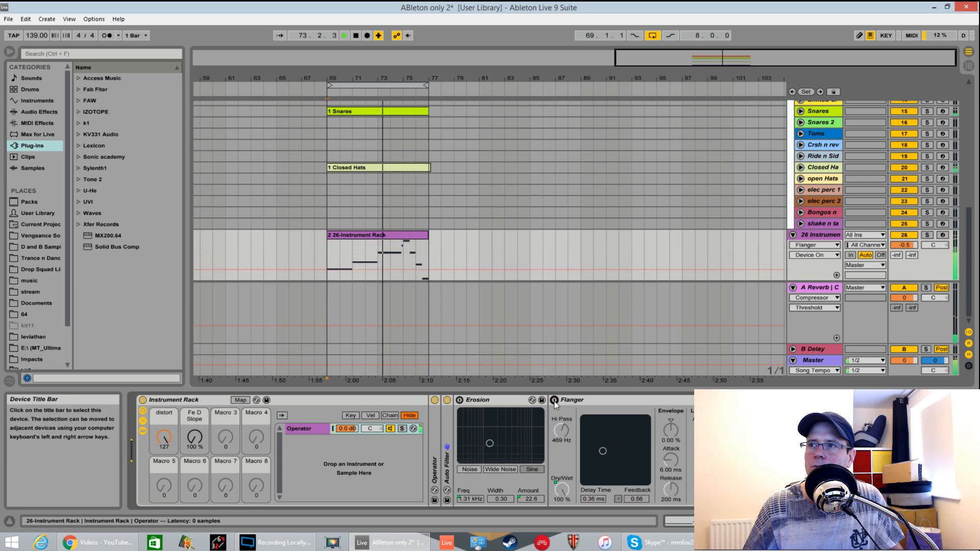
click(555, 401)
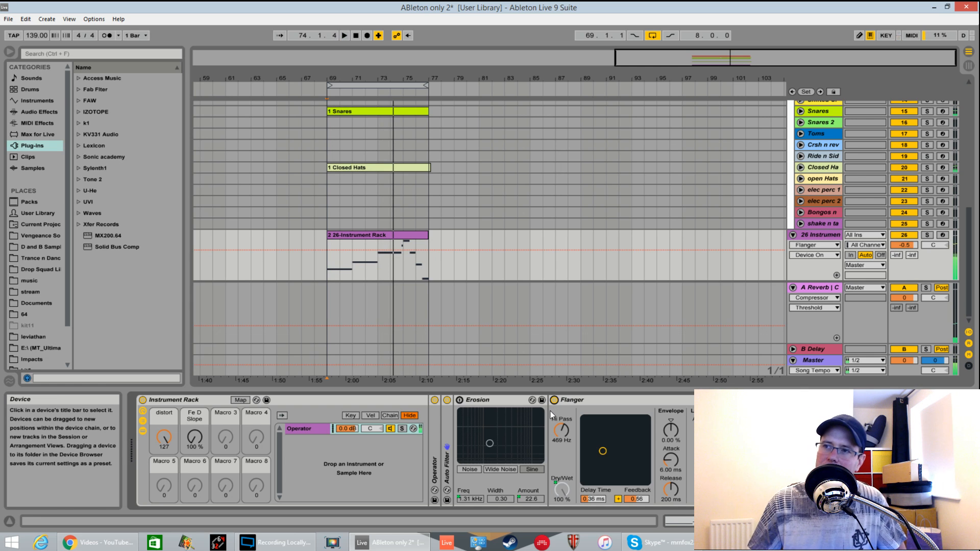
Switch the Erosion effect back on and play the loop.
click(460, 400)
key(space)
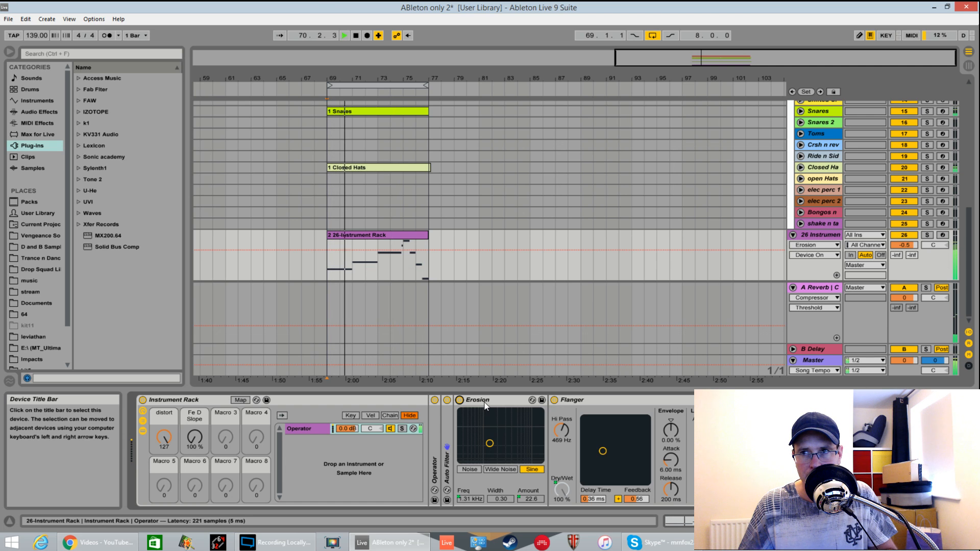
key(space)
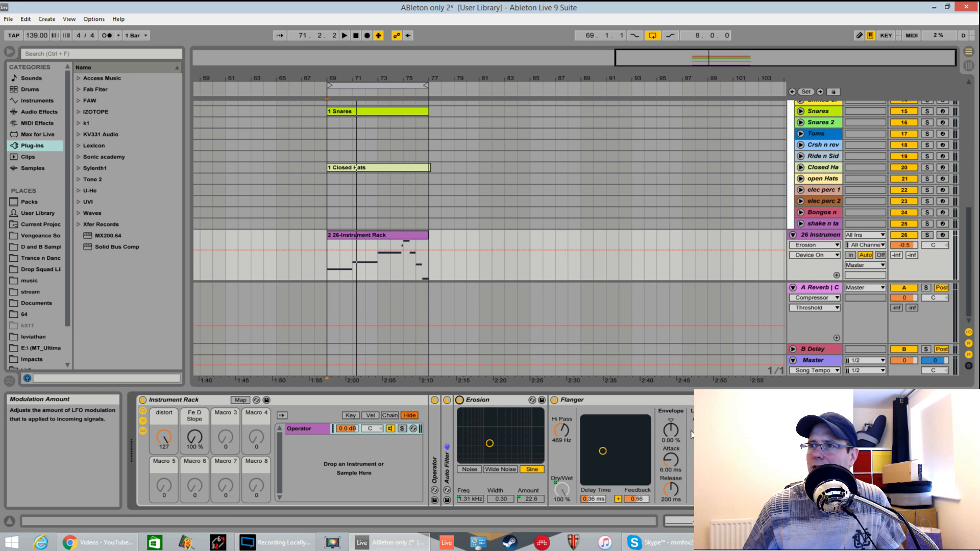
Bring the OTT device into view and show the Multiband Dynamics presets among the audio effects in the browser.
click(868, 521)
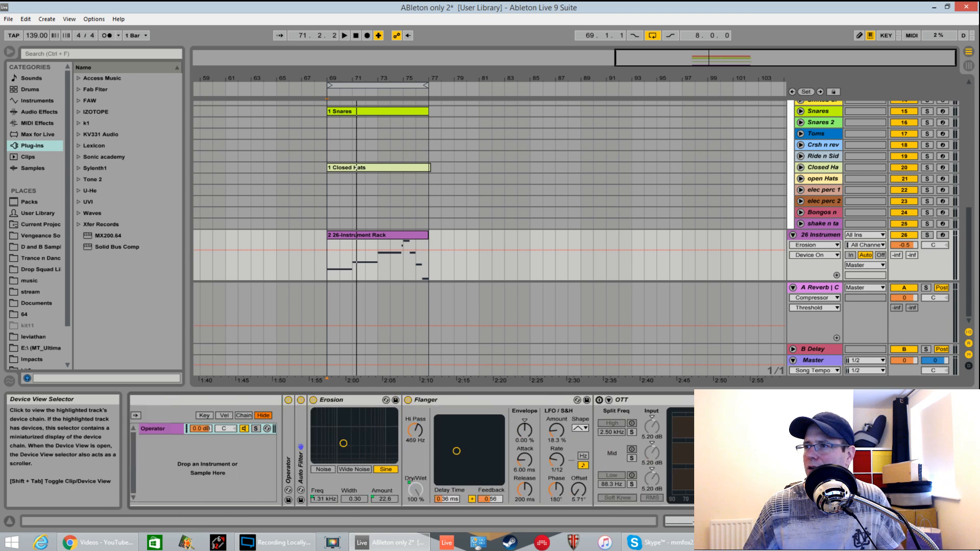
drag(869, 522, 874, 521)
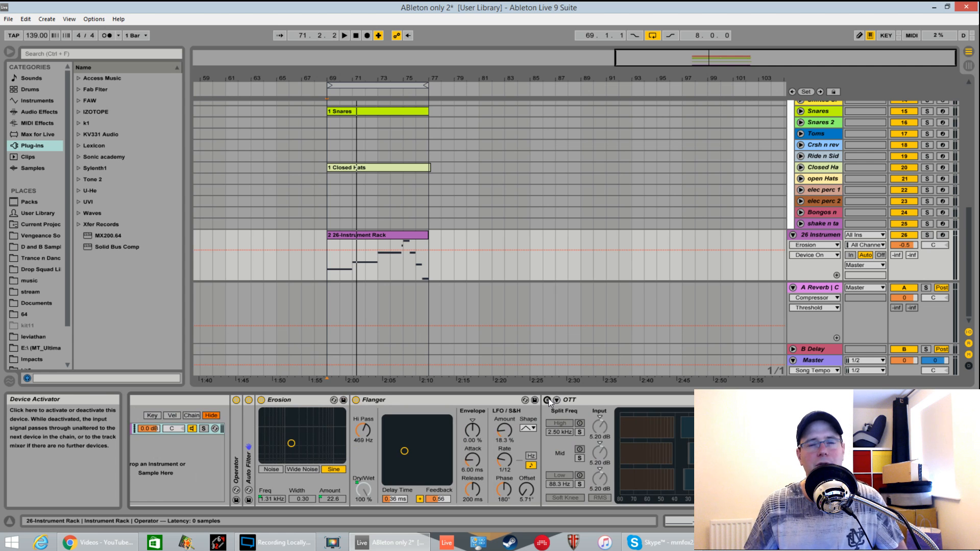
click(43, 112)
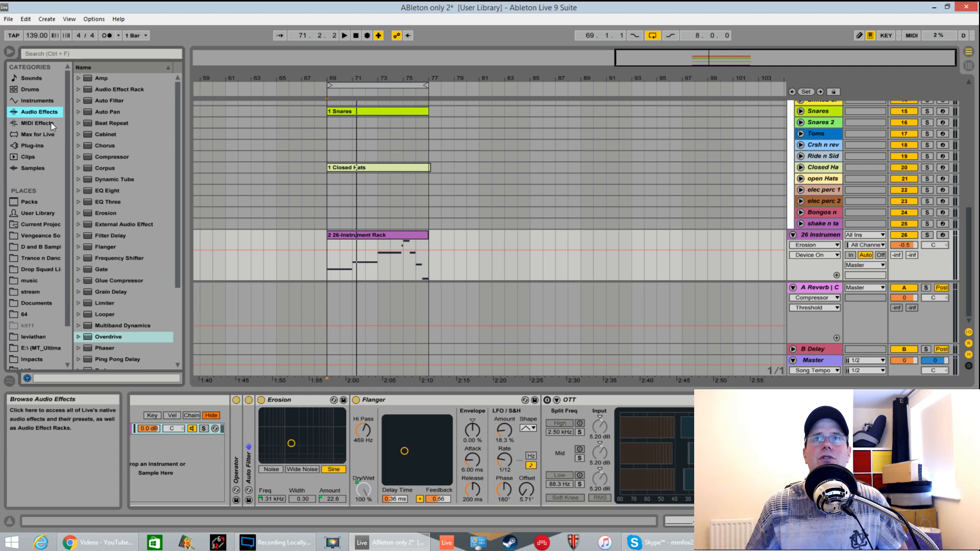
click(77, 326)
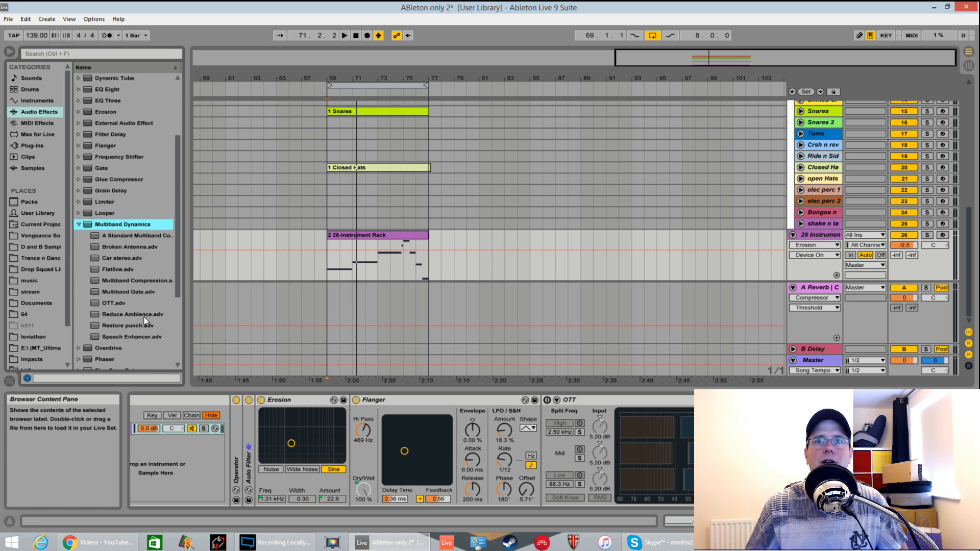
Switch on the OTT multiband compressor and play the loop.
click(547, 399)
key(space)
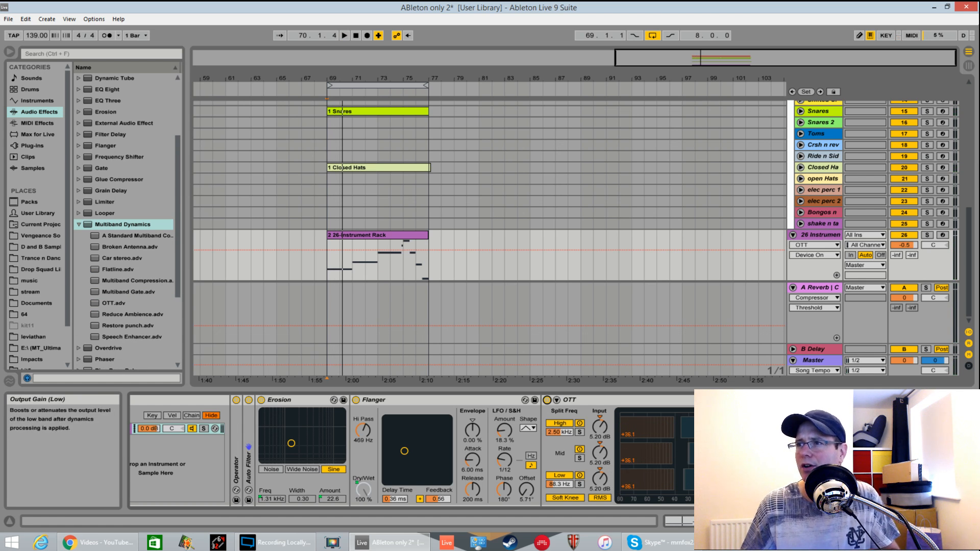
key(space)
key(space)
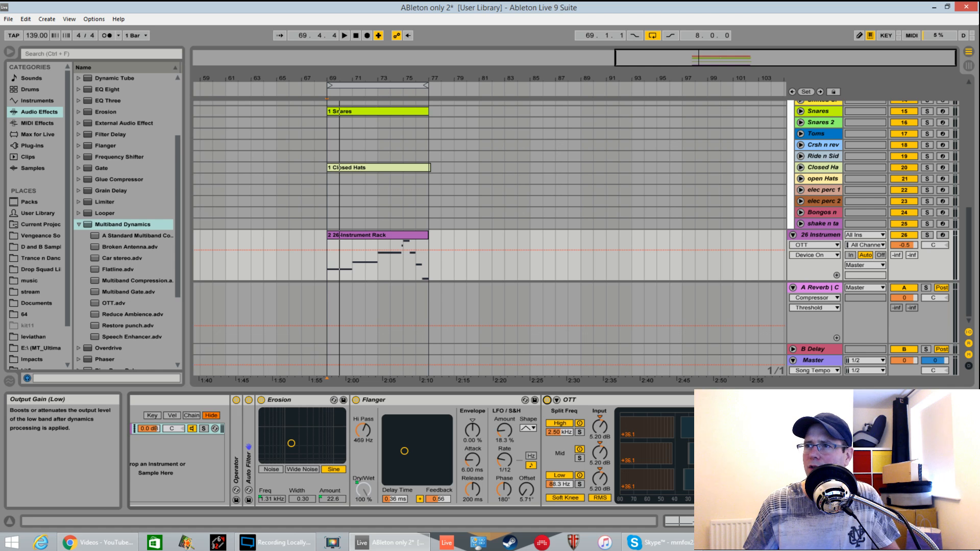
key(space)
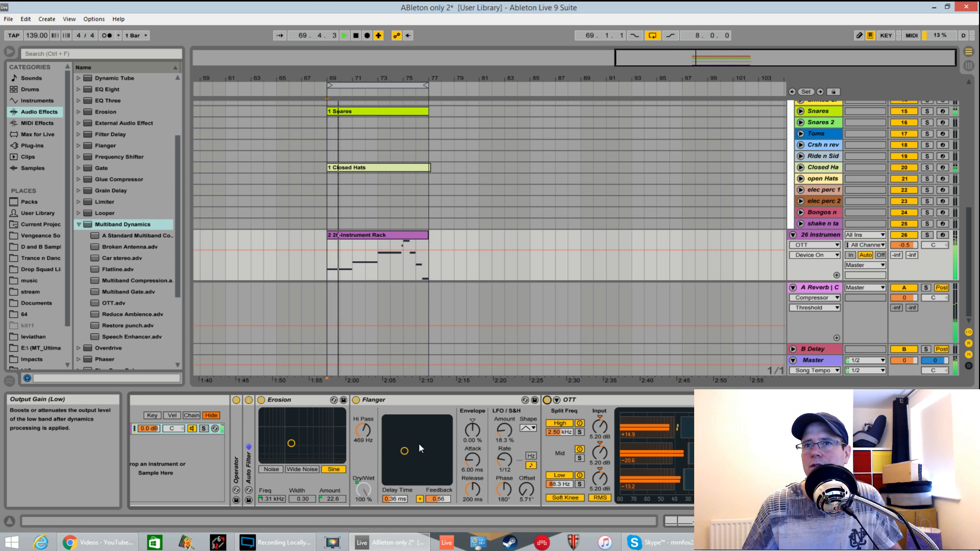
Lower the distort macro to 9 during playback and switch on the EQ Eight.
click(672, 521)
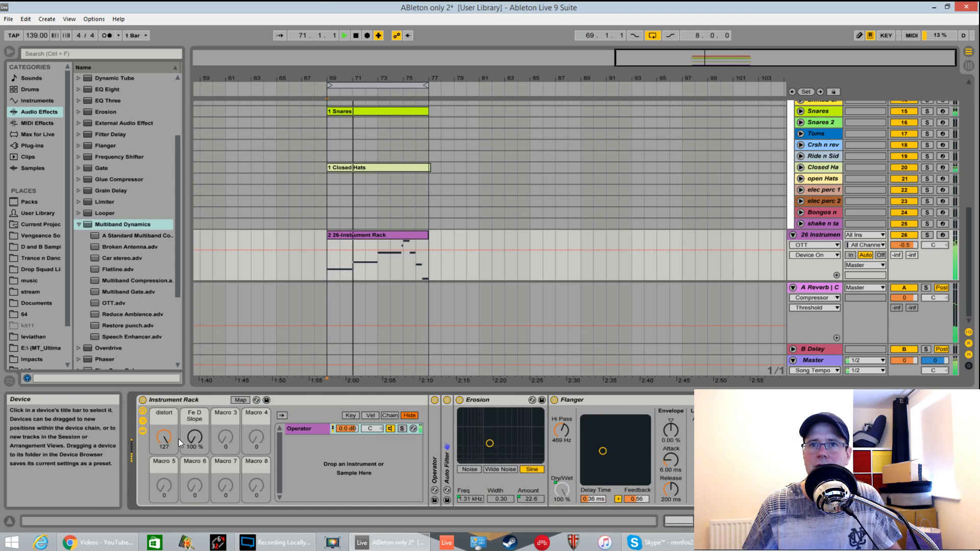
drag(164, 438, 164, 499)
click(715, 521)
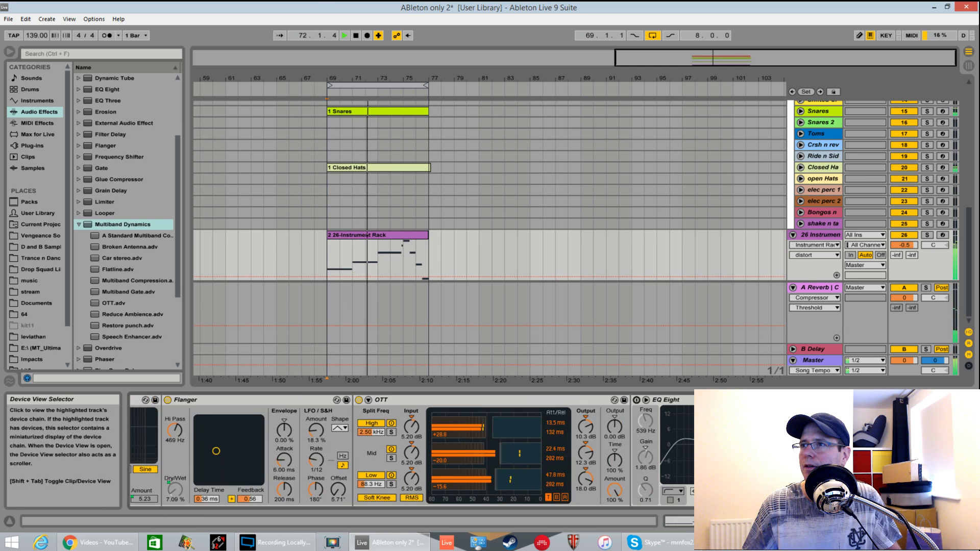
click(672, 448)
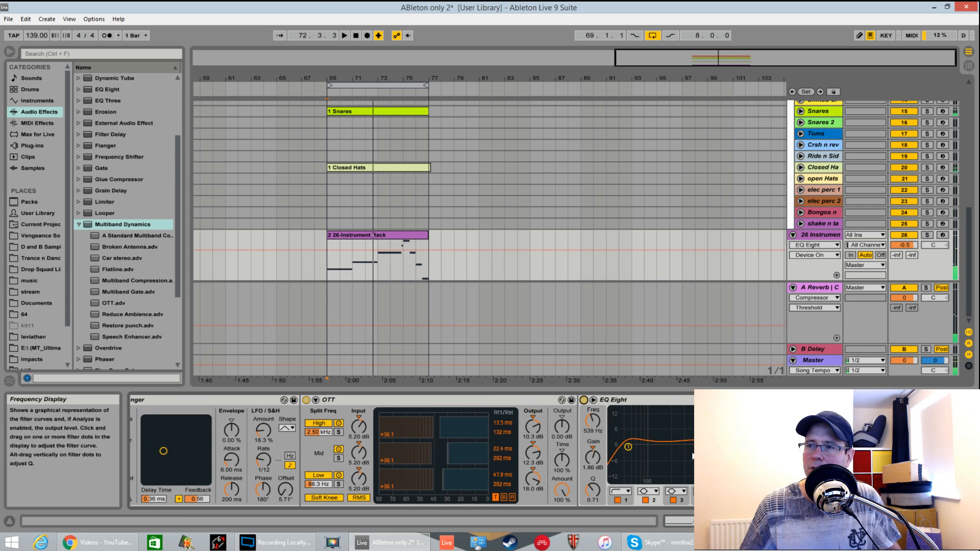
key(space)
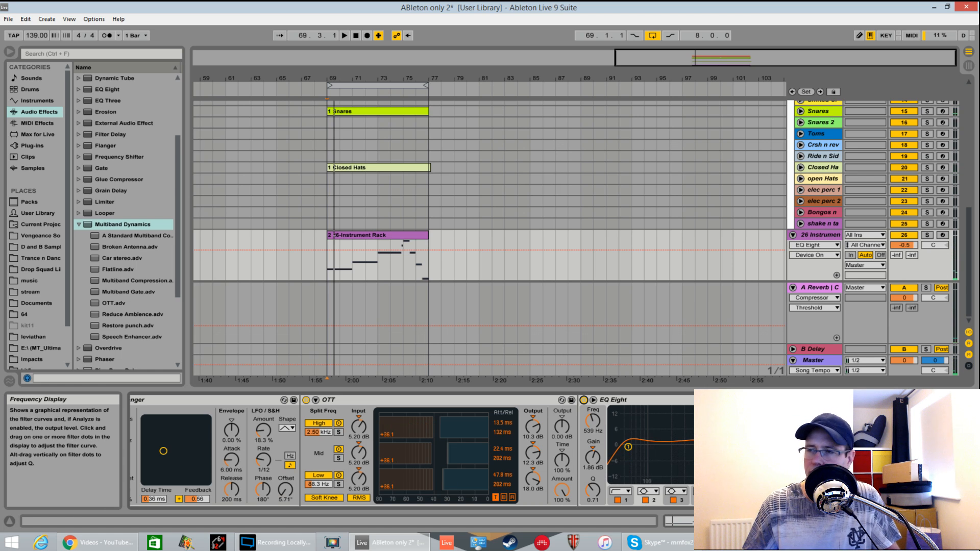
Collapse the Auto Filter, Erosion, Flanger, OTT and EQ Eight devices in the track's device chain.
click(702, 522)
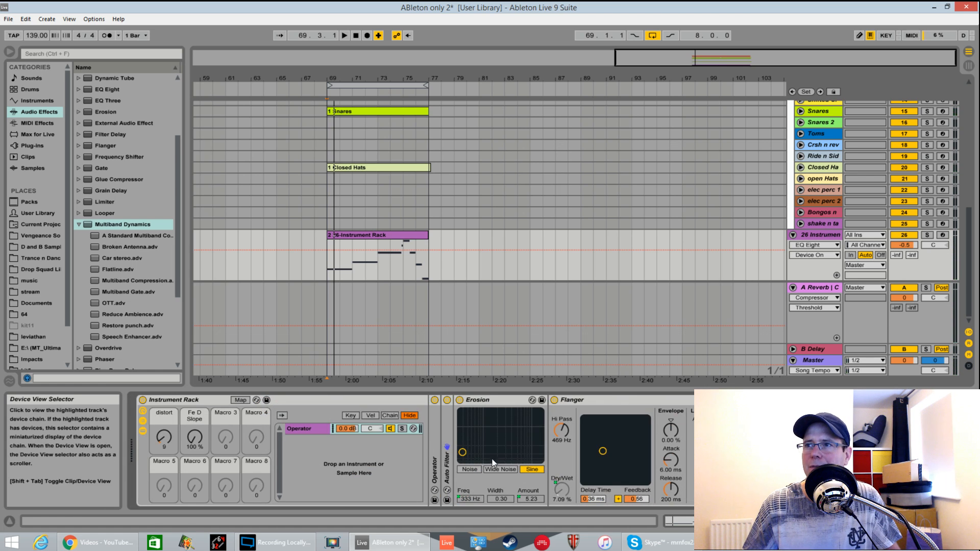
double_click(446, 426)
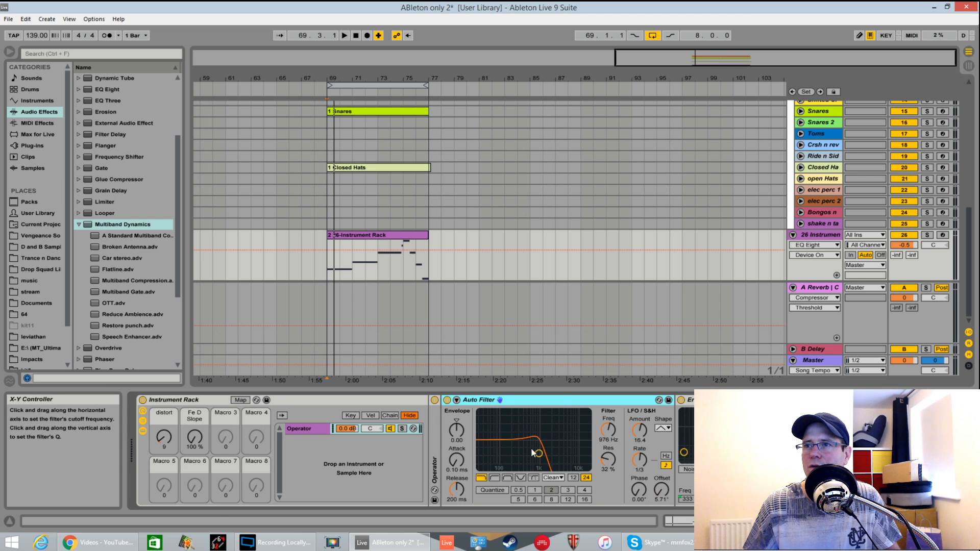
double_click(529, 405)
double_click(491, 405)
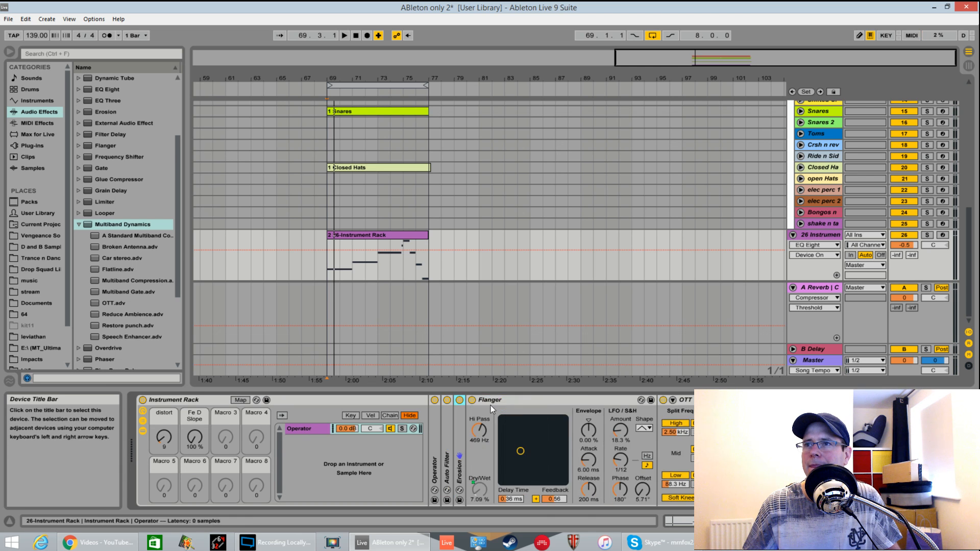
double_click(533, 401)
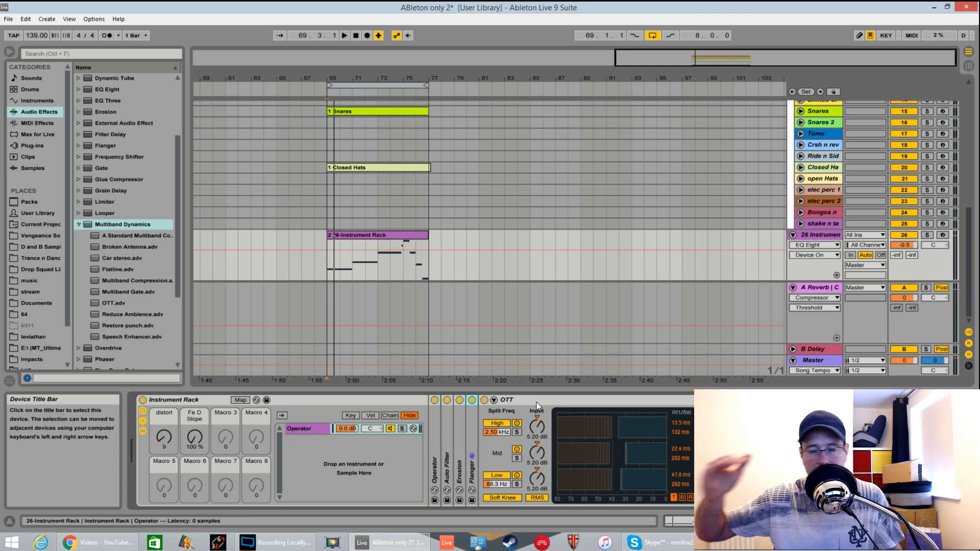
drag(863, 521, 903, 521)
double_click(308, 397)
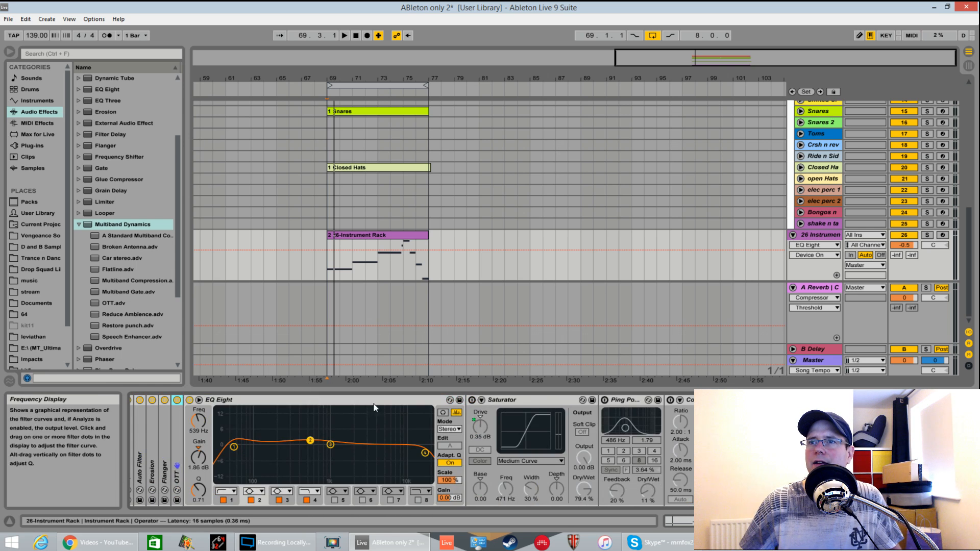
double_click(246, 400)
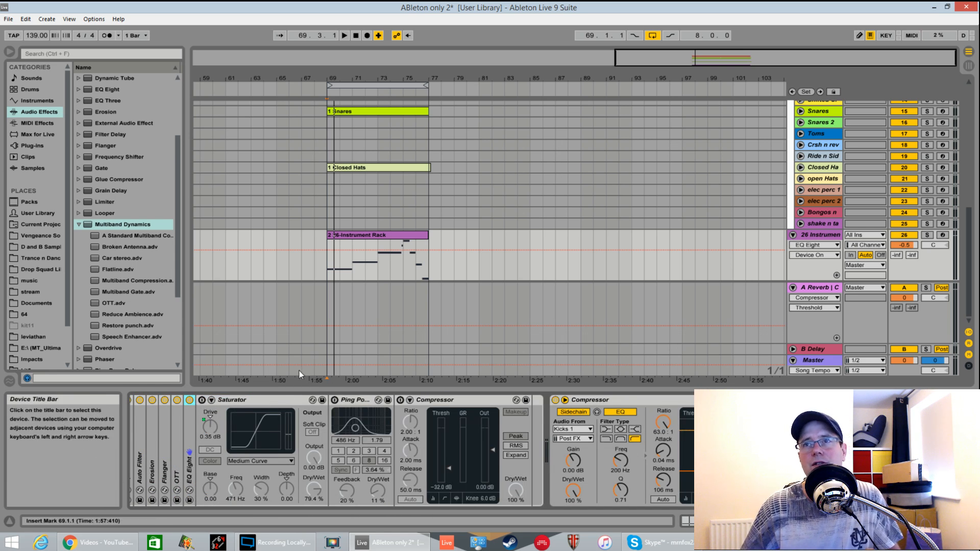
Switch on the Saturator while playing the loop.
key(space)
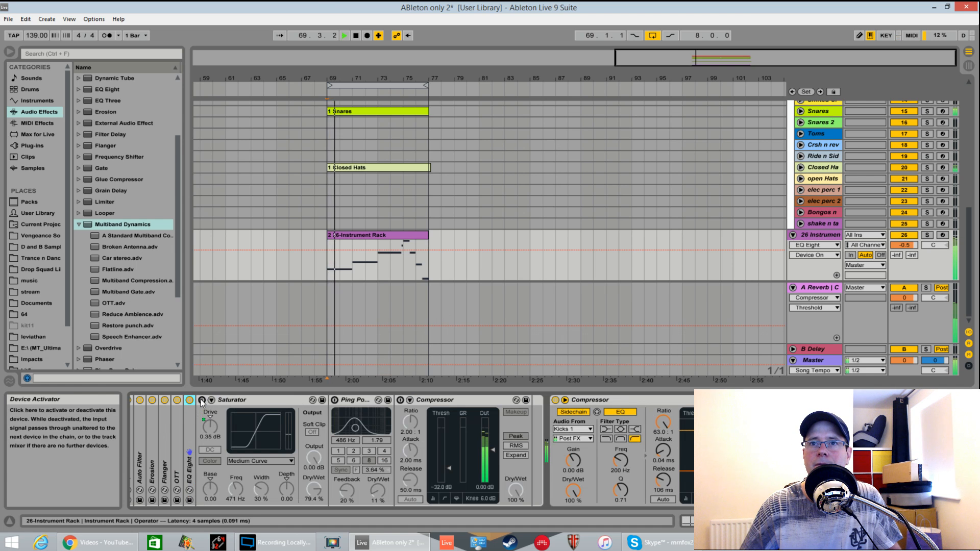
click(202, 400)
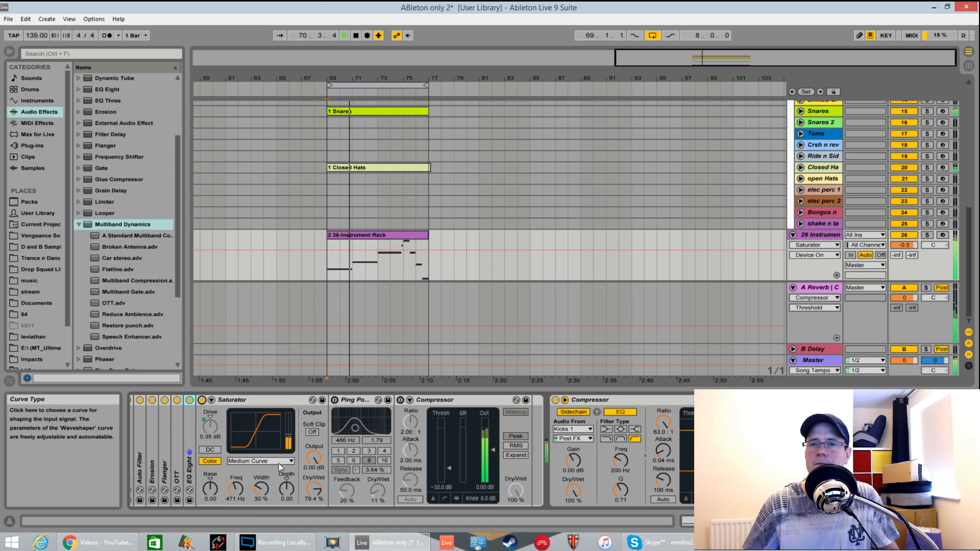
key(space)
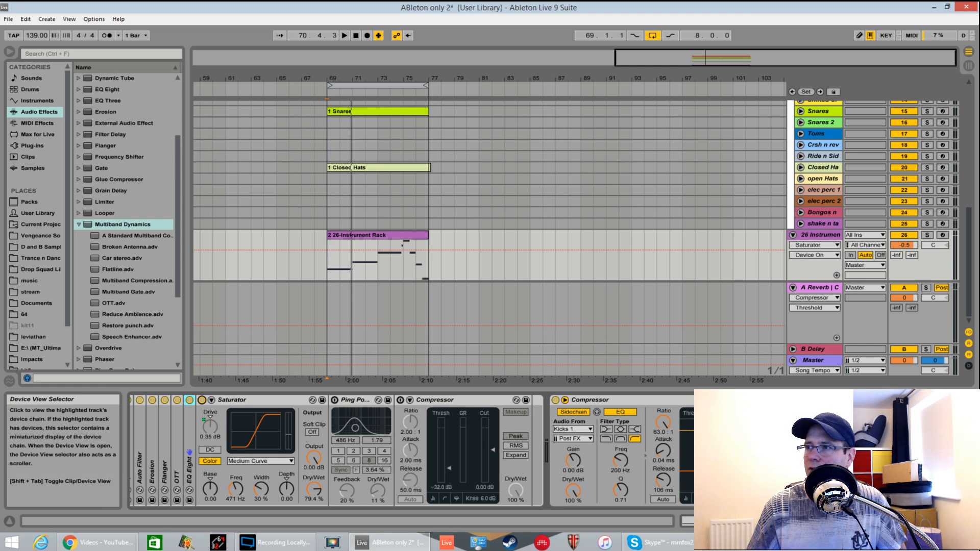
Open the Instrument Rack's macro mappings and play the loop with the distort macro at 127.
drag(889, 521, 848, 522)
click(241, 400)
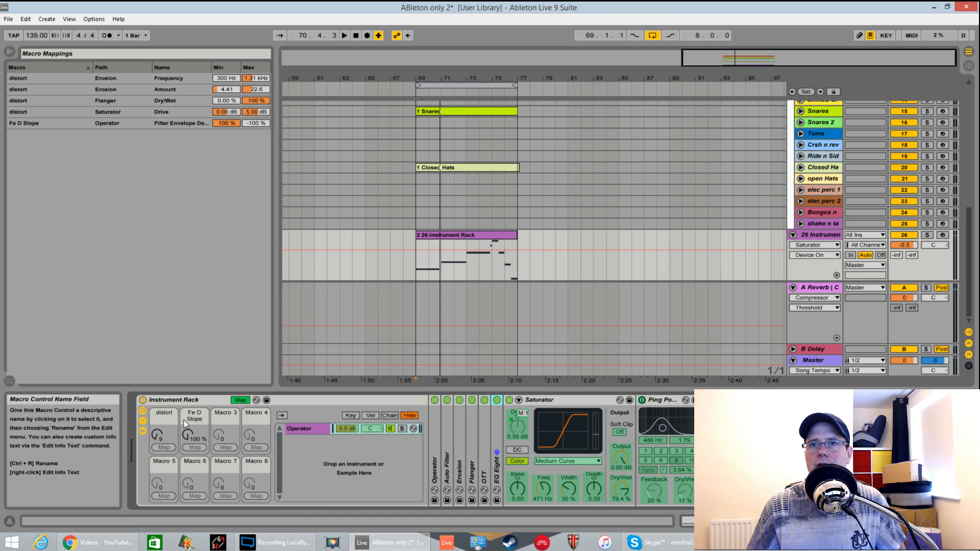
click(161, 436)
drag(161, 436, 161, 393)
key(space)
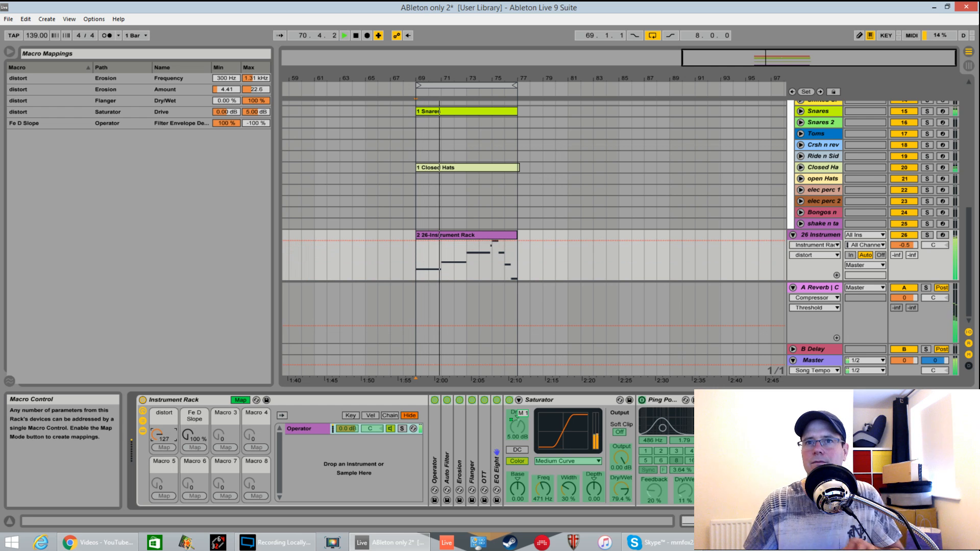
key(space)
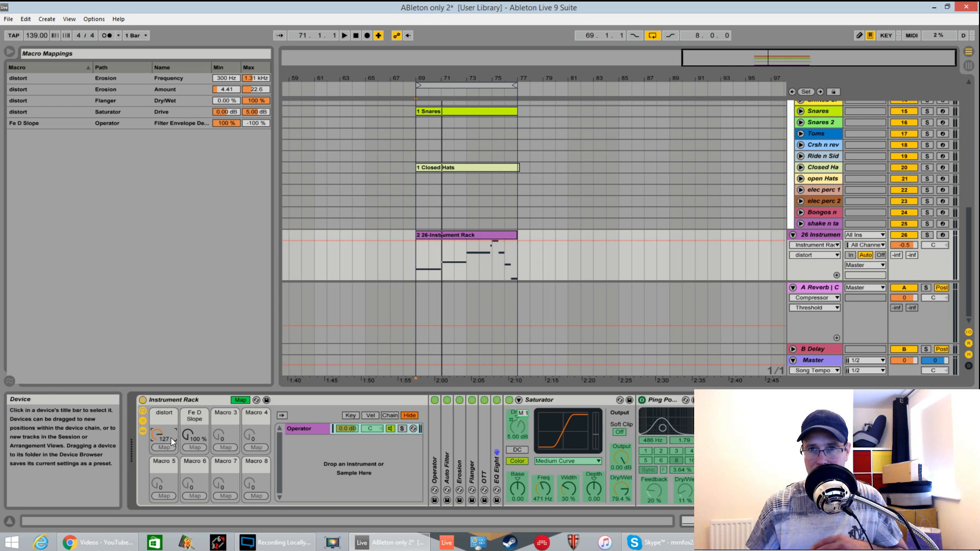
Sweep the distort macro between 0 and 127 during playback and leave it at 0.
drag(157, 435, 157, 501)
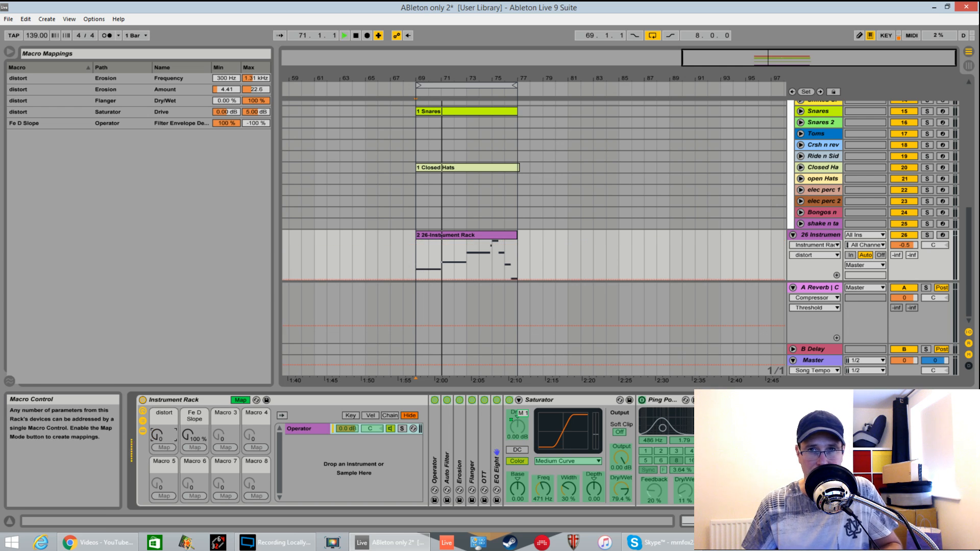
key(space)
drag(157, 435, 157, 370)
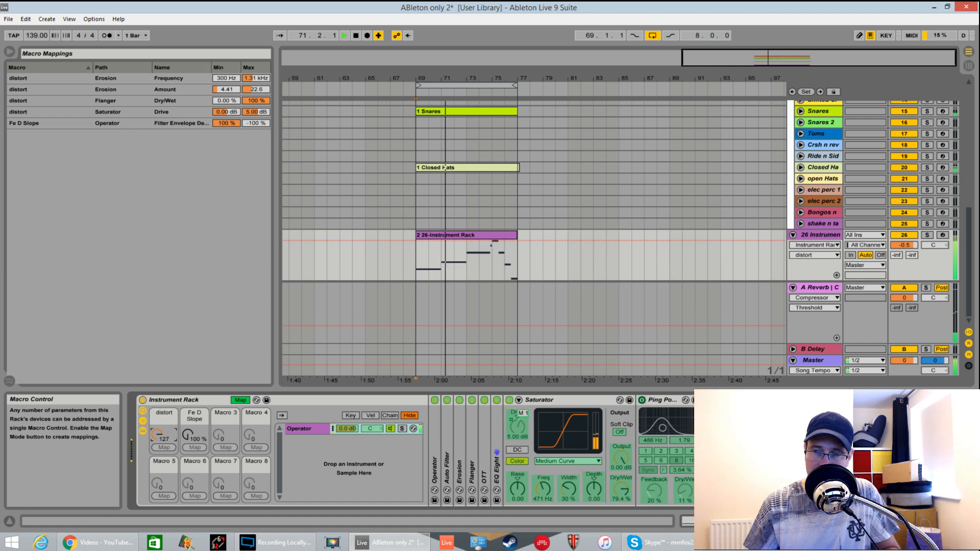
key(space)
drag(156, 437, 156, 502)
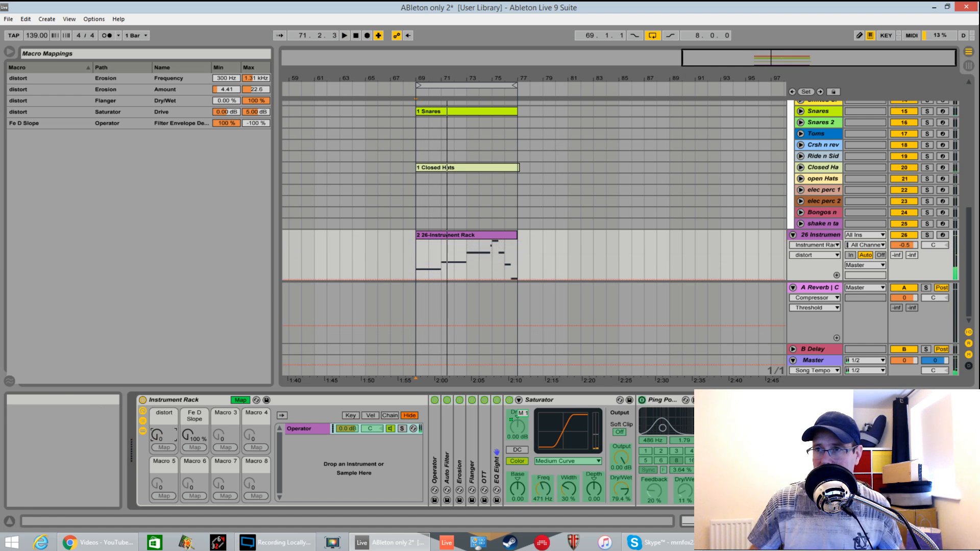
With the Saturator collapsed and the macro mappings closed, switch on the Ping Pong Delay and play the loop.
double_click(555, 408)
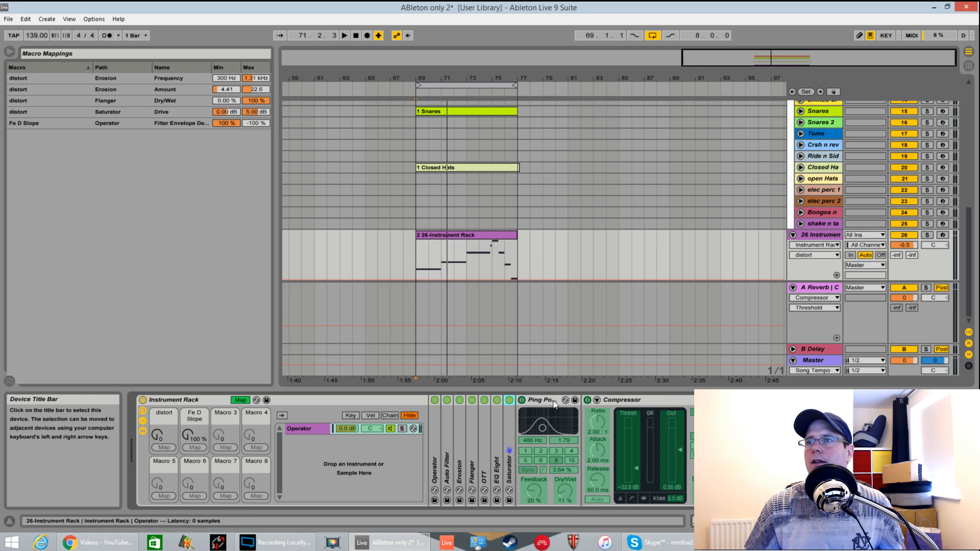
click(242, 401)
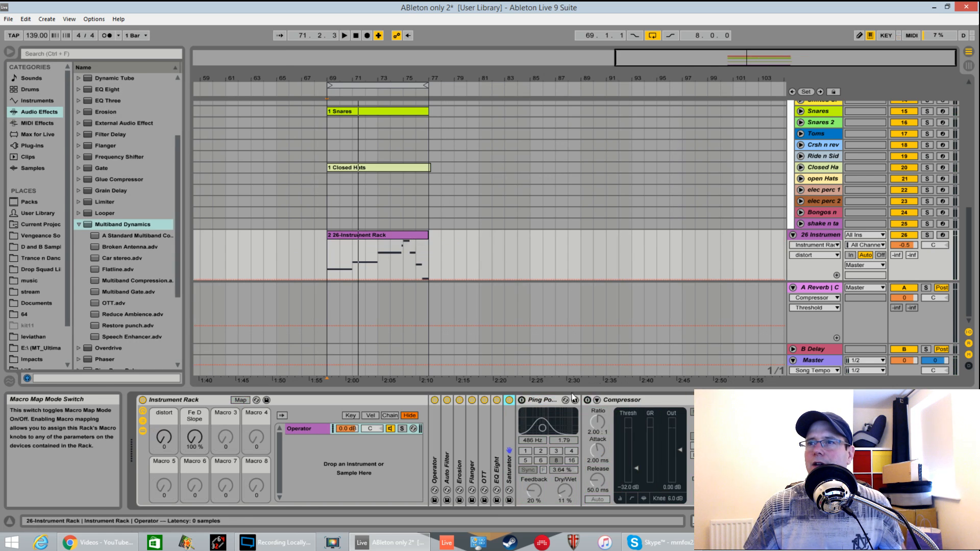
click(522, 400)
key(space)
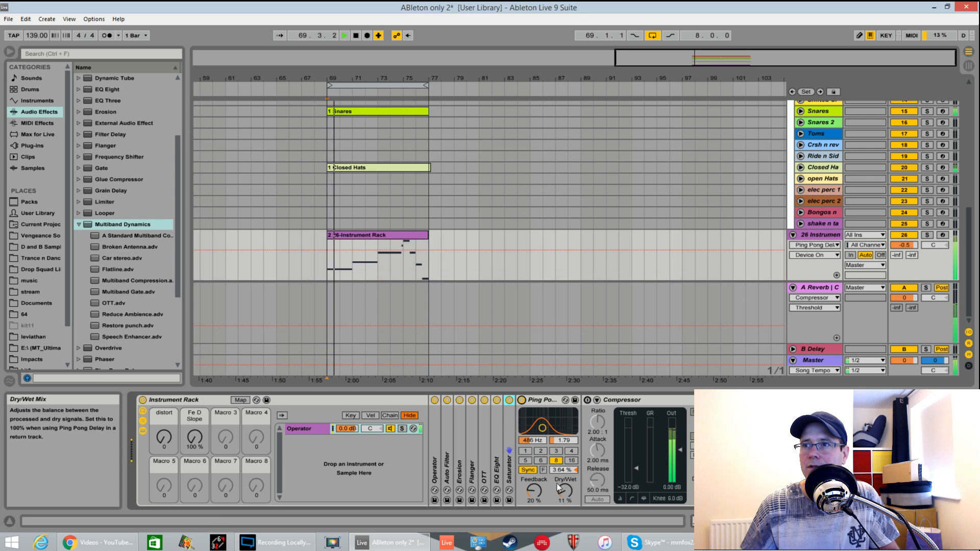
Compare the loop with the Ping Pong Delay bypassed and active, then collapse it and switch on the 2.00:1 Compressor during playback.
click(522, 401)
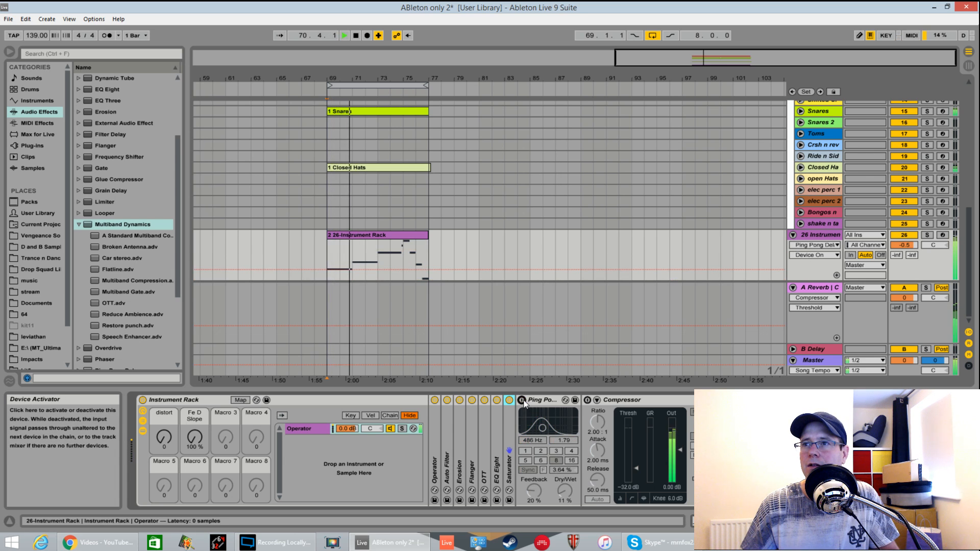
click(521, 400)
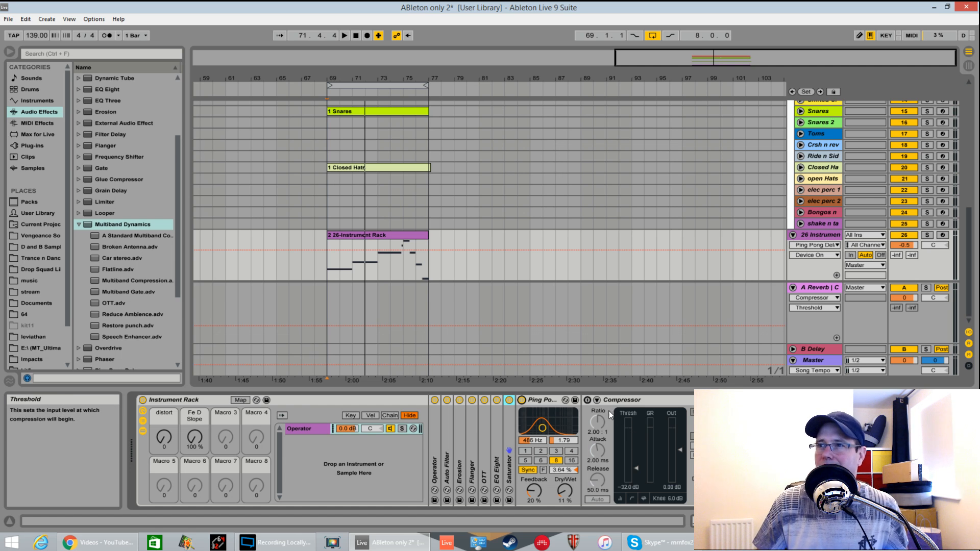
click(587, 400)
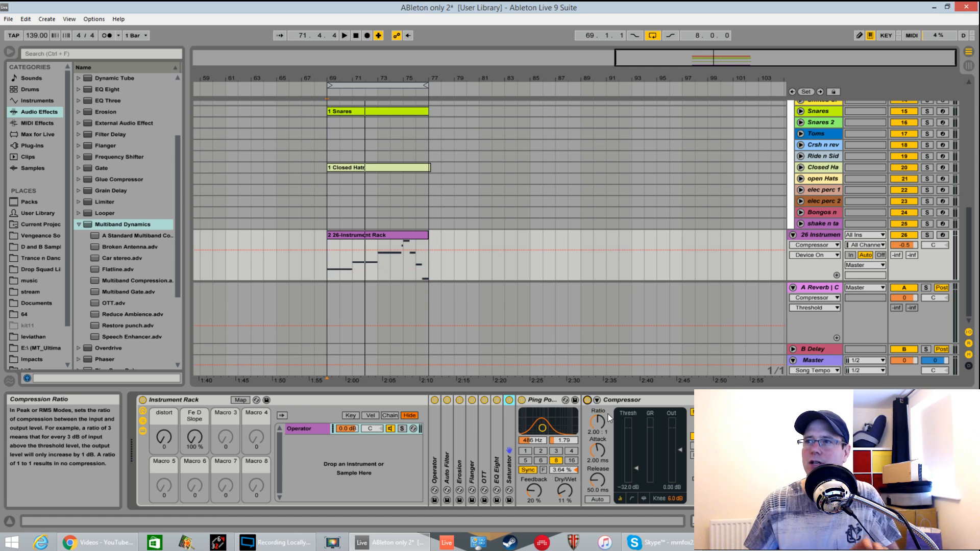
double_click(554, 406)
key(space)
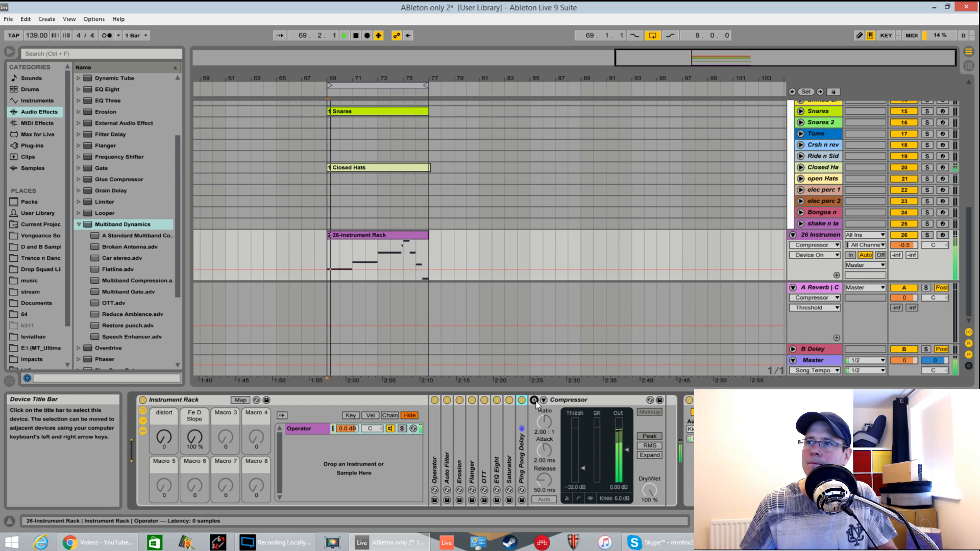
click(534, 400)
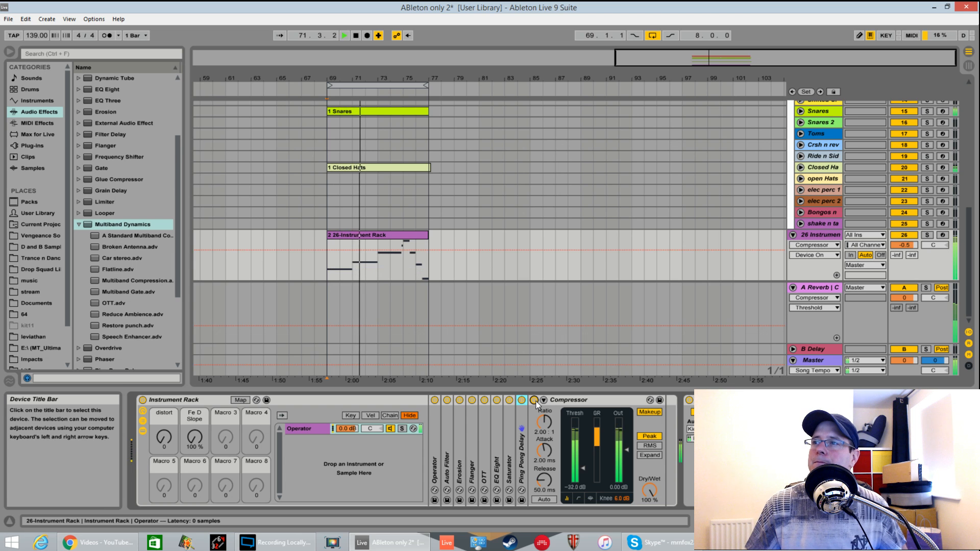
Collapse the rack's Compressor, and bypass and re-enable the Kicks 1 sidechain Compressor while the loop plays.
double_click(587, 401)
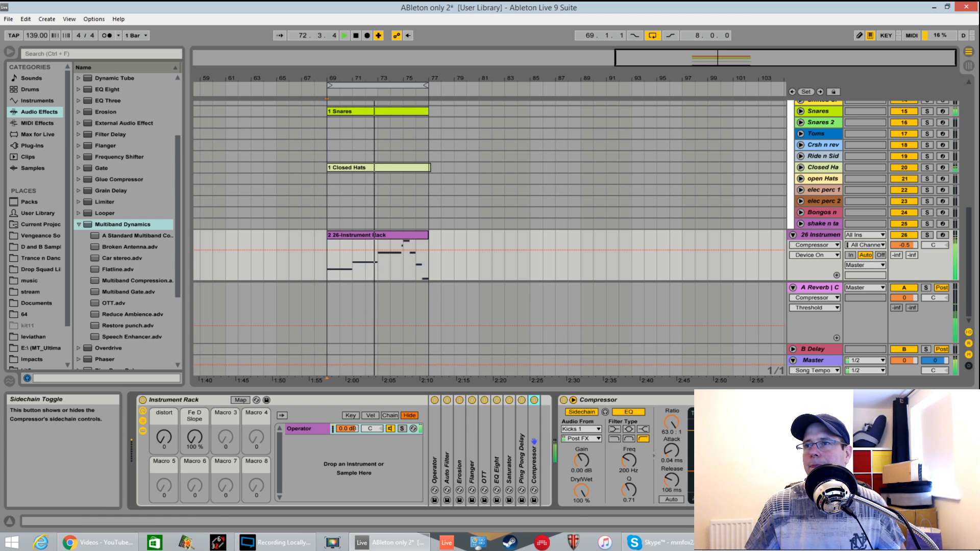
click(563, 400)
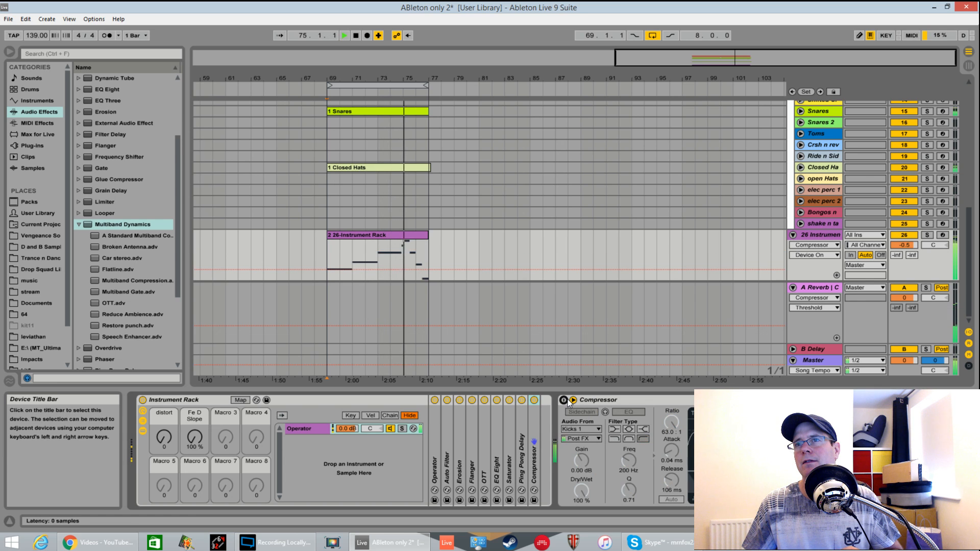
click(563, 400)
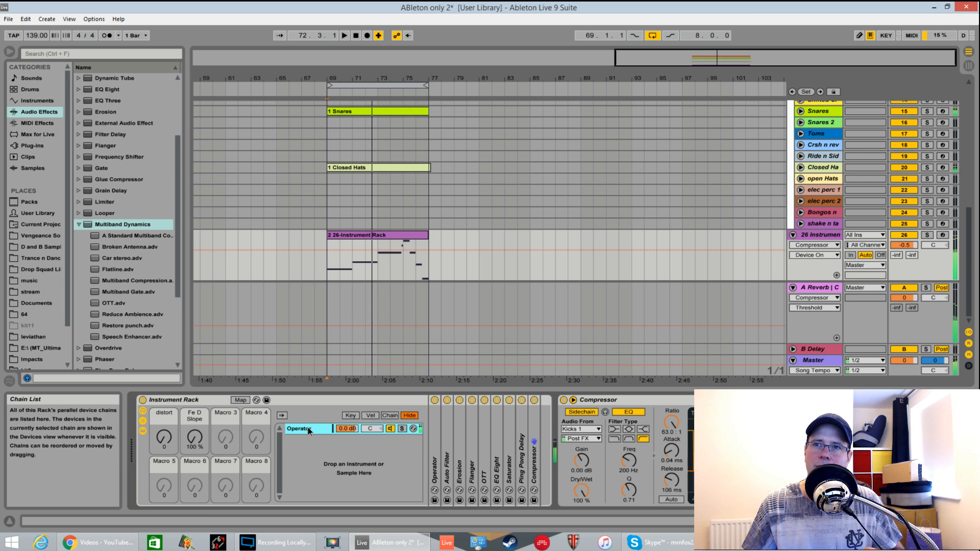
Duplicate the Operator chain in the Instrument Rack.
key(ctrl+d)
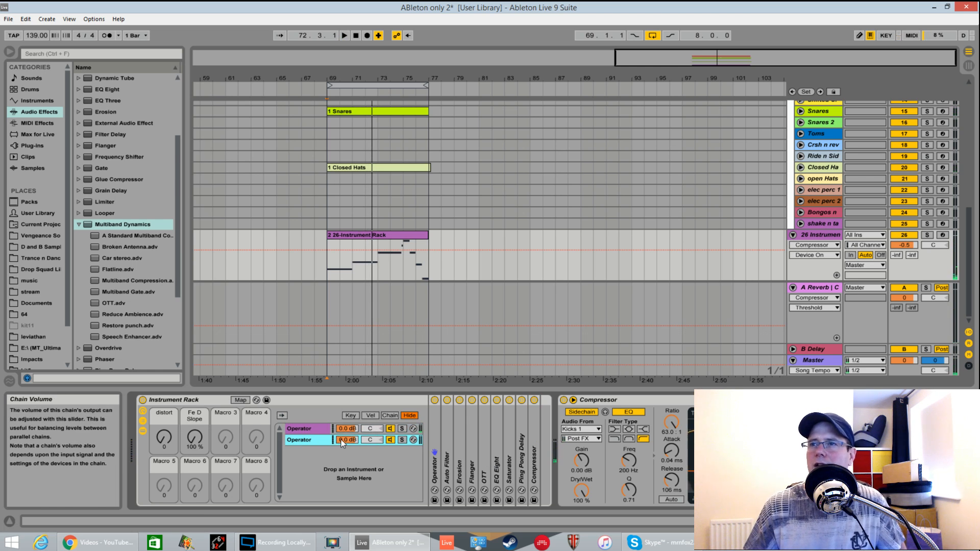
Select every device from Operator to Compressor in the first Operator chain and try to move them onto the chain list.
click(323, 430)
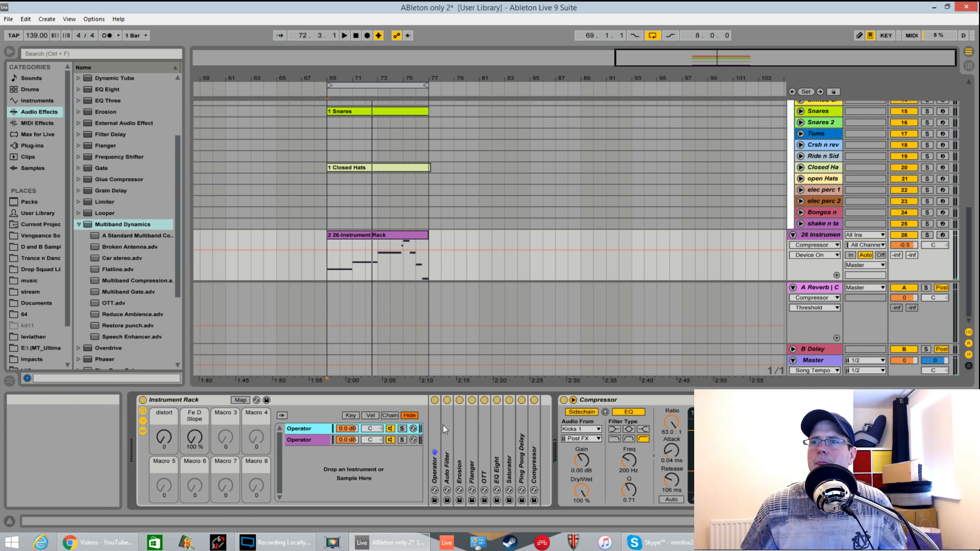
click(436, 435)
key(shift+Right)
key(shift+Right)
key(shift+Right)
key(shift+Right)
key(shift+Right)
key(shift+Right)
key(shift+Right)
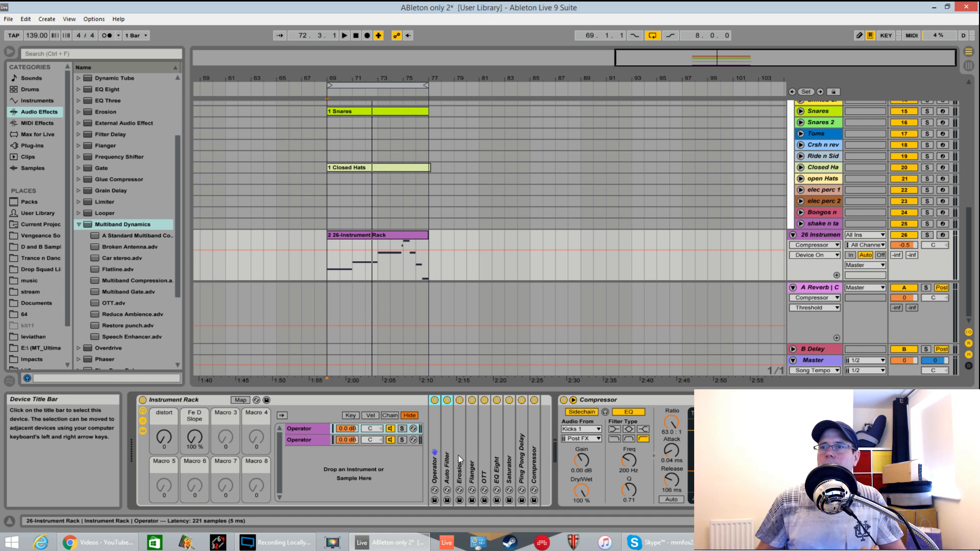
key(shift+Right)
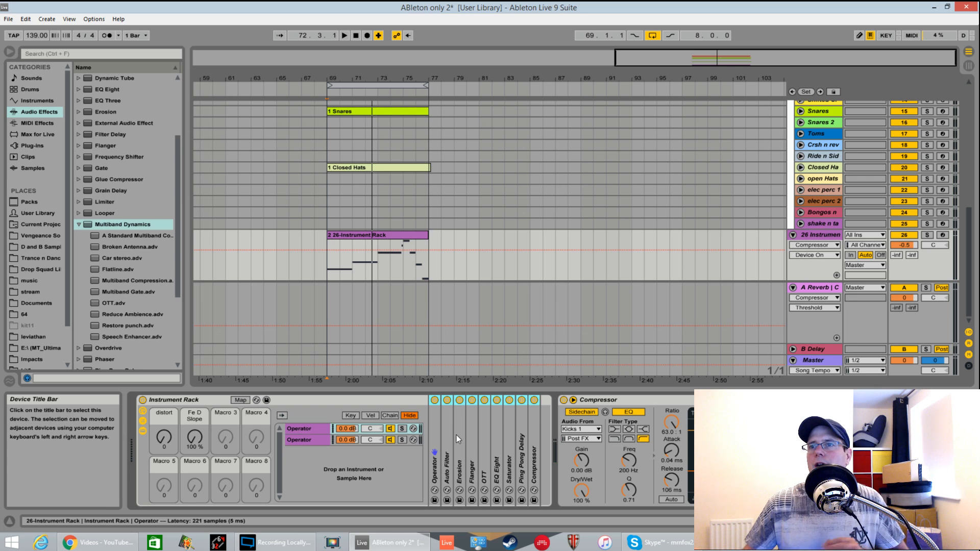
drag(434, 430, 384, 431)
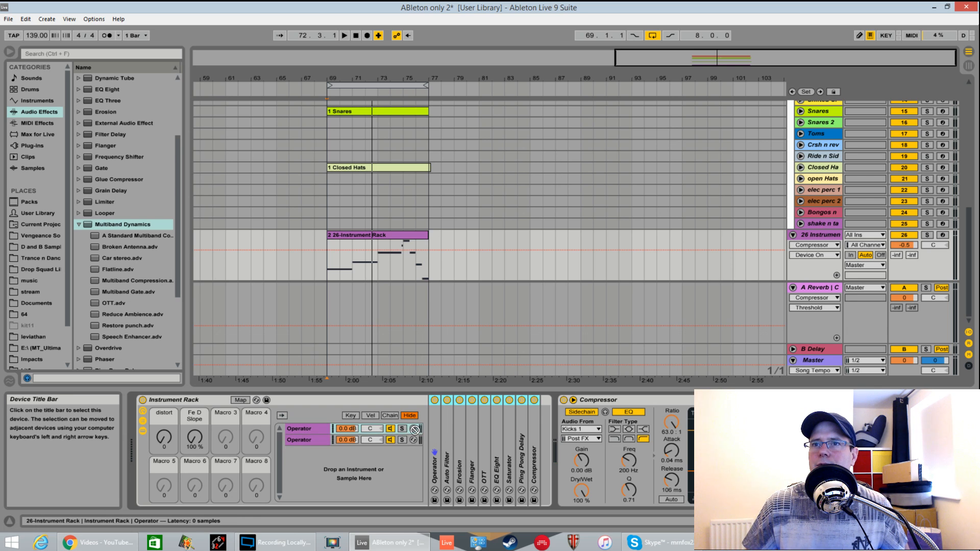
drag(438, 435, 321, 432)
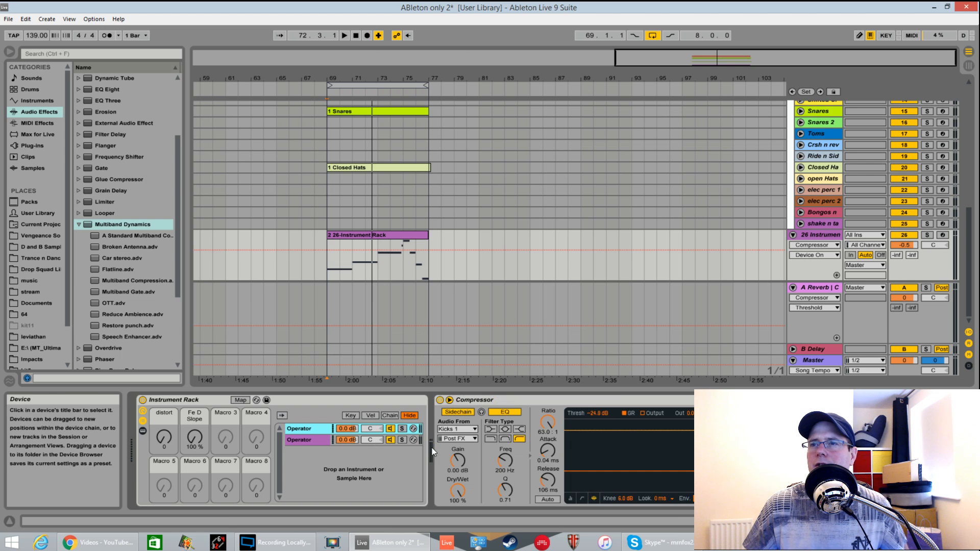
Delete all devices from the duplicated Operator chain, undoing the excess deletion of the Instrument Rack.
click(318, 440)
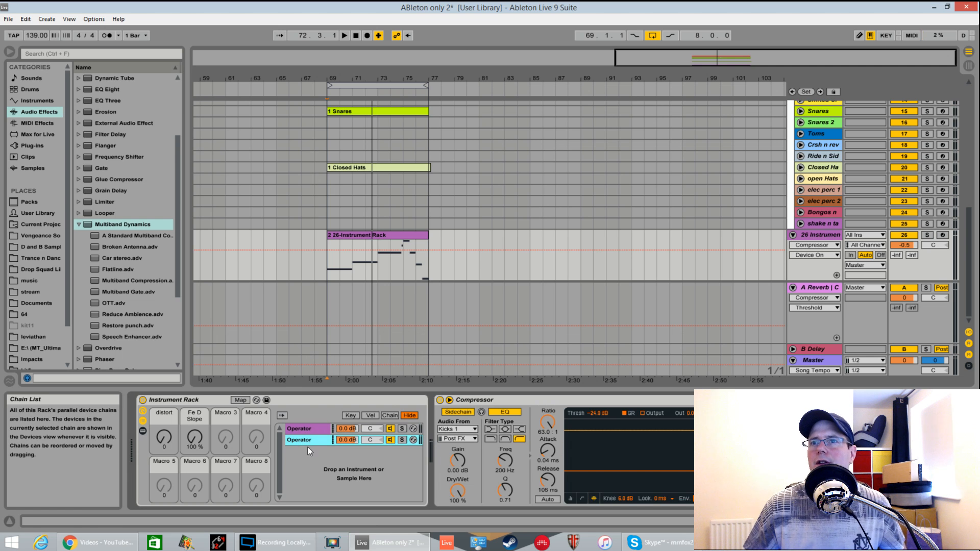
click(311, 443)
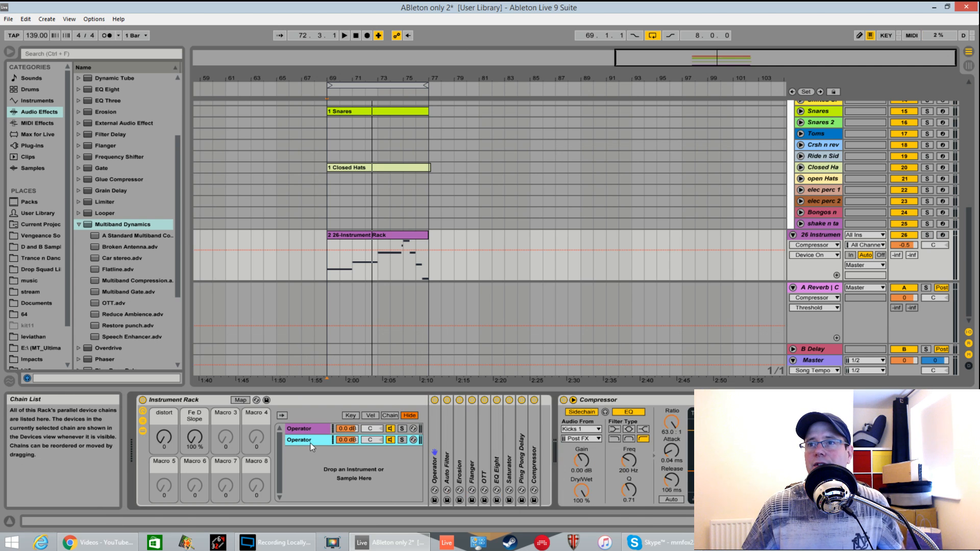
click(437, 430)
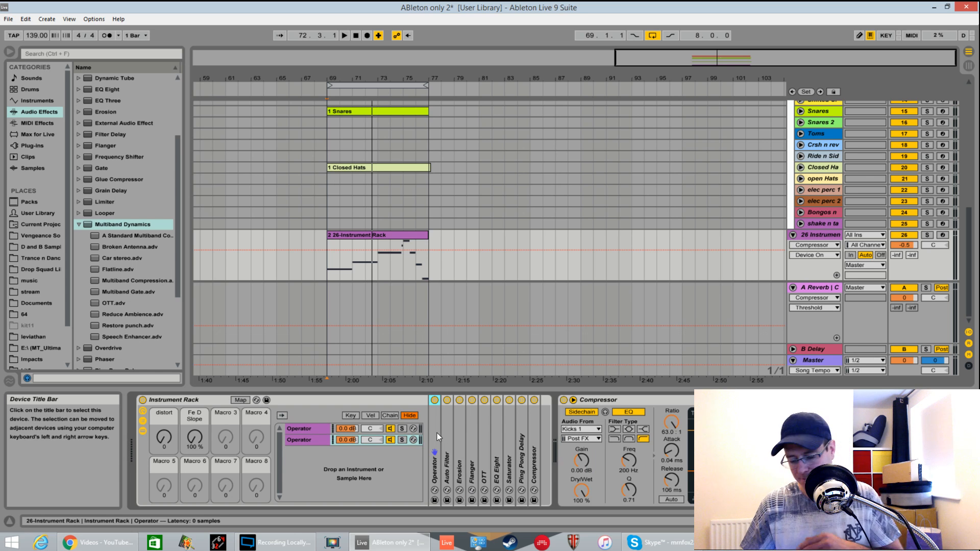
key(Delete)
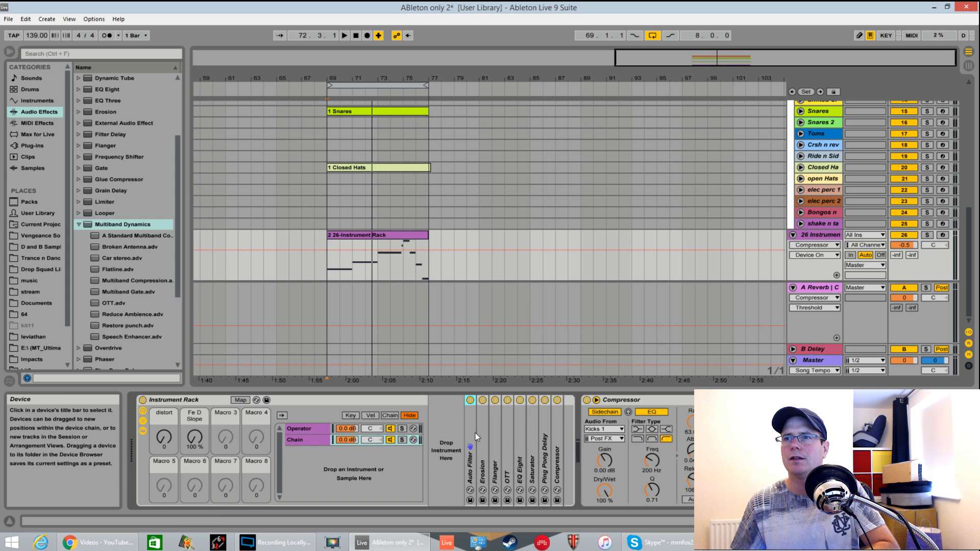
key(Delete)
key(Delete)
key(Delete)
key(Delete)
key(Delete)
key(Delete)
key(Delete)
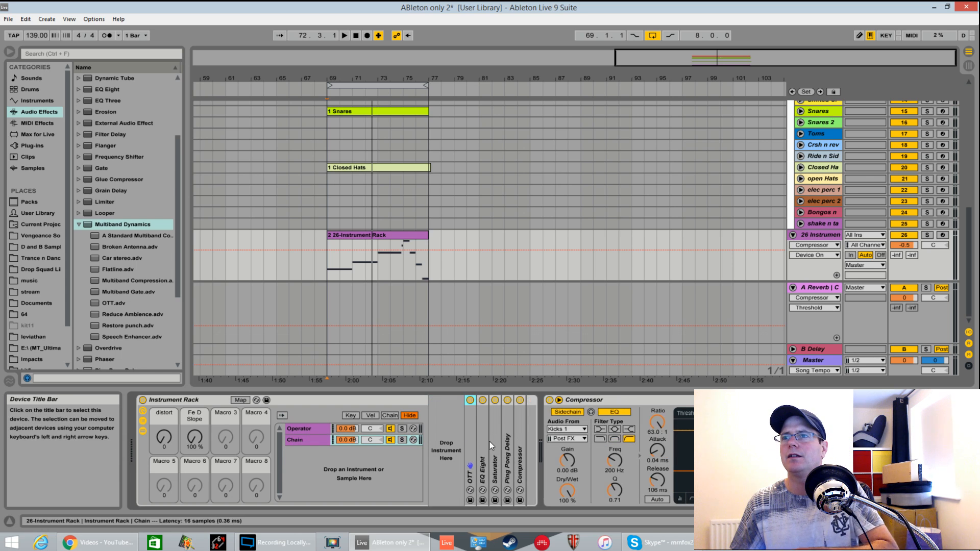
key(Delete)
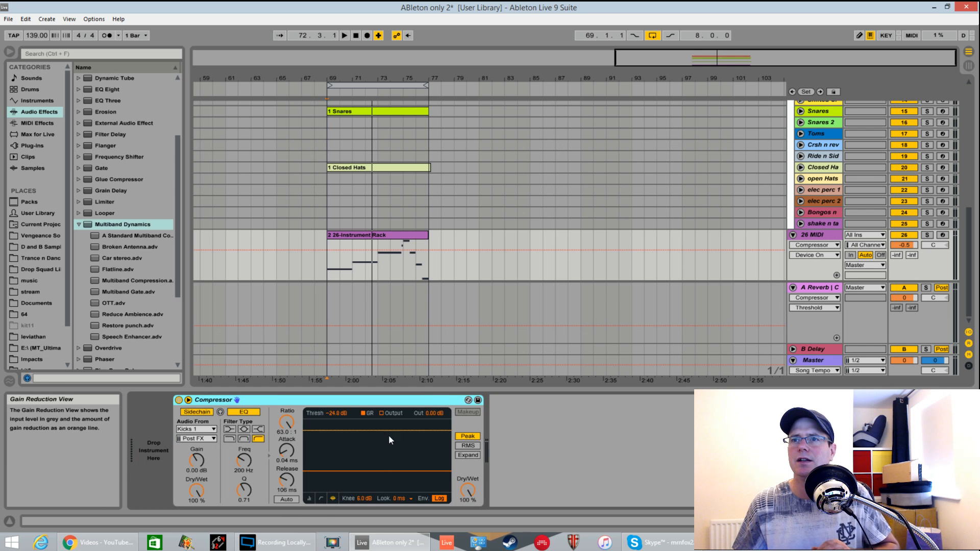
key(ctrl+z)
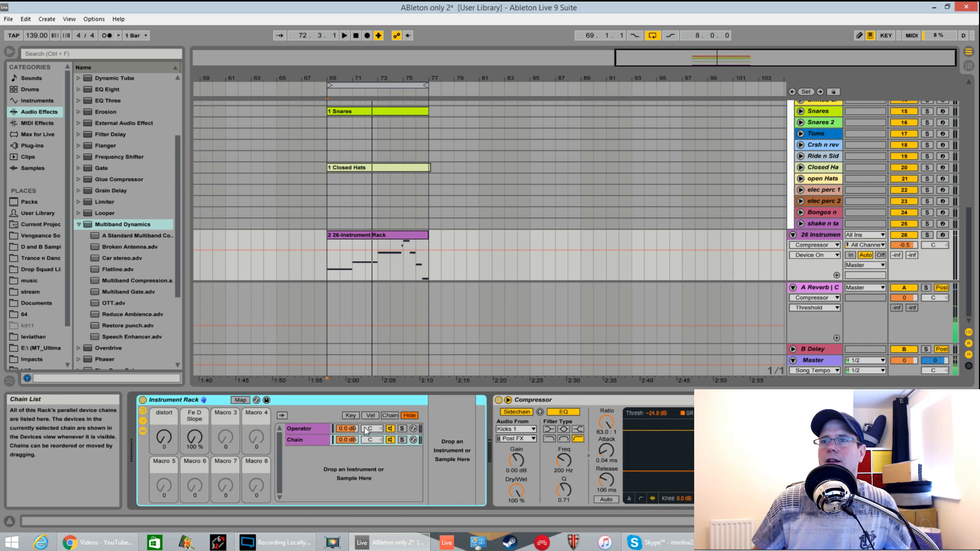
key(ctrl+z)
key(ctrl+z)
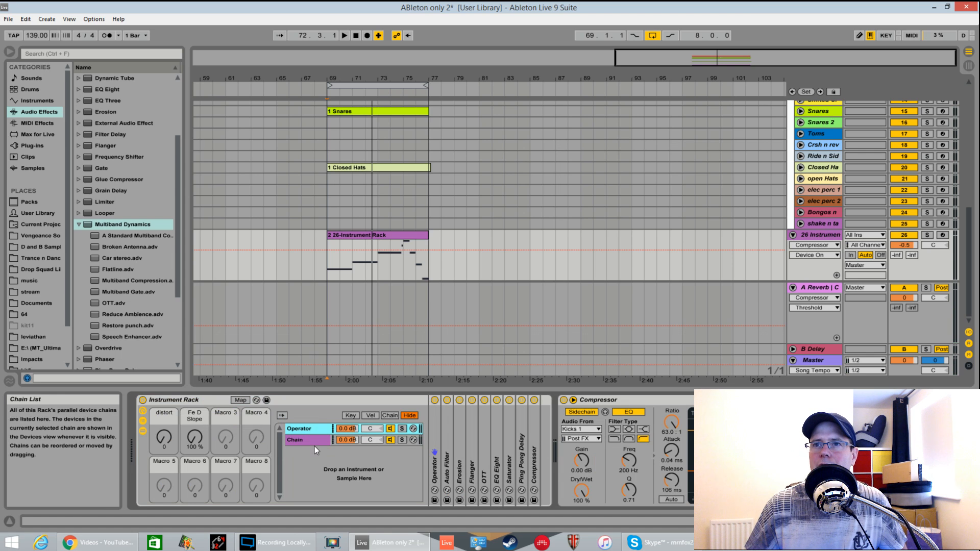
Load the Analog instrument into the empty second chain of the Instrument Rack.
click(313, 445)
click(35, 146)
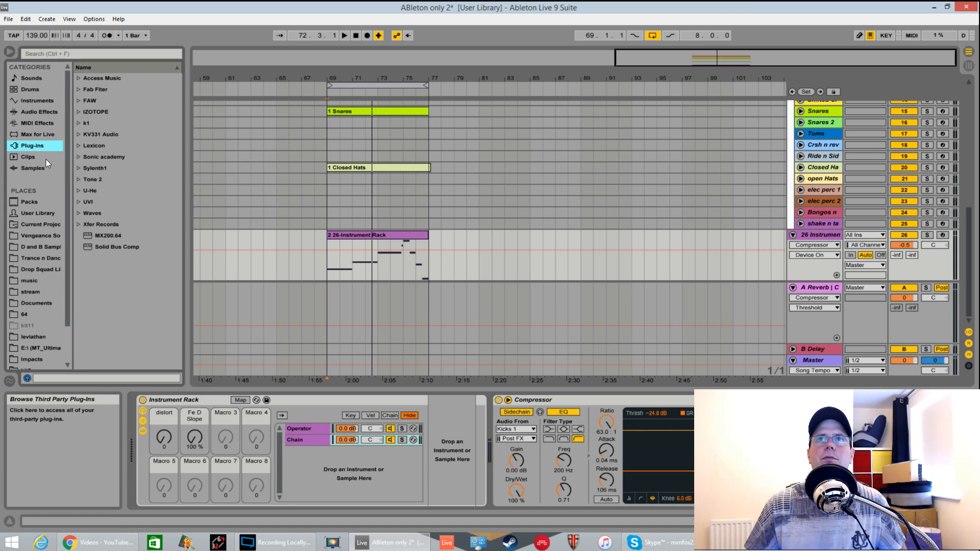
click(45, 102)
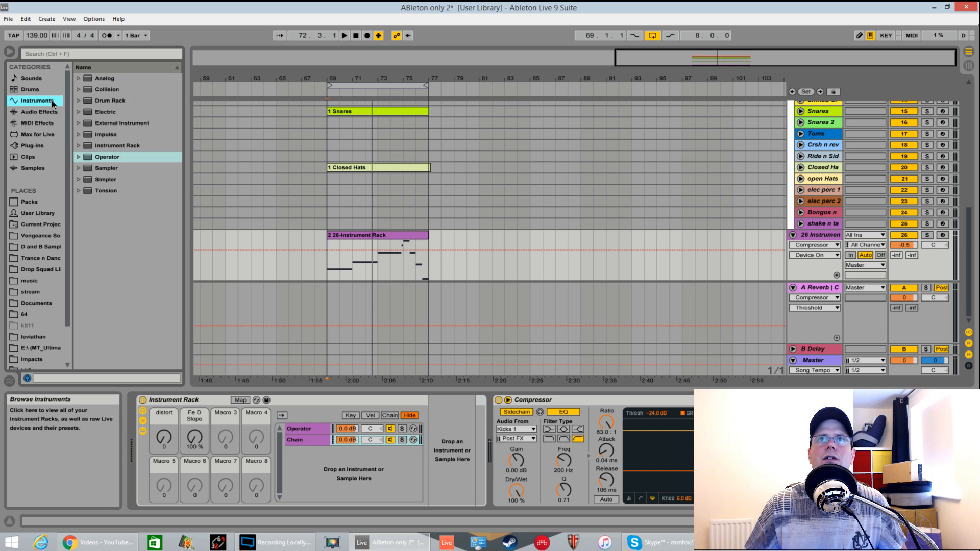
drag(103, 79, 306, 444)
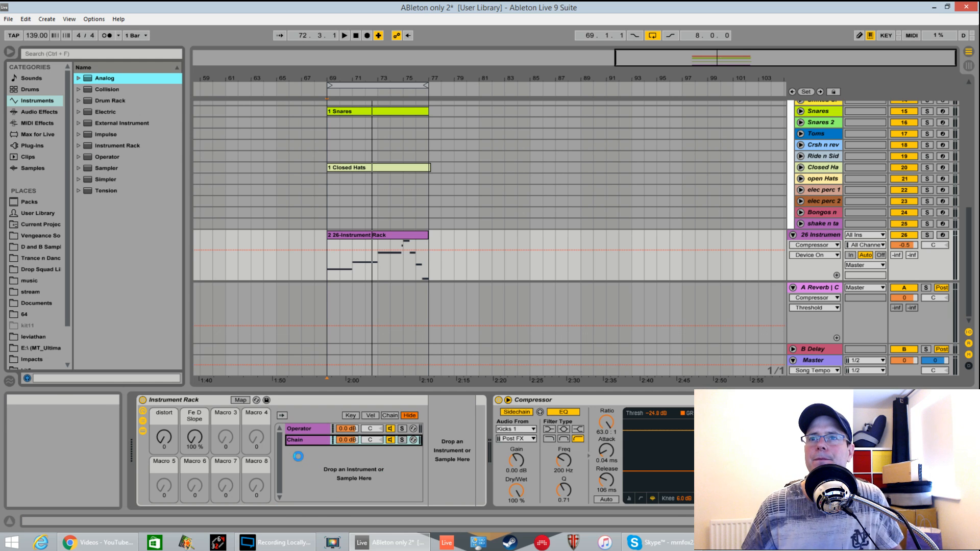
drag(306, 456, 311, 454)
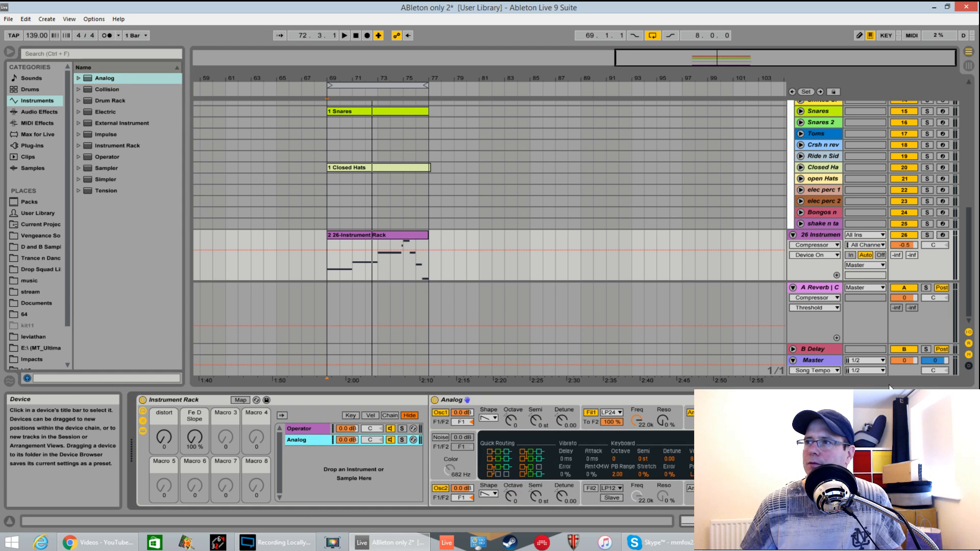
Check the Operator chain, return to the Analog chain and set Analog's Oscillator 1 shape to sine.
click(323, 429)
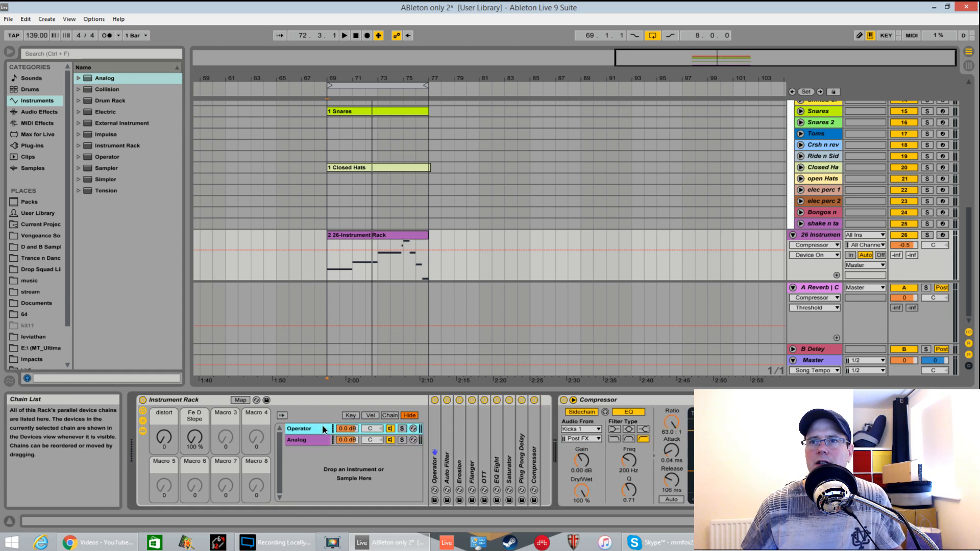
click(317, 443)
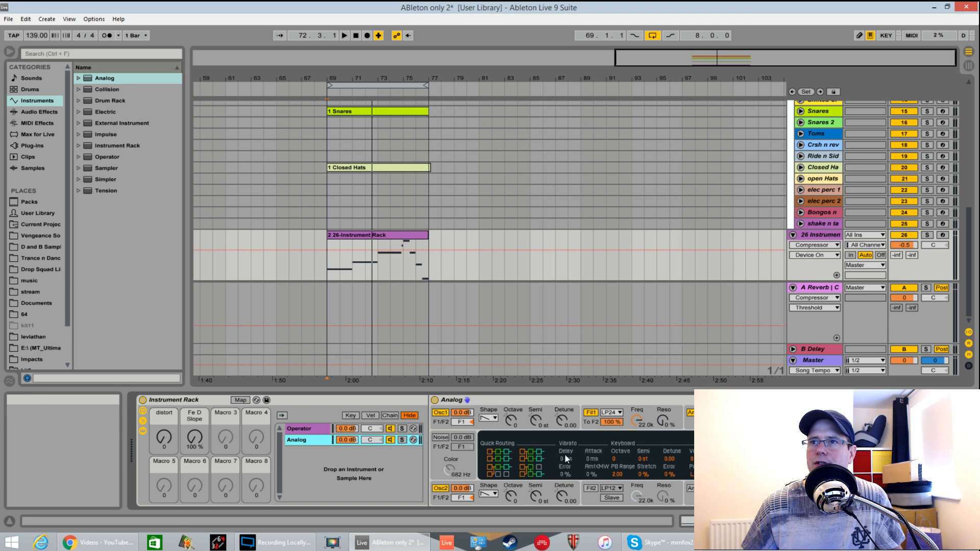
click(490, 419)
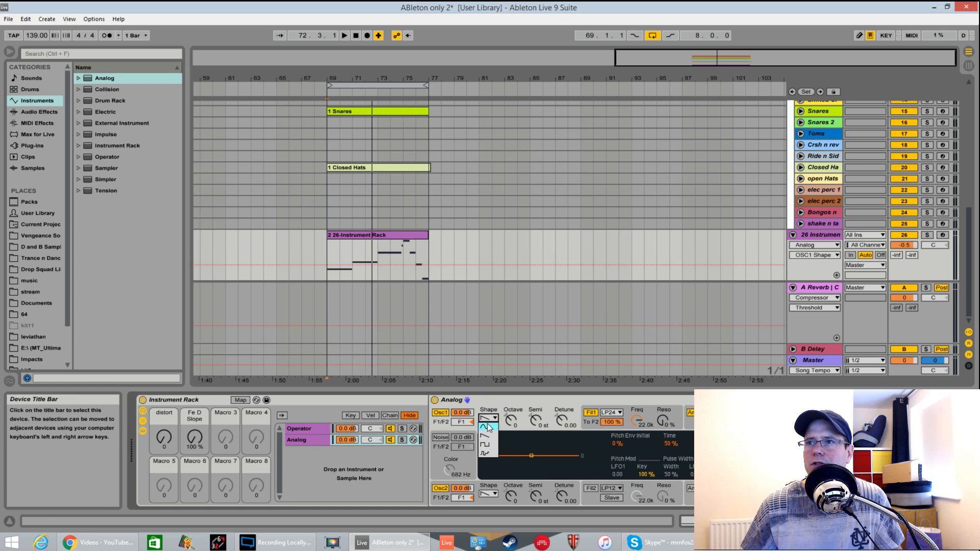
click(485, 427)
Play the loop with the Instrument Rack track and its Analog chain soloed.
key(space)
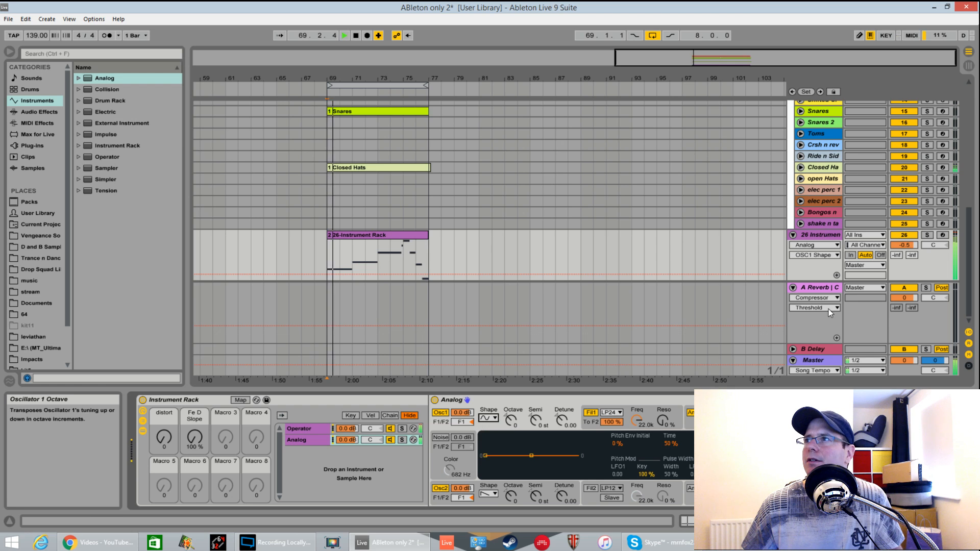
click(928, 235)
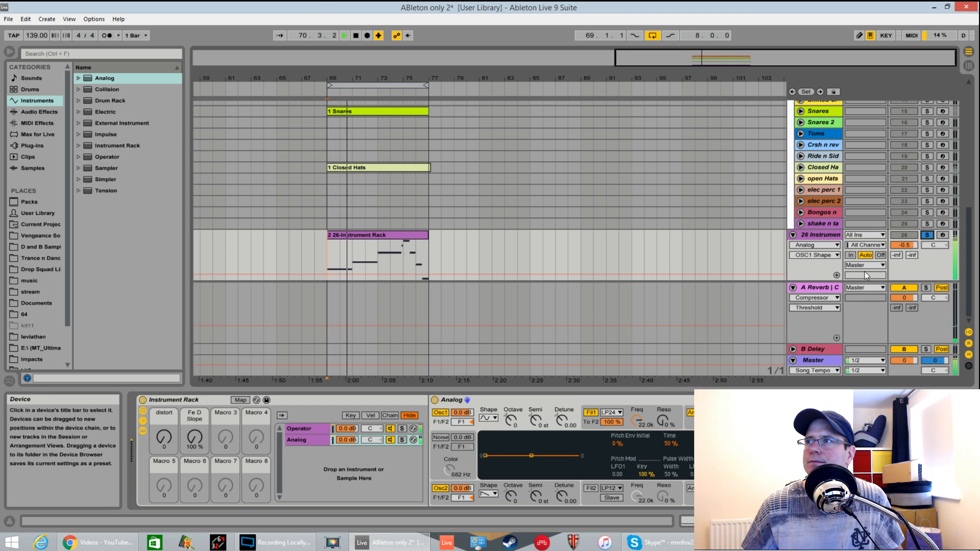
click(402, 441)
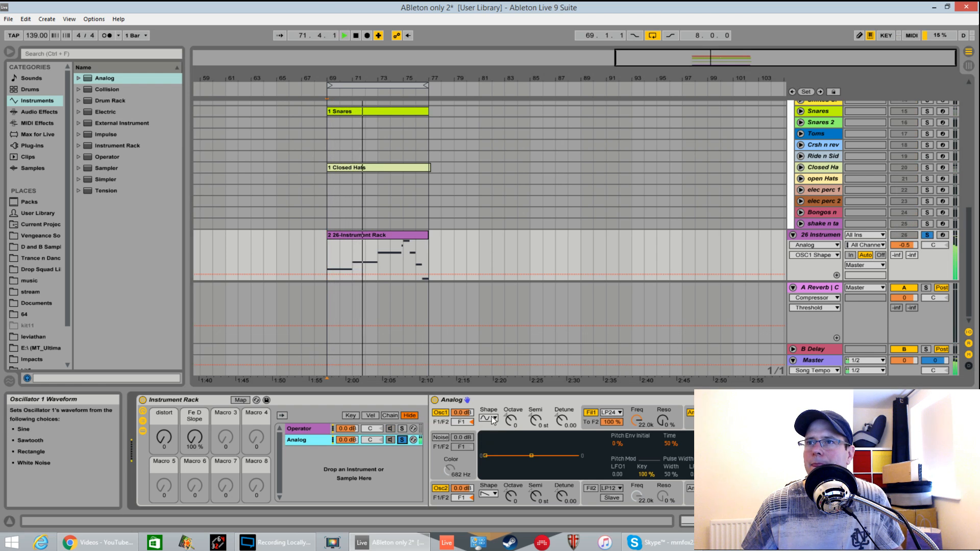
Switch off Analog's Oscillator 2, and set Oscillator 1's level to 9.5 dB while trying its octave at -1.
click(441, 488)
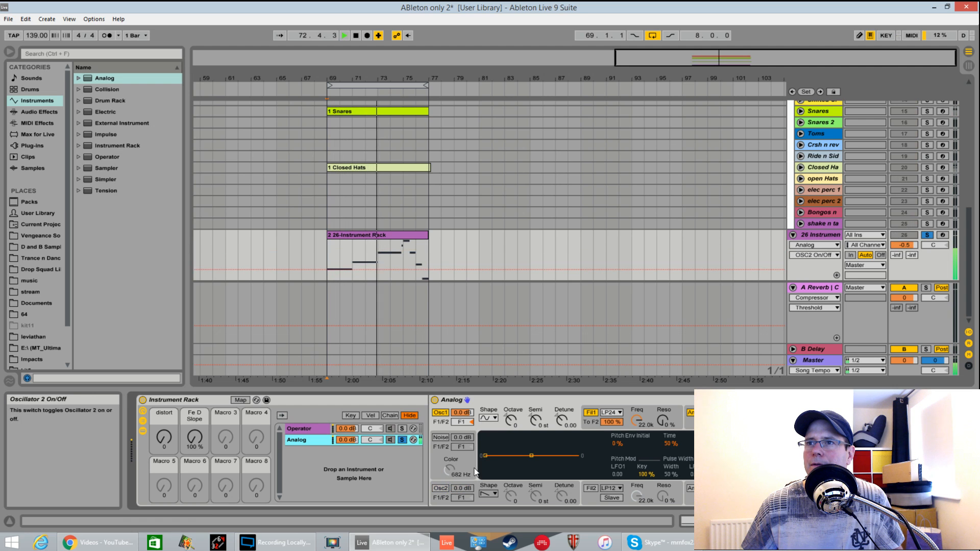
drag(511, 420, 462, 394)
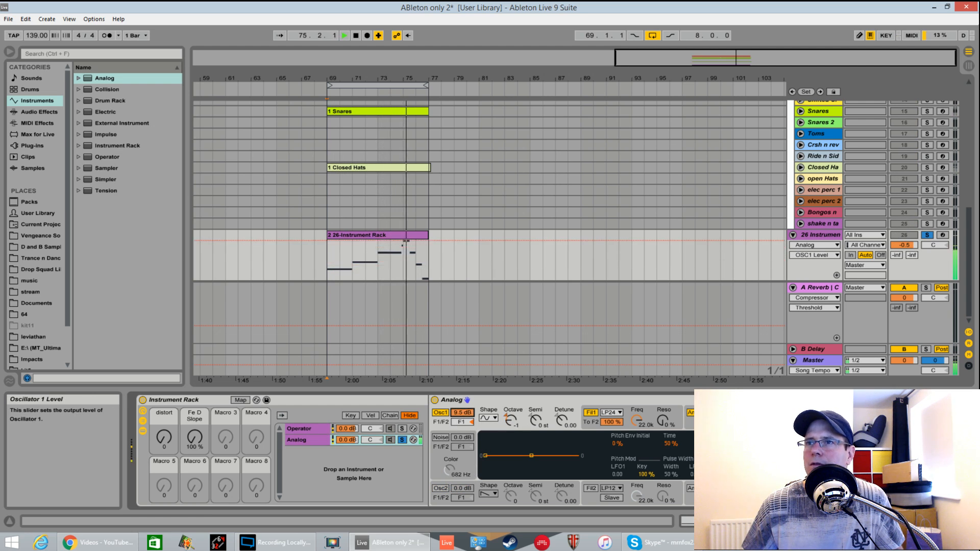
drag(510, 420, 510, 414)
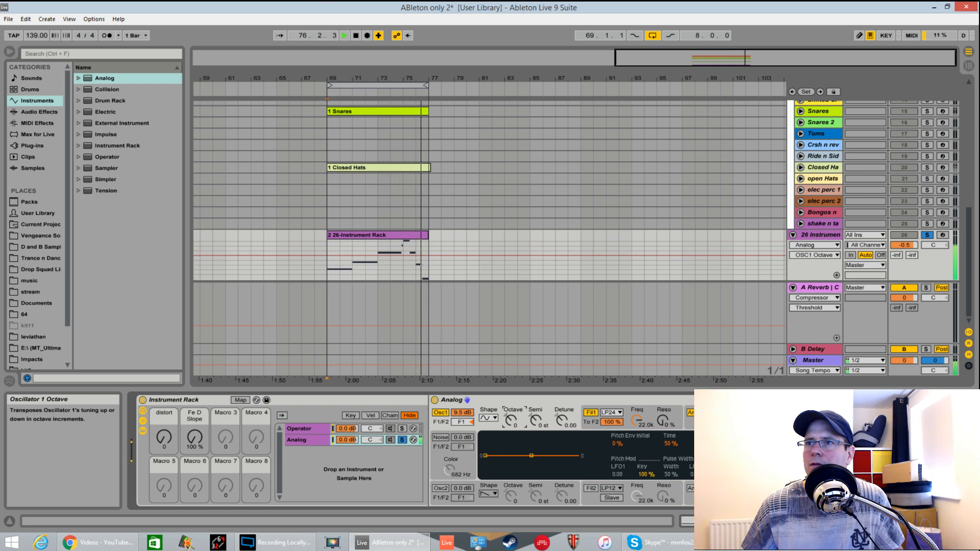
Switch on Analog's Oscillator 2 as a sine at octave -1 and set the Analog volume to 2.4 dB.
click(488, 494)
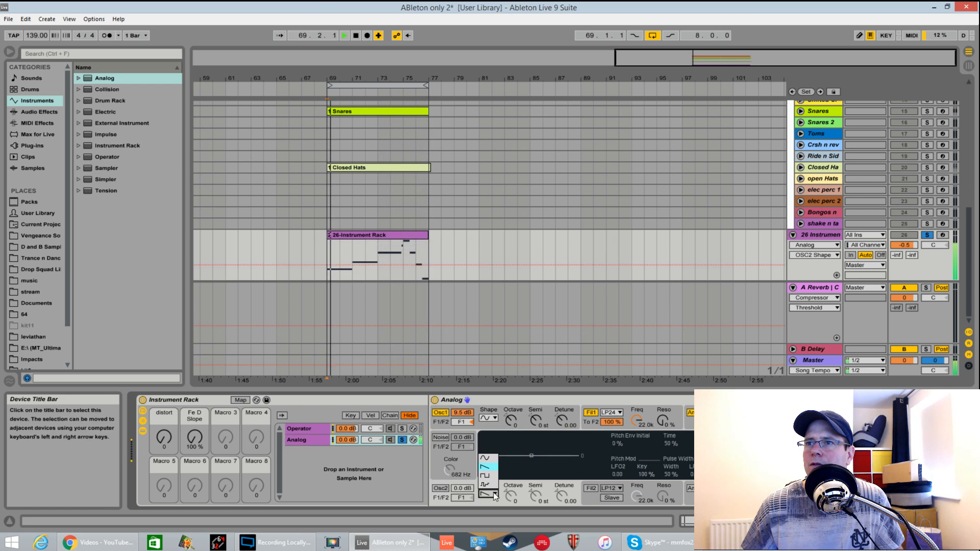
click(486, 460)
click(440, 488)
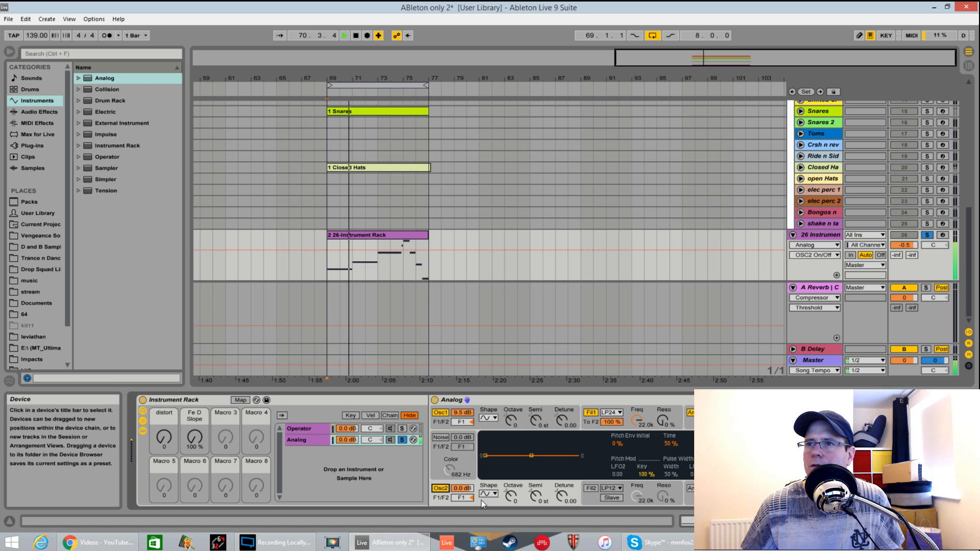
mouse_move(511, 496)
mouse_down()
mouse_move(510, 485)
mouse_move(511, 500)
mouse_up()
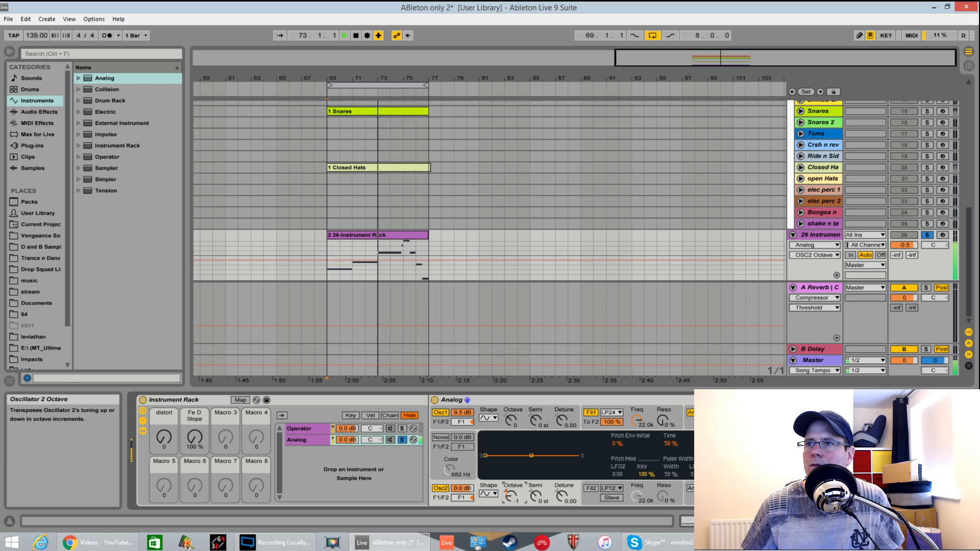
drag(842, 420, 841, 415)
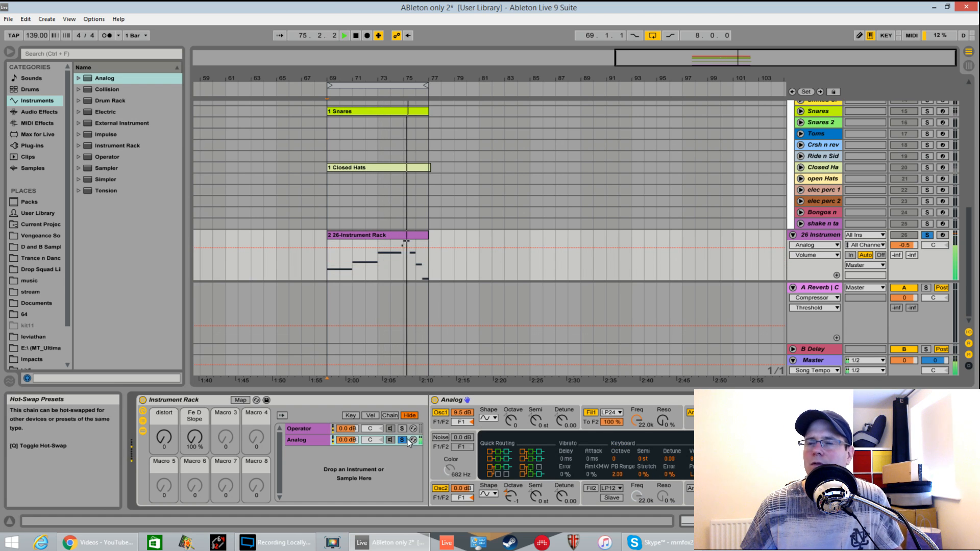
key(space)
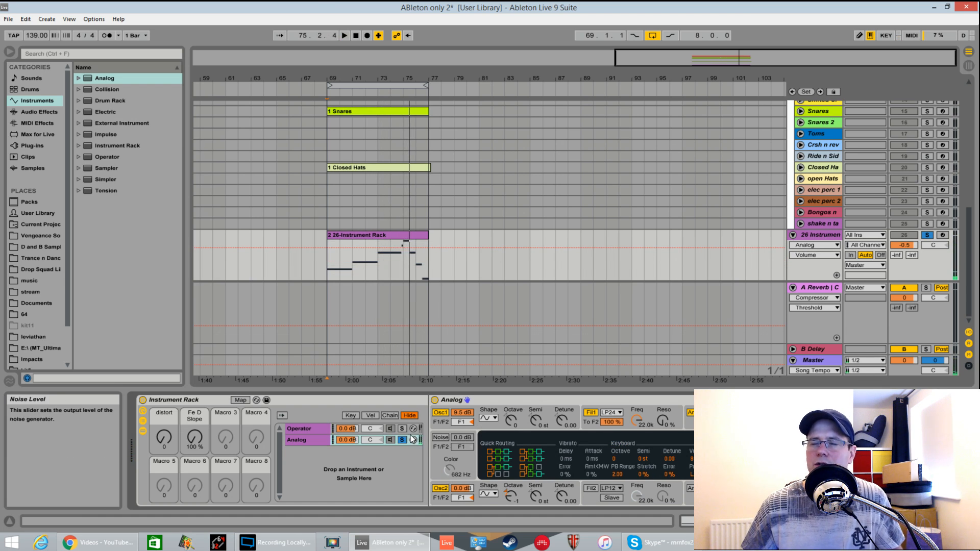
Add EQ Eight after Analog in its chain, boost band 2 by 1.61 dB at 170 Hz, and audition the loop.
click(53, 113)
drag(105, 89, 320, 449)
key(space)
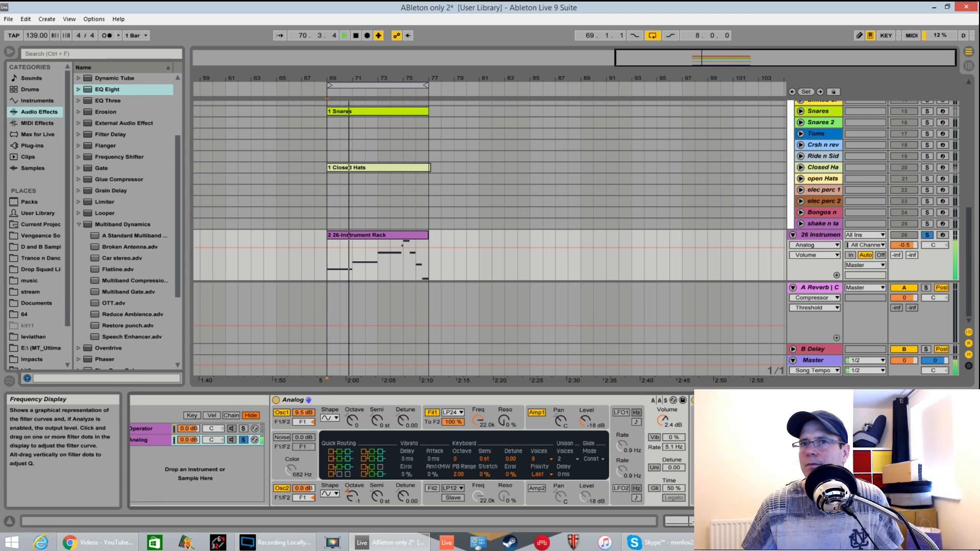
key(space)
Add Overdrive after EQ Eight, then set its drive to 32 % and adjust its Dry/Wet while the loop plays.
click(79, 225)
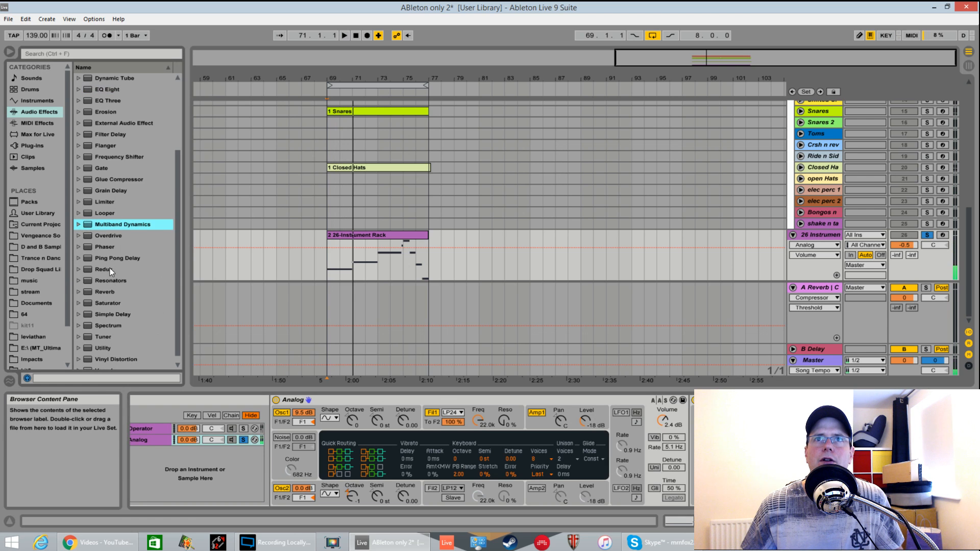
key(Down)
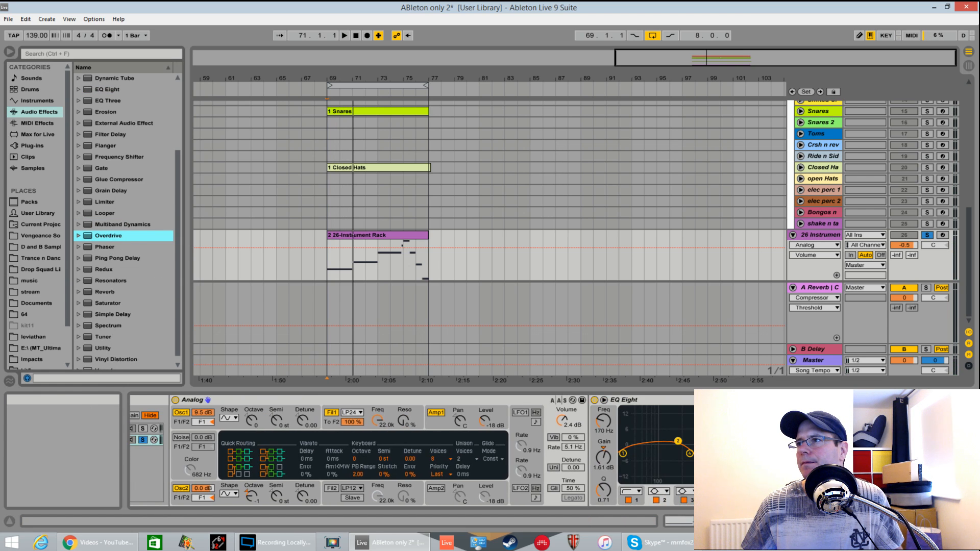
key(space)
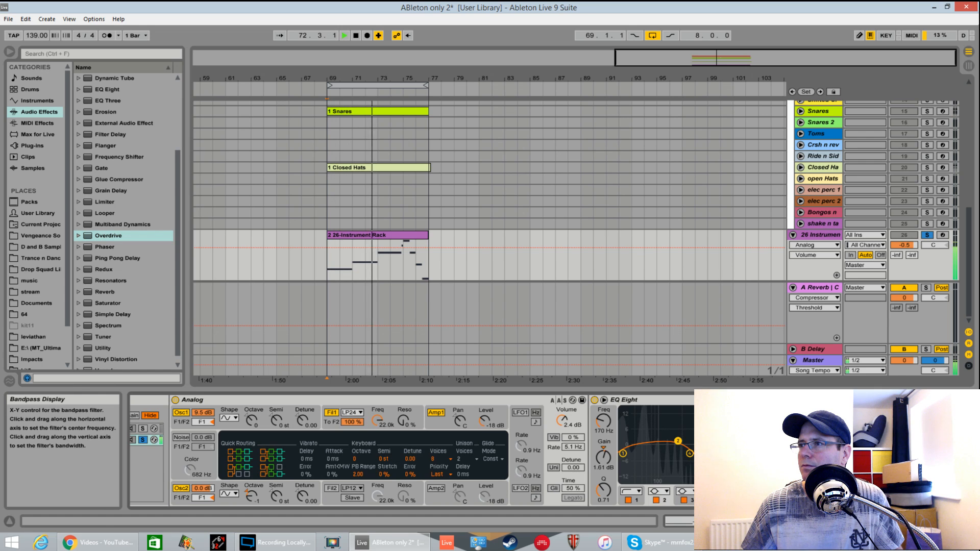
drag(917, 488, 891, 494)
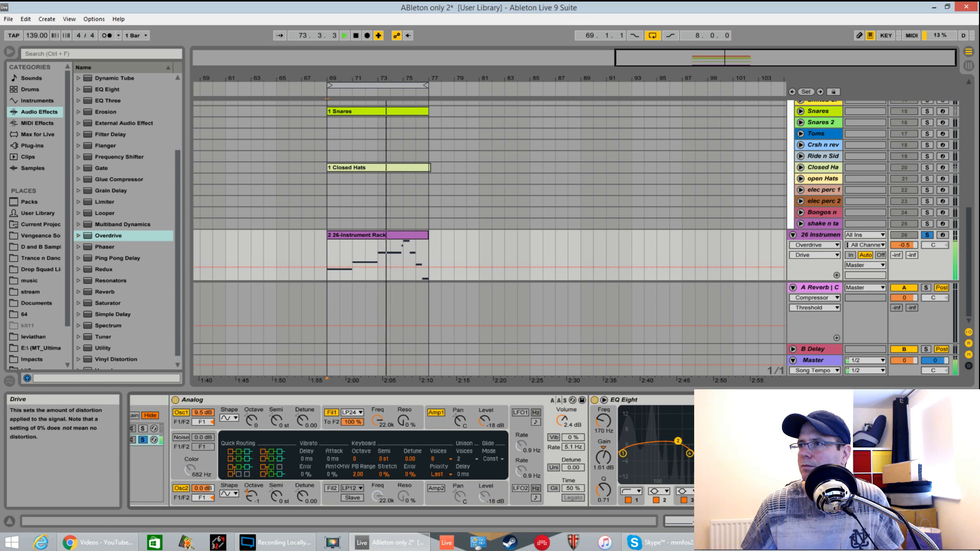
click(917, 495)
click(942, 495)
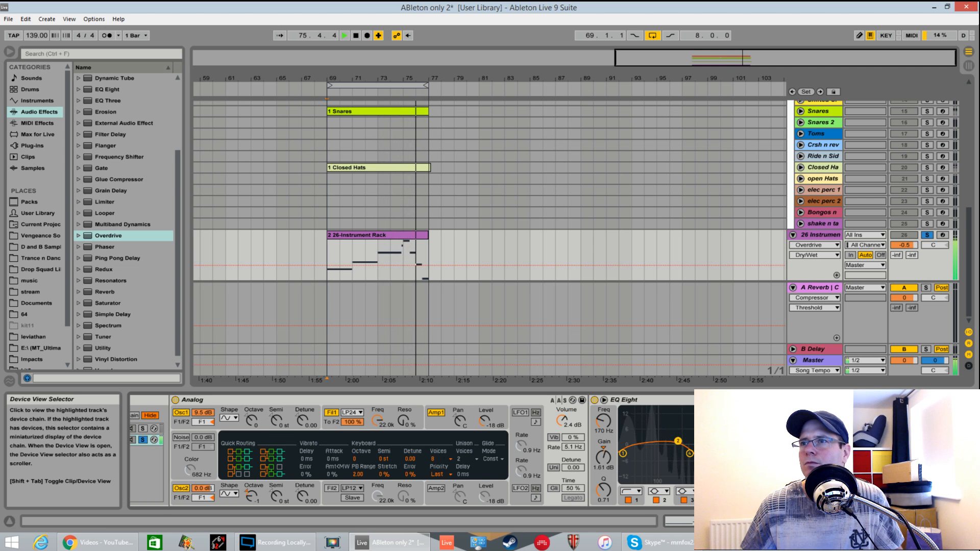
drag(893, 521, 903, 522)
key(space)
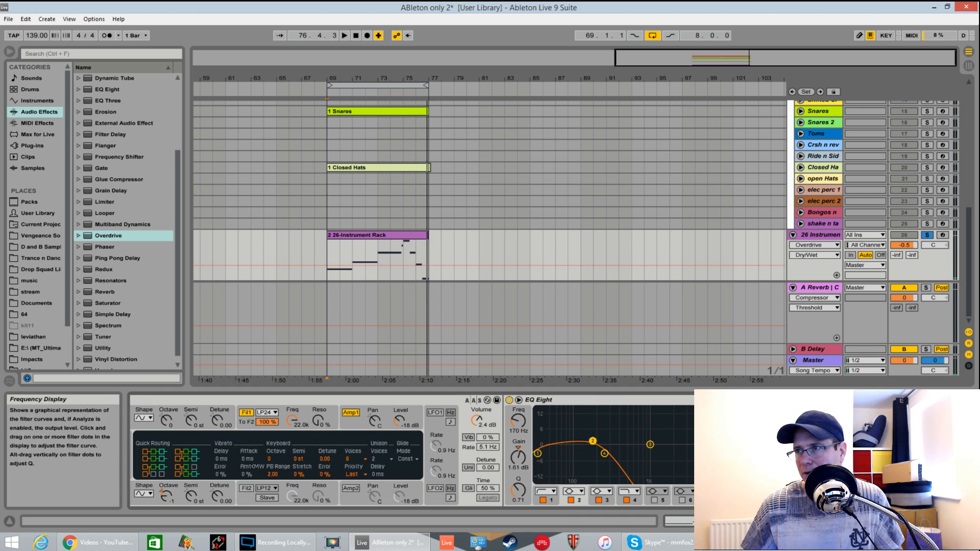
Unsolo the Analog chain, play both chains together and lower the Instrument Rack track's volume to -2.7 dB.
click(838, 521)
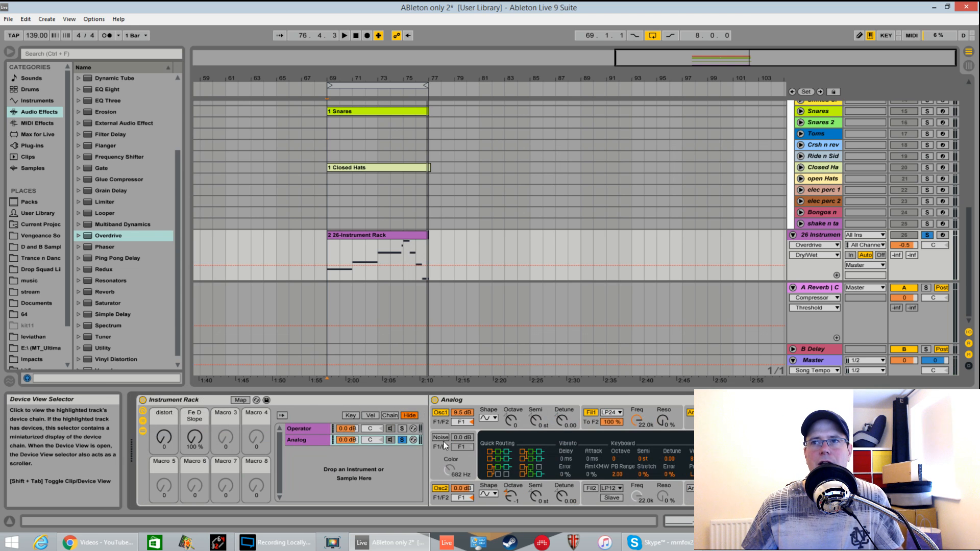
click(302, 440)
key(space)
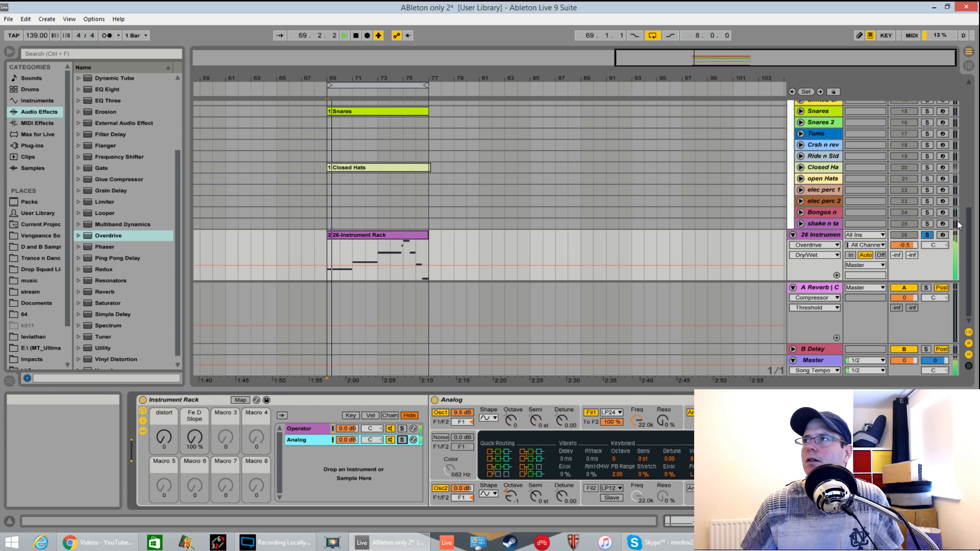
drag(904, 245, 904, 250)
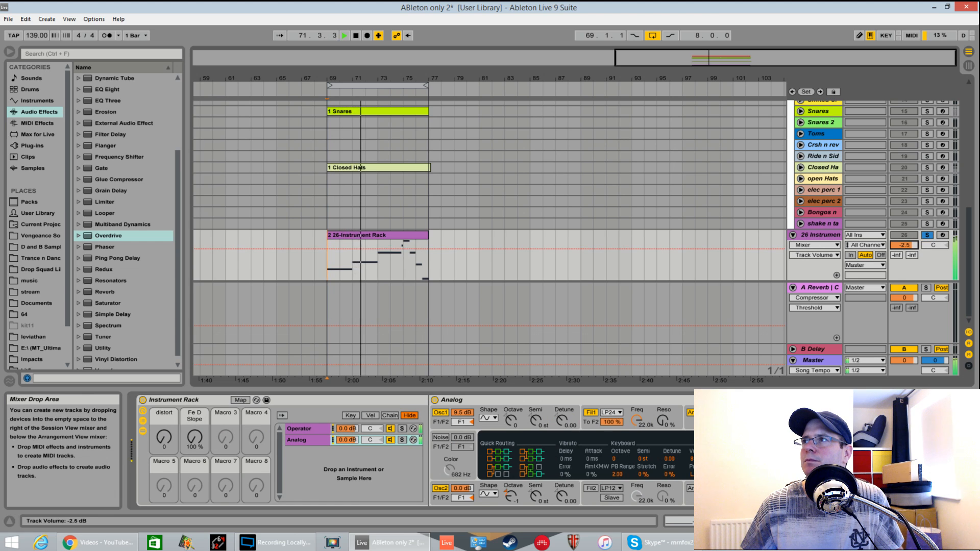
drag(905, 245, 905, 246)
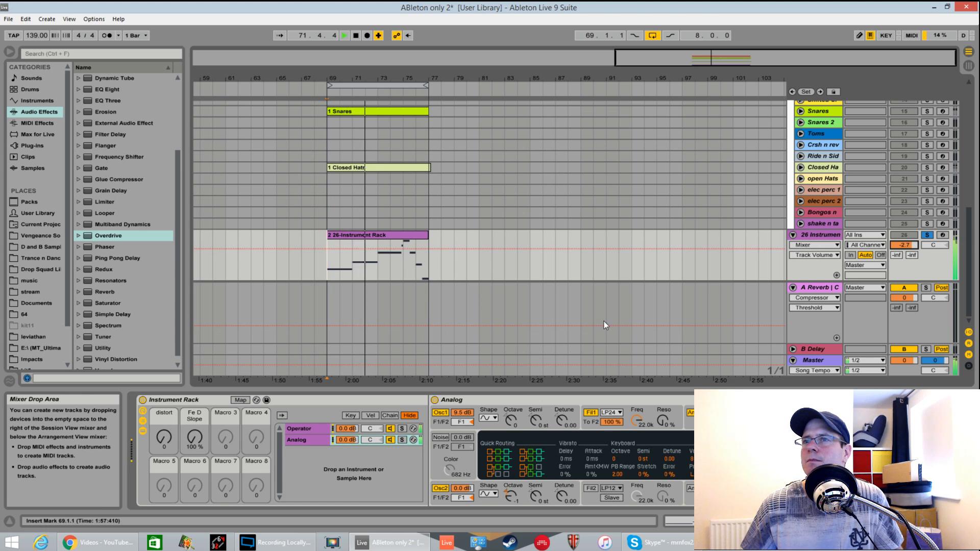
Compare the loop with the Analog chain off and on, and set that chain's volume to -3.0 dB.
click(391, 440)
click(390, 440)
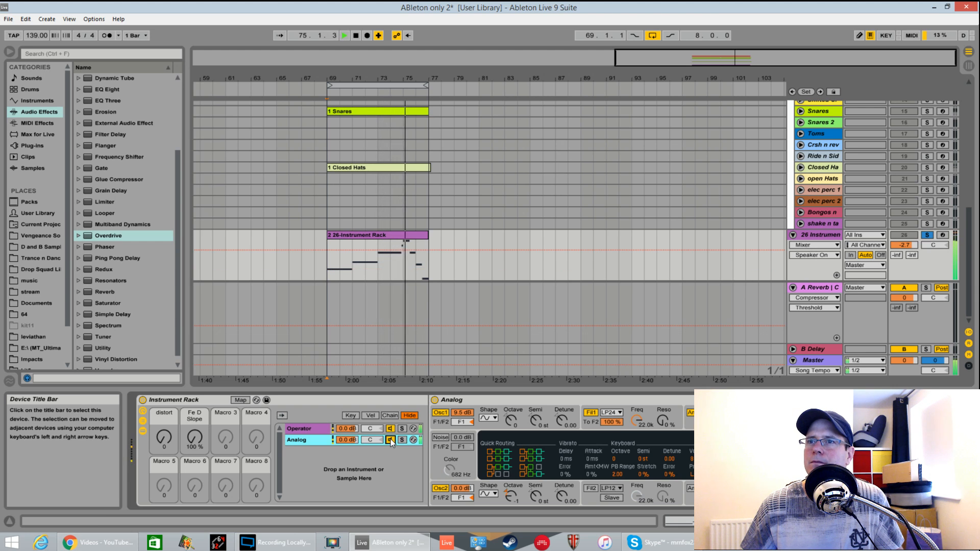
click(373, 440)
mouse_move(349, 440)
mouse_down()
mouse_move(348, 451)
mouse_move(348, 436)
mouse_up()
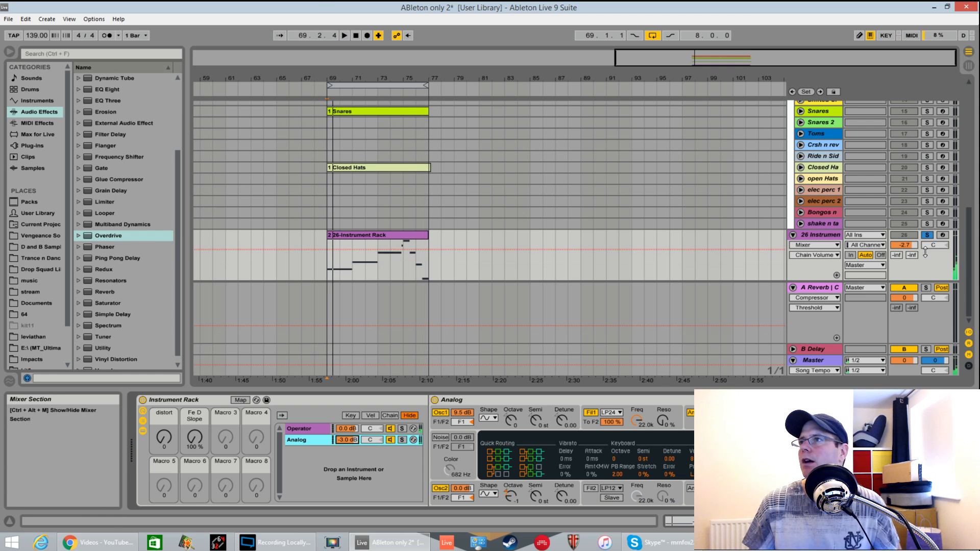
Fold the Instrument Rack to view the Compressor after it, and unfold it again.
mouse_move(715, 521)
mouse_down()
mouse_move(764, 521)
mouse_move(715, 521)
mouse_up()
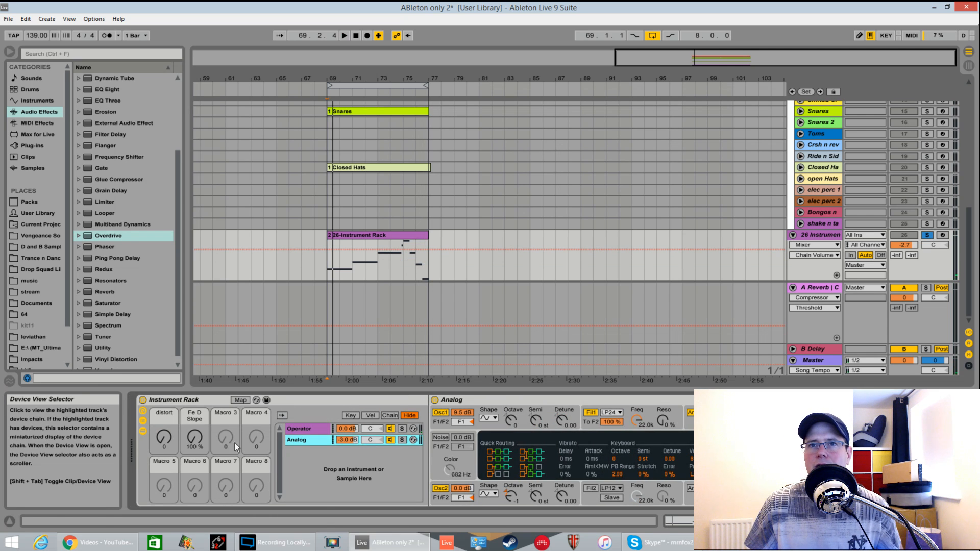
double_click(192, 401)
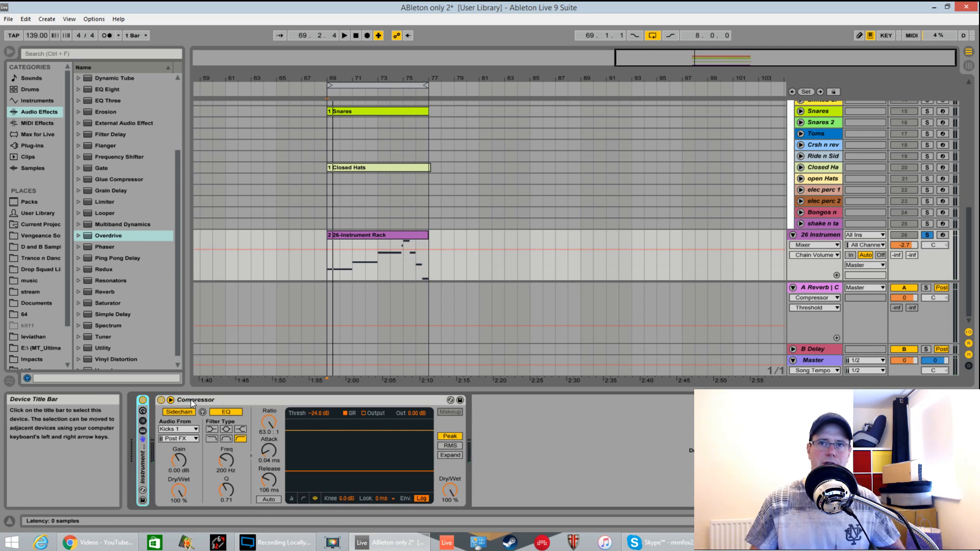
double_click(143, 464)
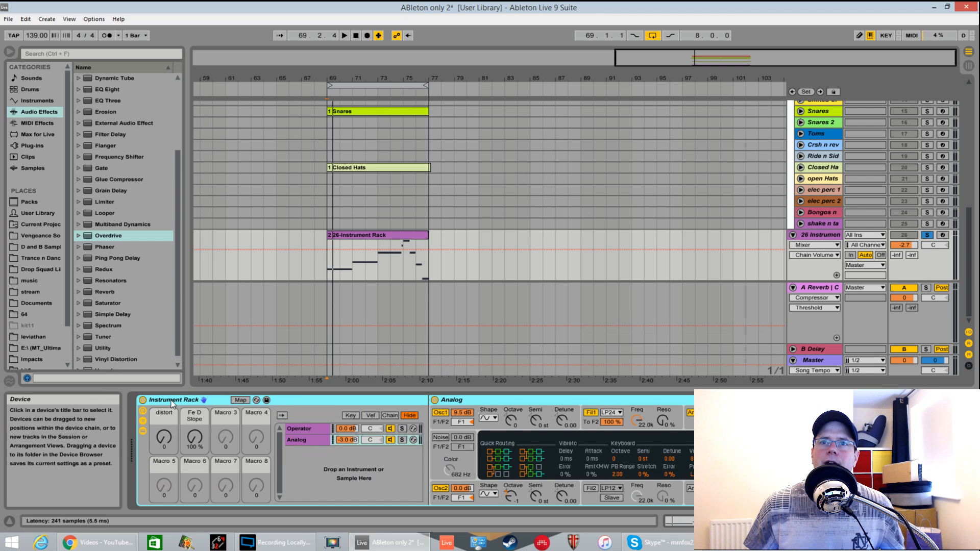
Rename the Instrument Rack as "Operator sequence".
right_click(173, 402)
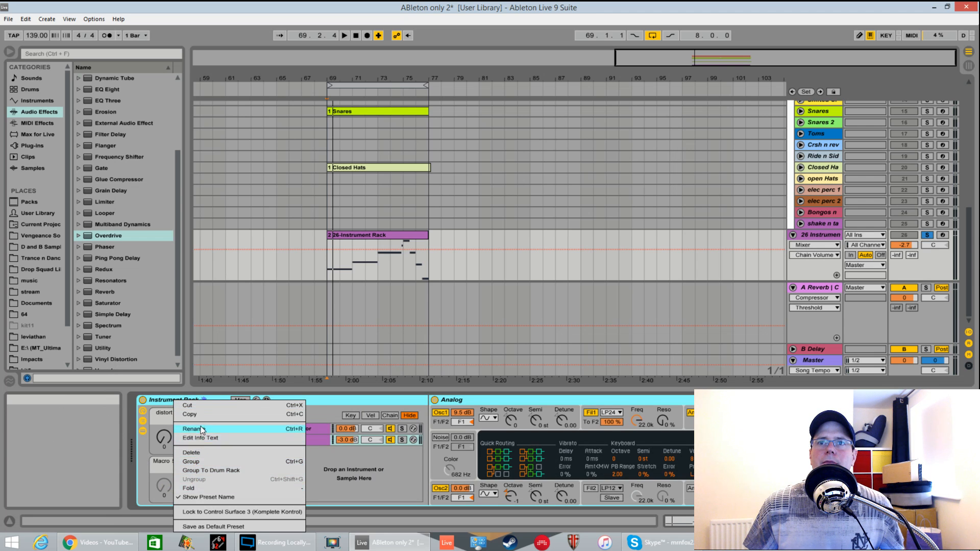
click(201, 430)
key(BackSpace)
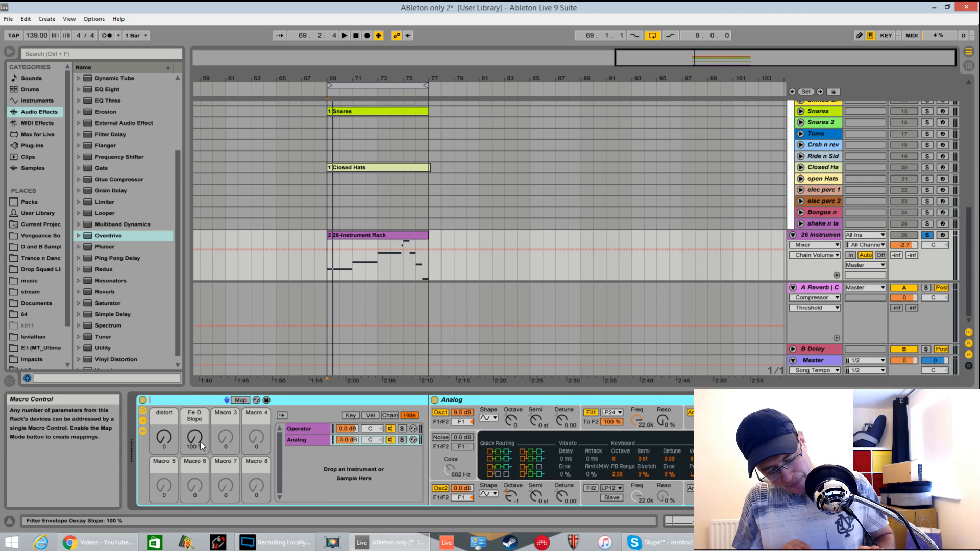
text(An)
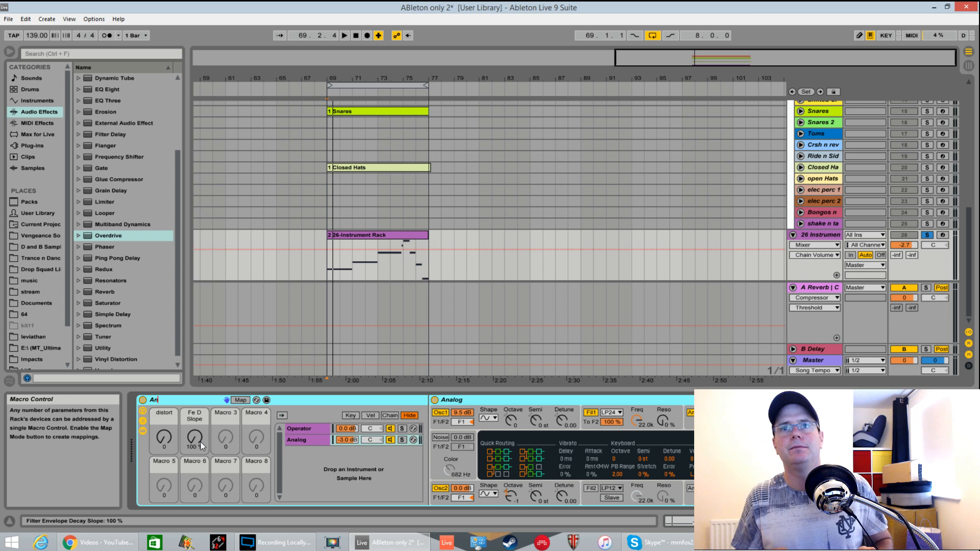
key(BackSpace)
key(BackSpace)
text(Operat)
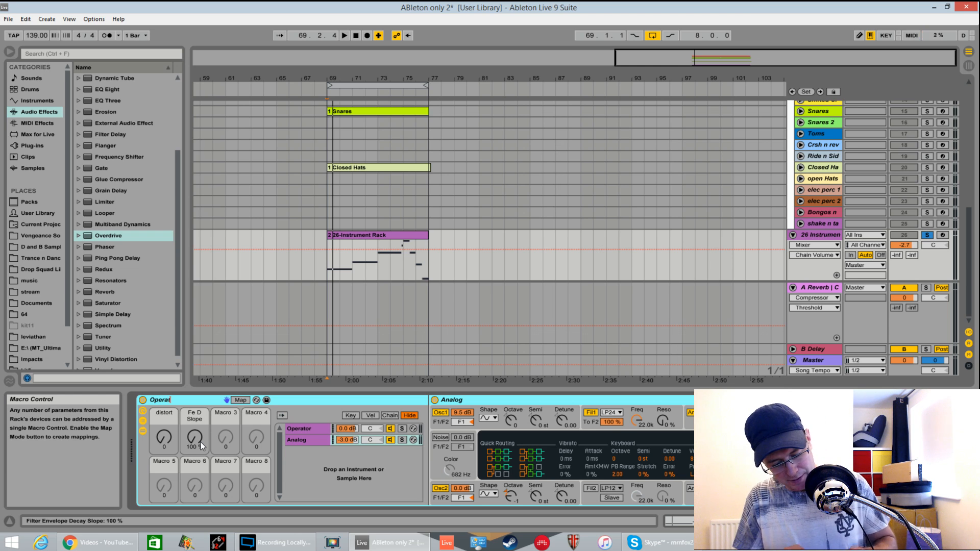
text(or seque)
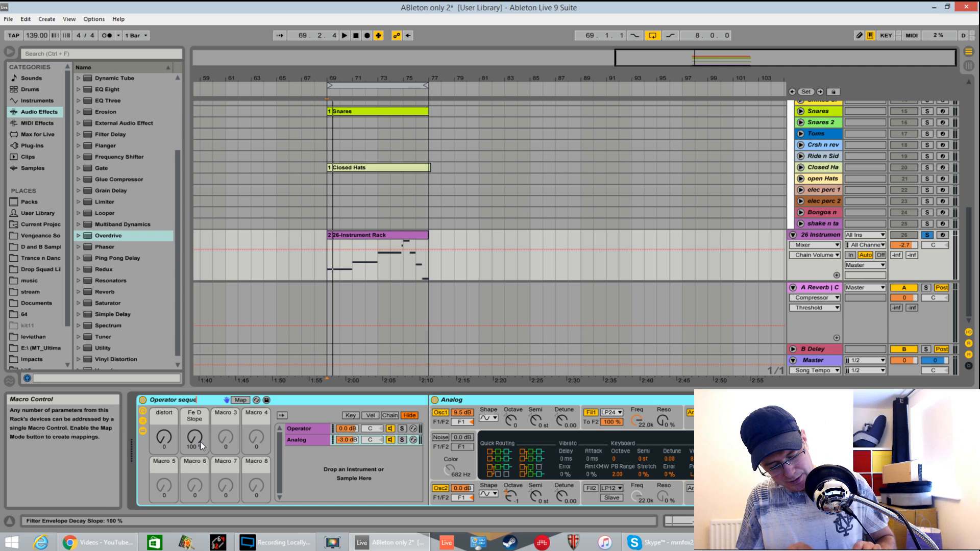
text(ncer)
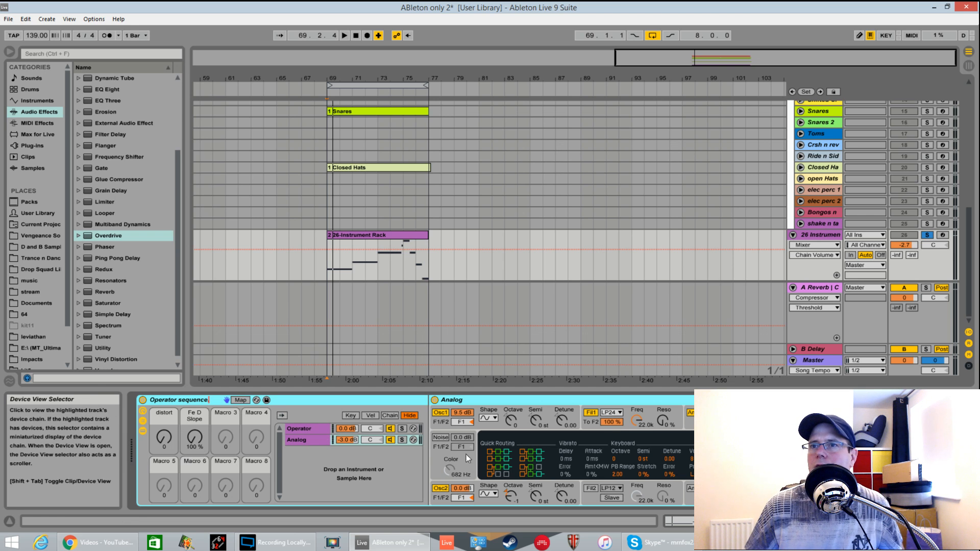
click(307, 428)
click(304, 435)
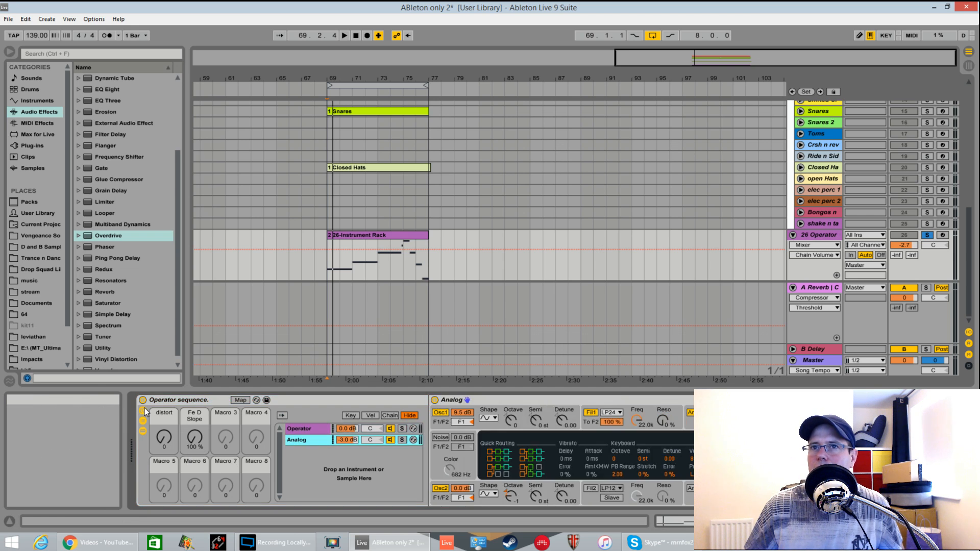
Select the renamed rack, show the Analog chain's EQ Eight and Overdrive, and hide the browser.
right_click(180, 399)
key(Escape)
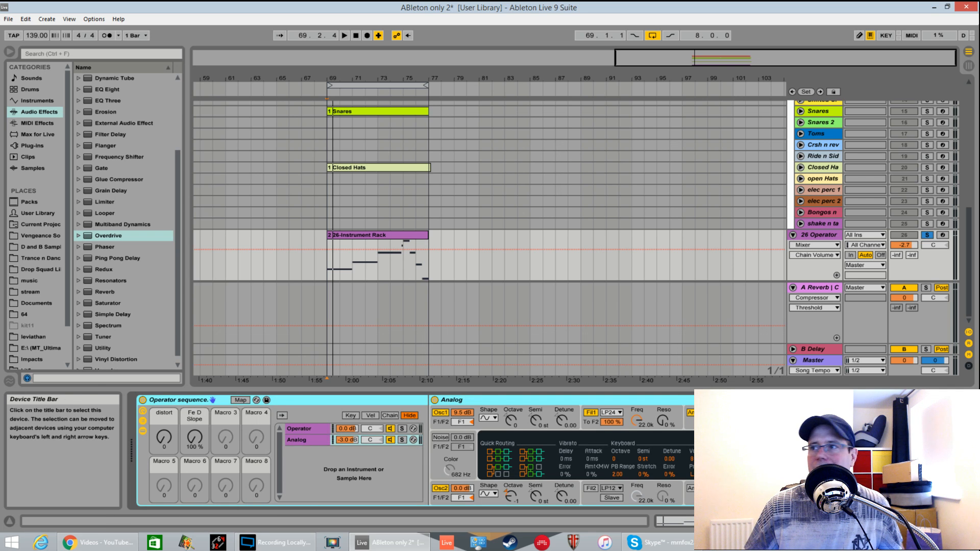
drag(847, 521, 891, 521)
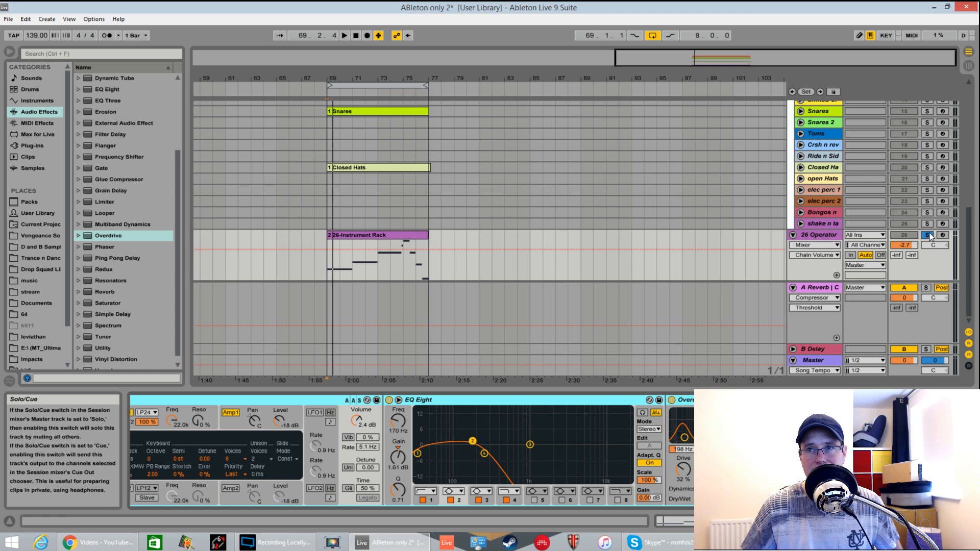
click(9, 54)
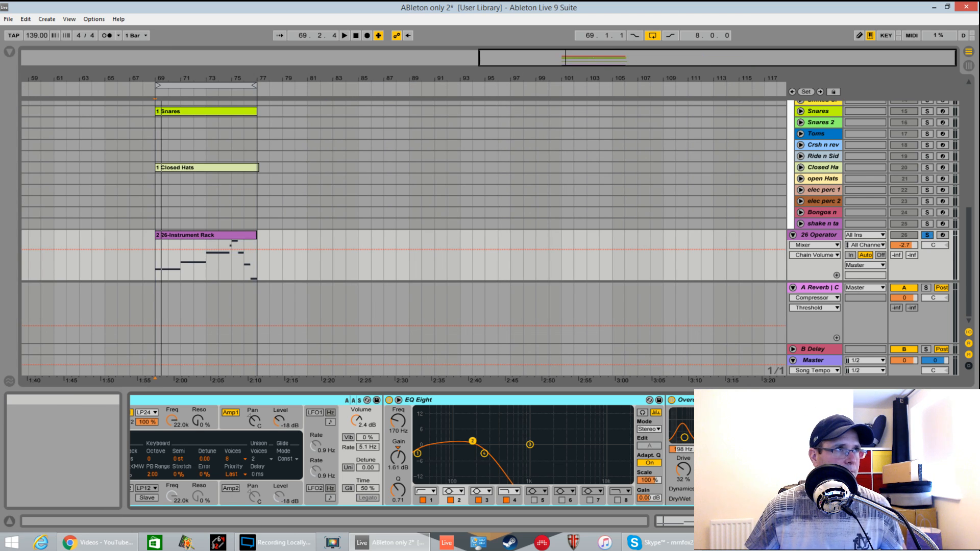